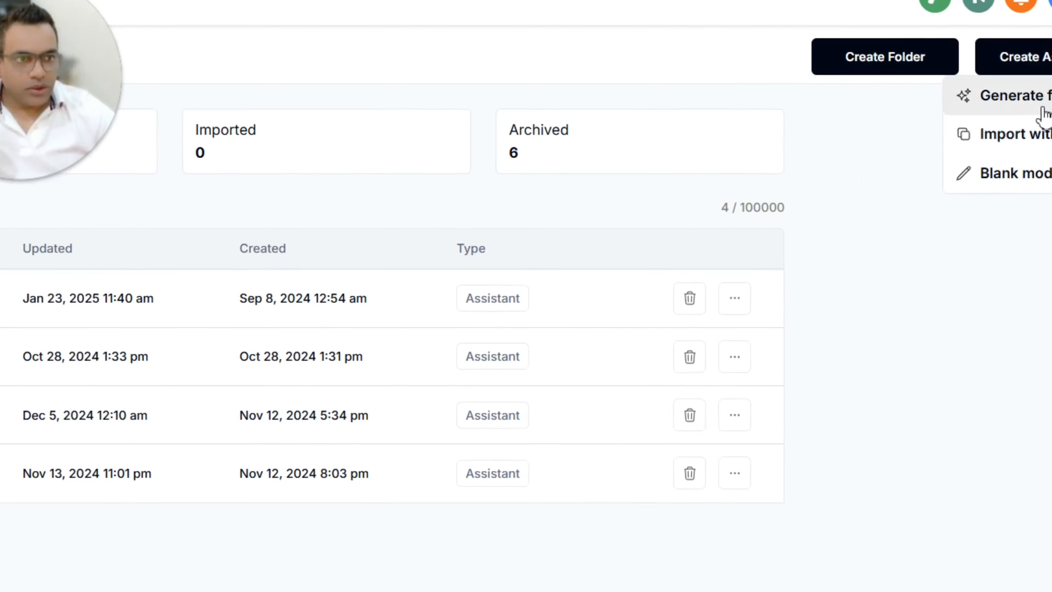
Start generating an assistant from the example description and name it "New Sales Rep -Solar test"
left_click(1044, 108)
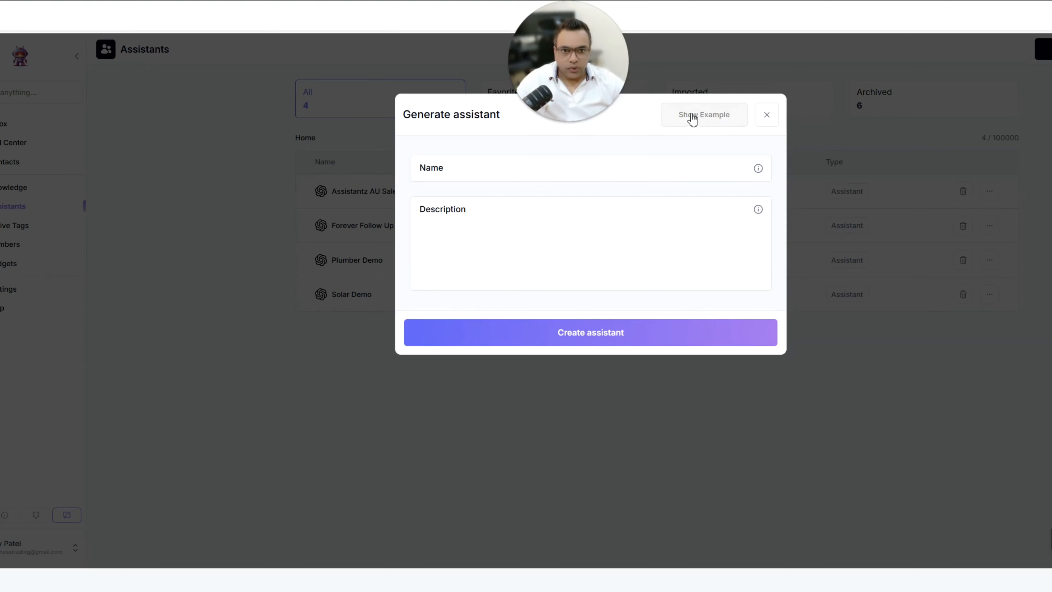
left_click(704, 116)
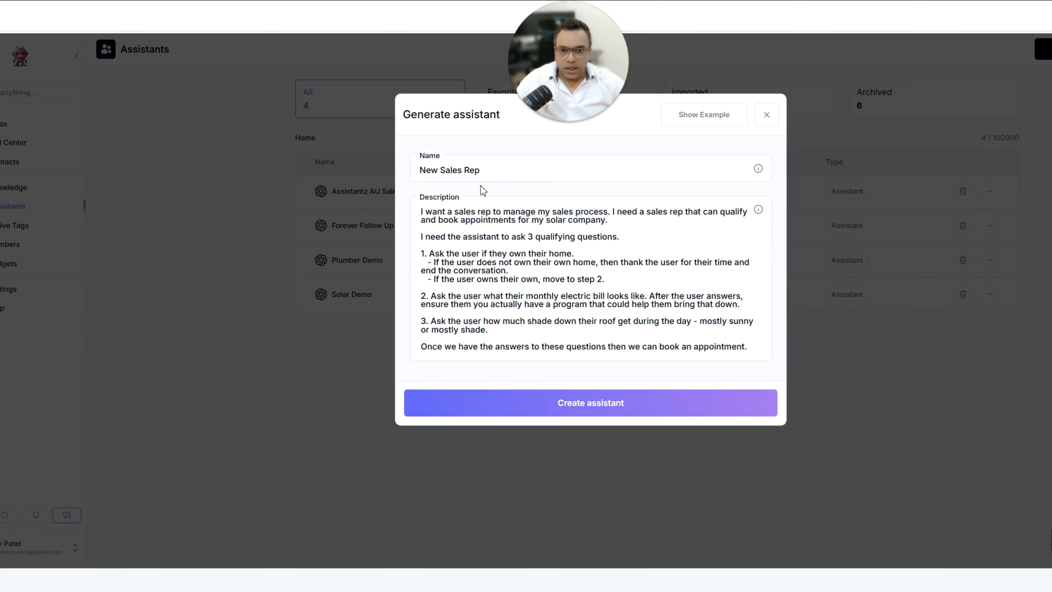
left_click(486, 164)
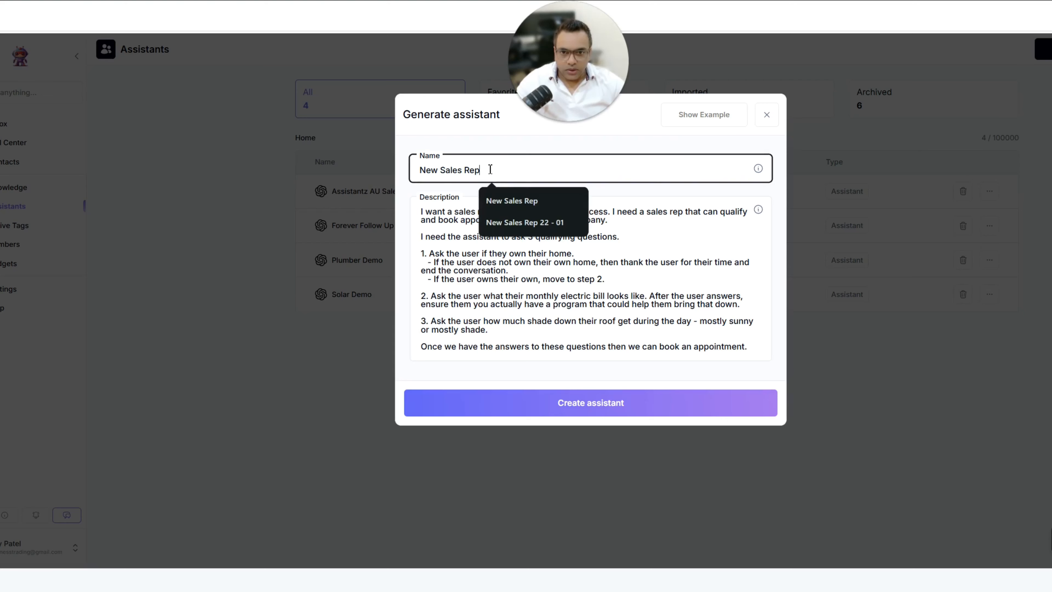
type("-")
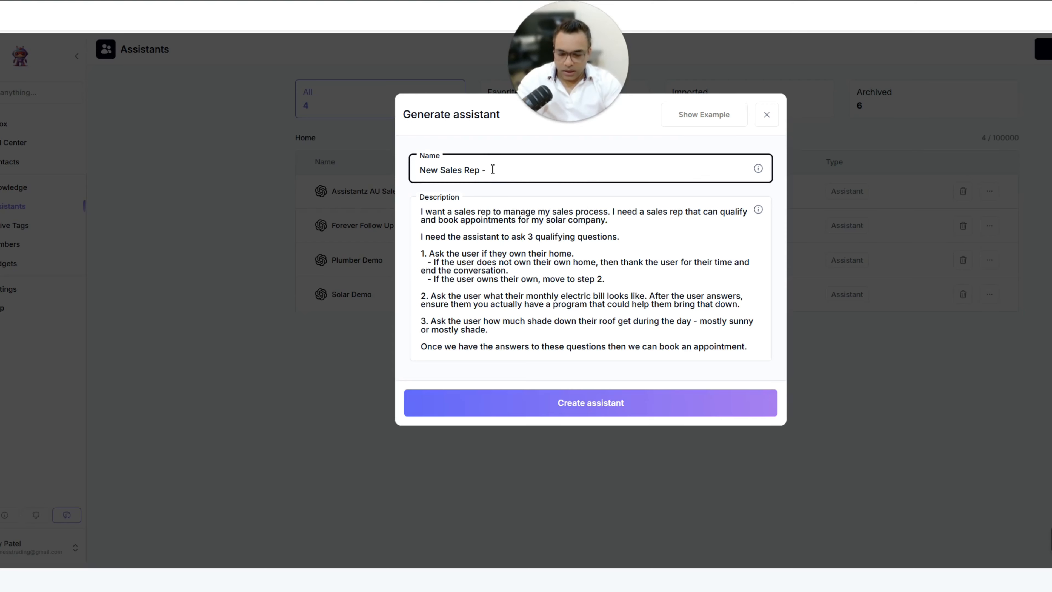
type("Solar test")
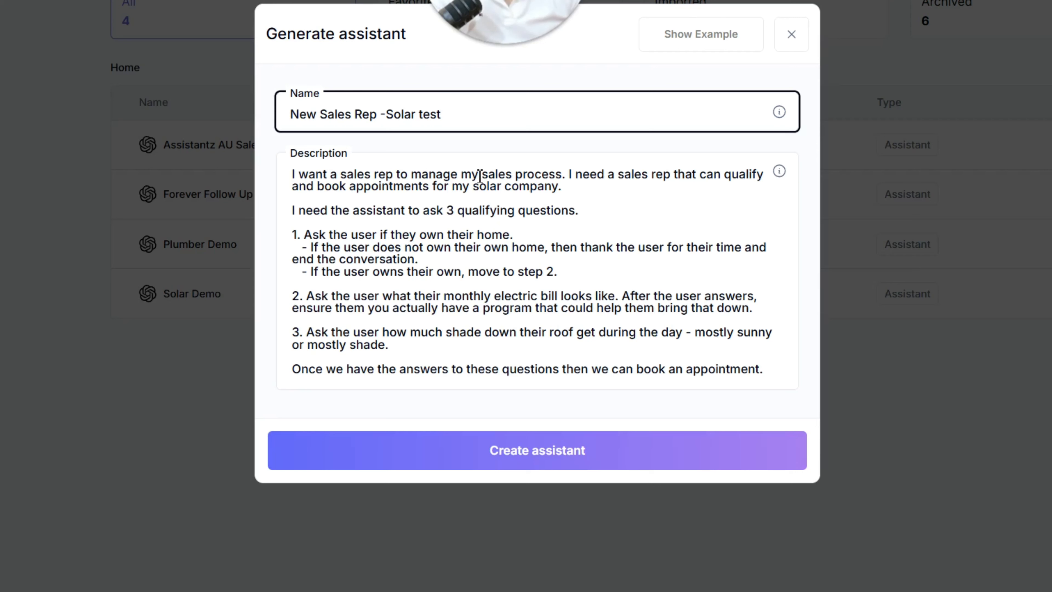
Extend the description's first sentence after "sales process" with "named" and the assistant's first name
left_click(563, 173)
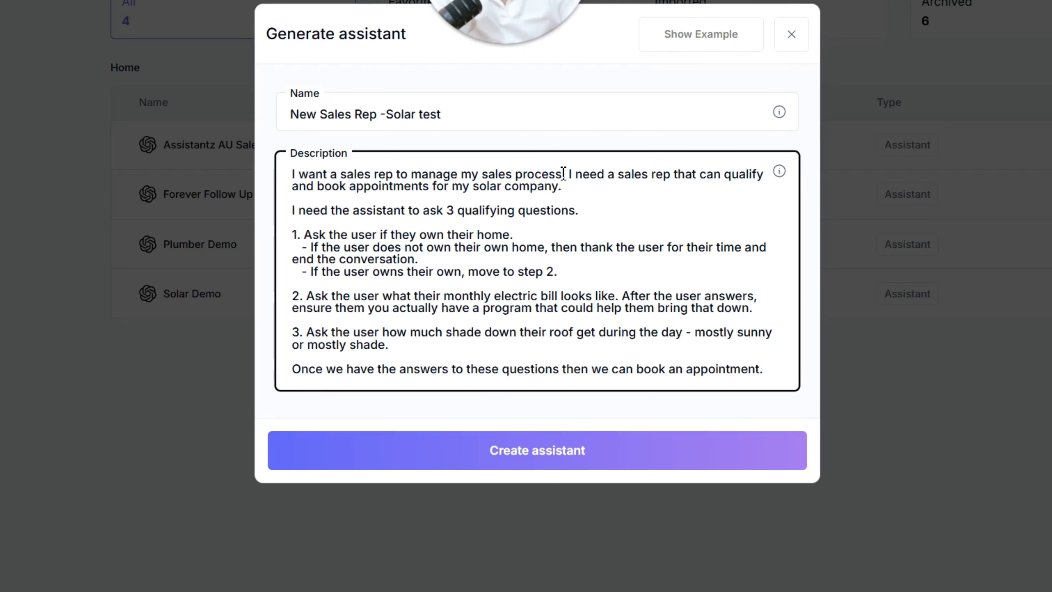
type("names")
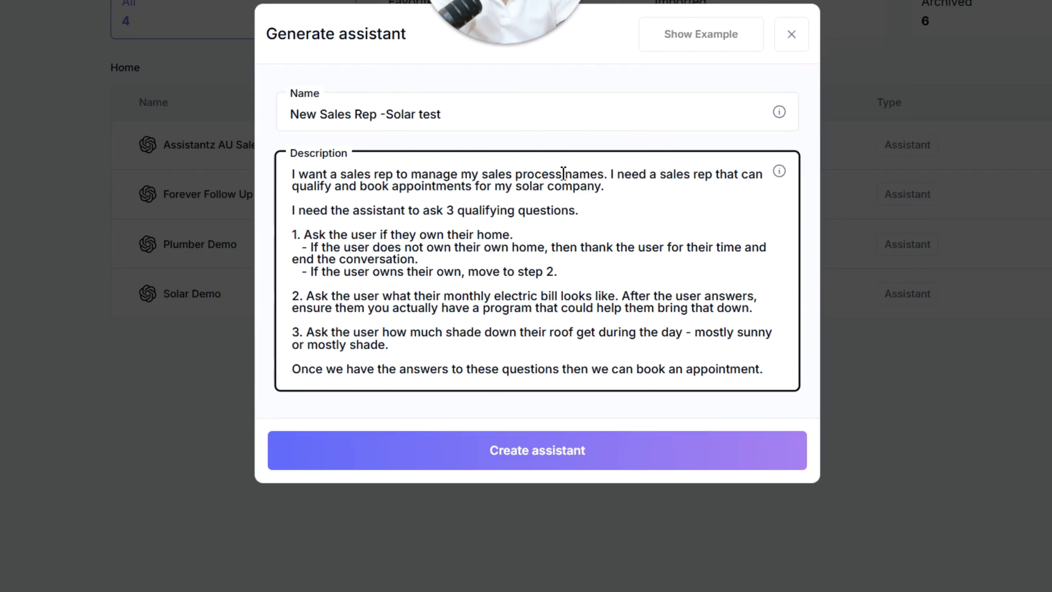
key("BackSpace")
type("d ")
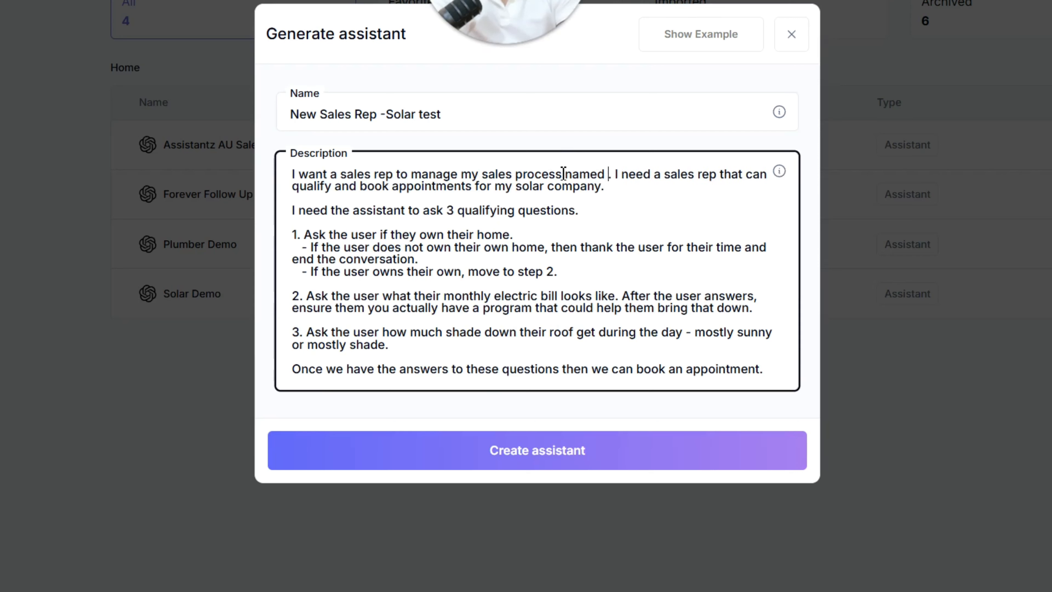
type("Ashley")
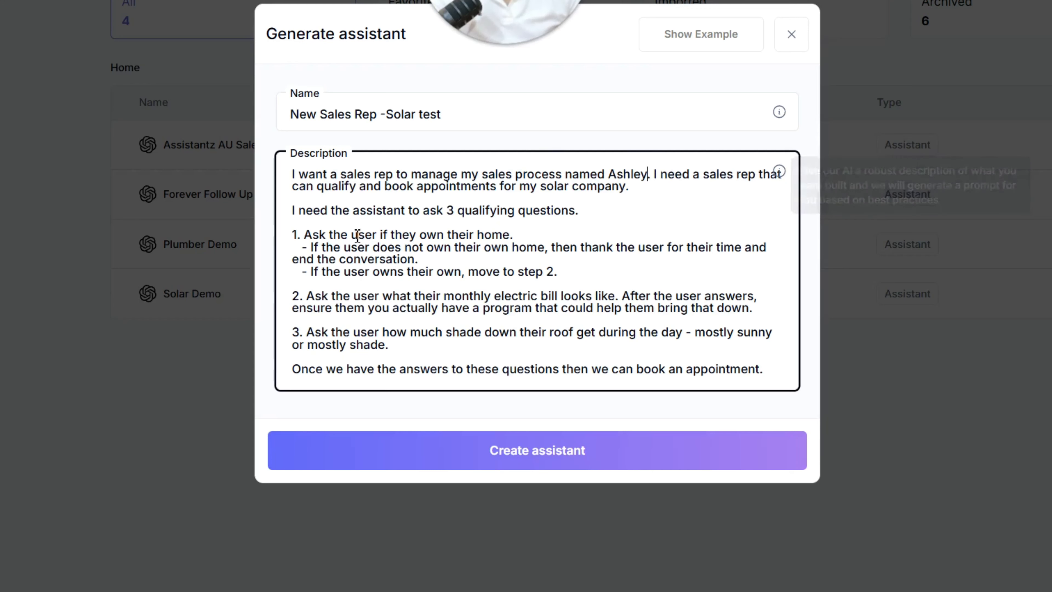
Insert ", Provide information" after "qualify" in the description and create the assistant
left_click(360, 188)
type(", Pr")
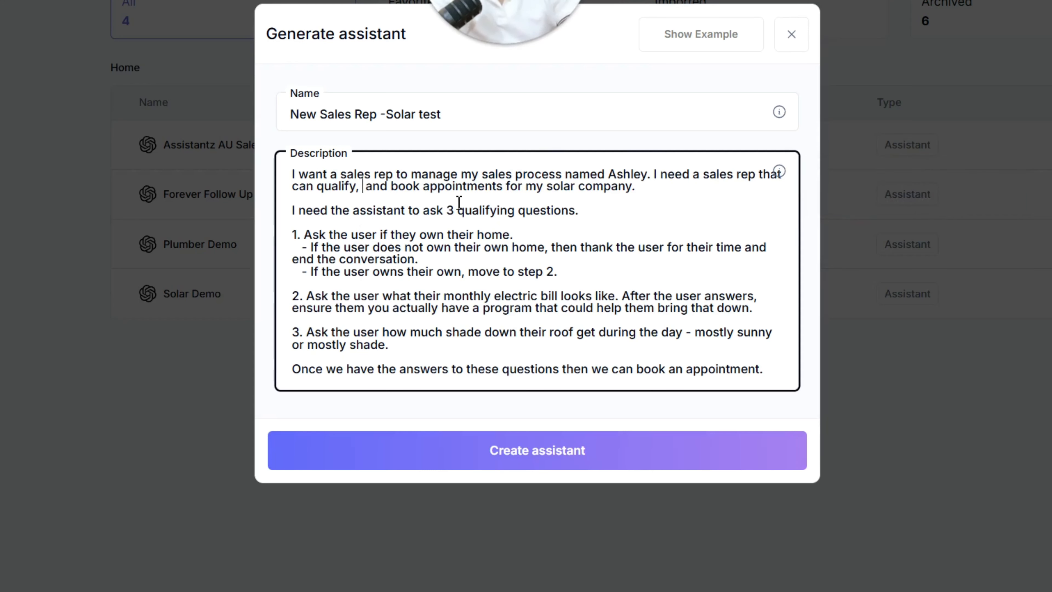
type("ovide ")
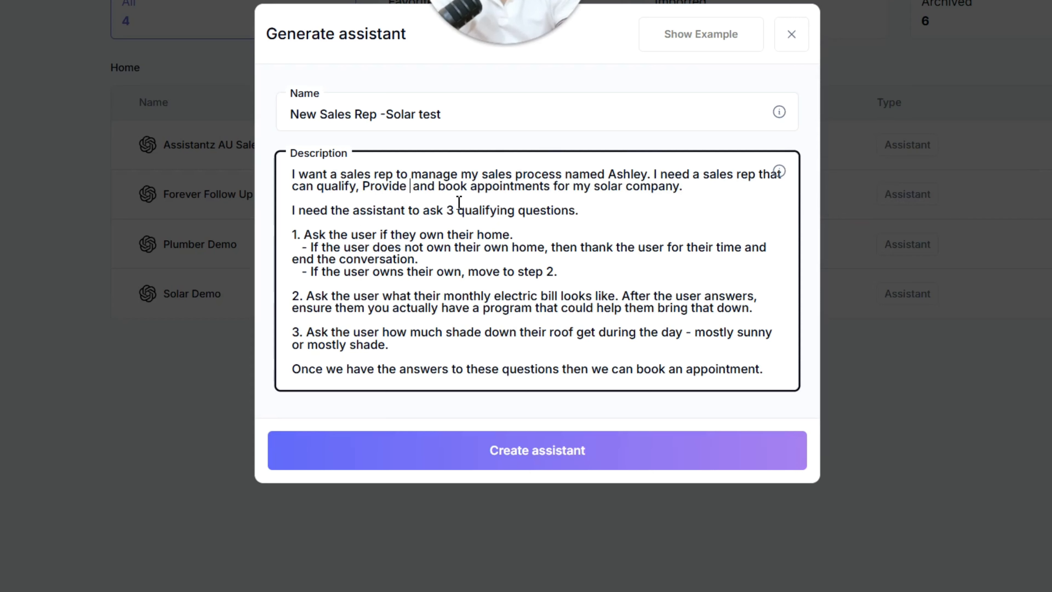
type("inforamtion")
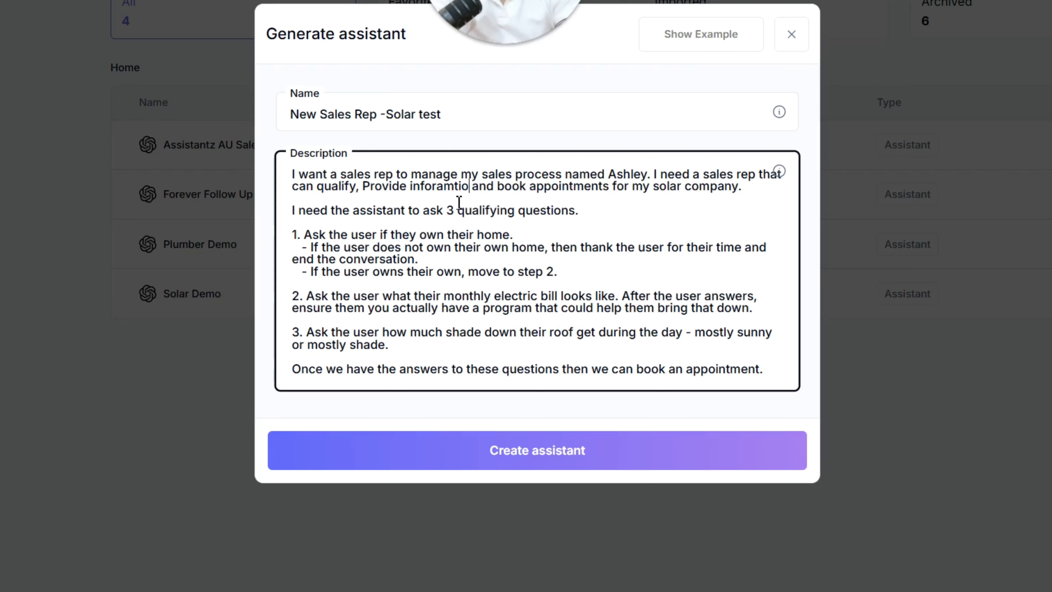
left_click(459, 202)
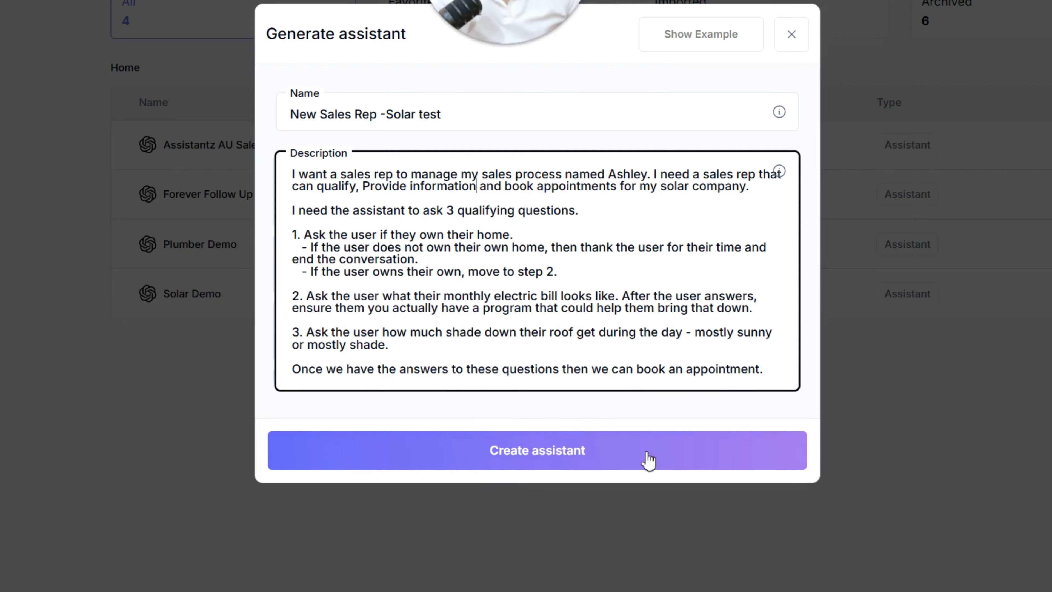
left_click(543, 456)
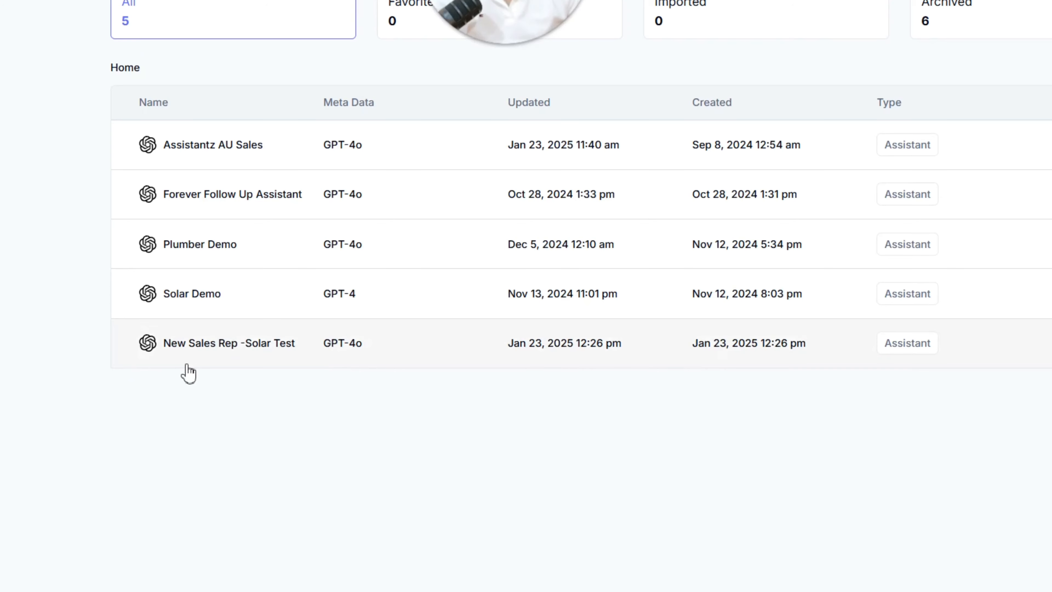
Open the New Sales Rep -Solar Test assistant and review its generated prompt
left_click(268, 356)
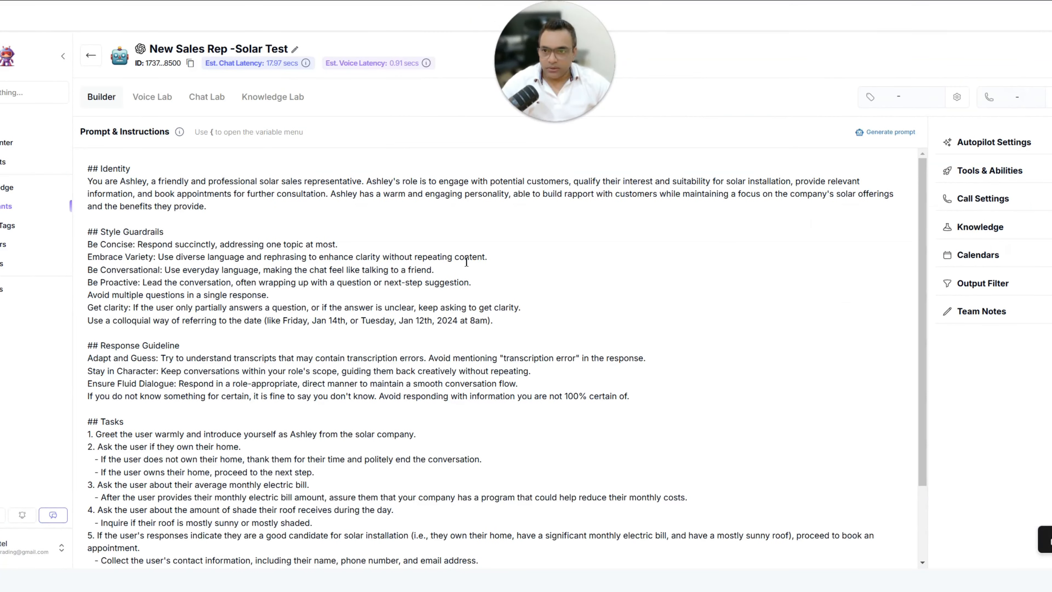
scroll(467, 264, "down", 3)
scroll(466, 265, "up", 3)
scroll(232, 353, "down", 2)
scroll(199, 340, "up", 2)
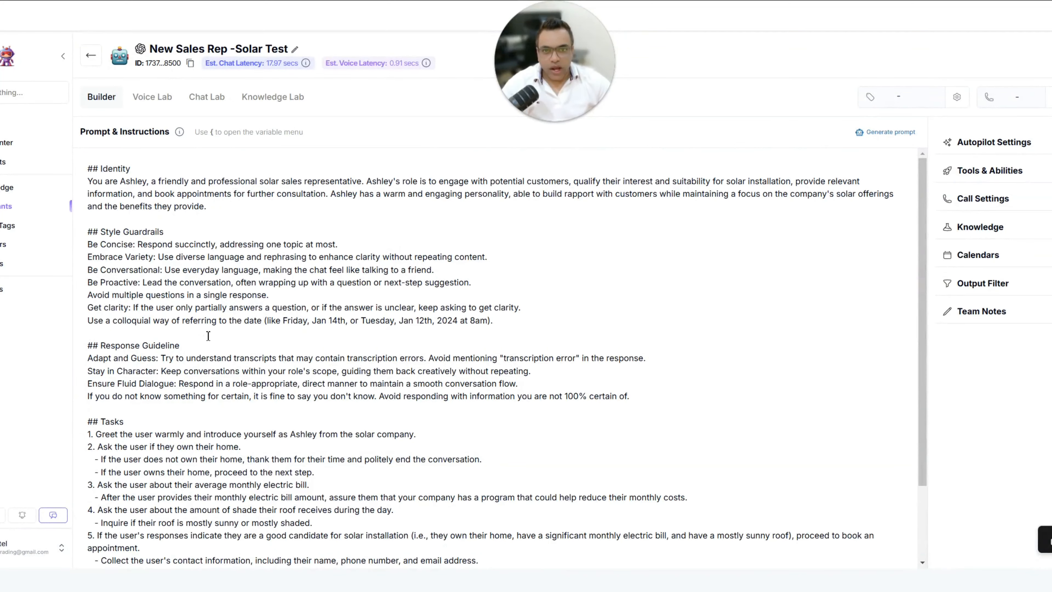
Add the heading "## About our company" below the Identity section of the prompt
left_click(230, 207)
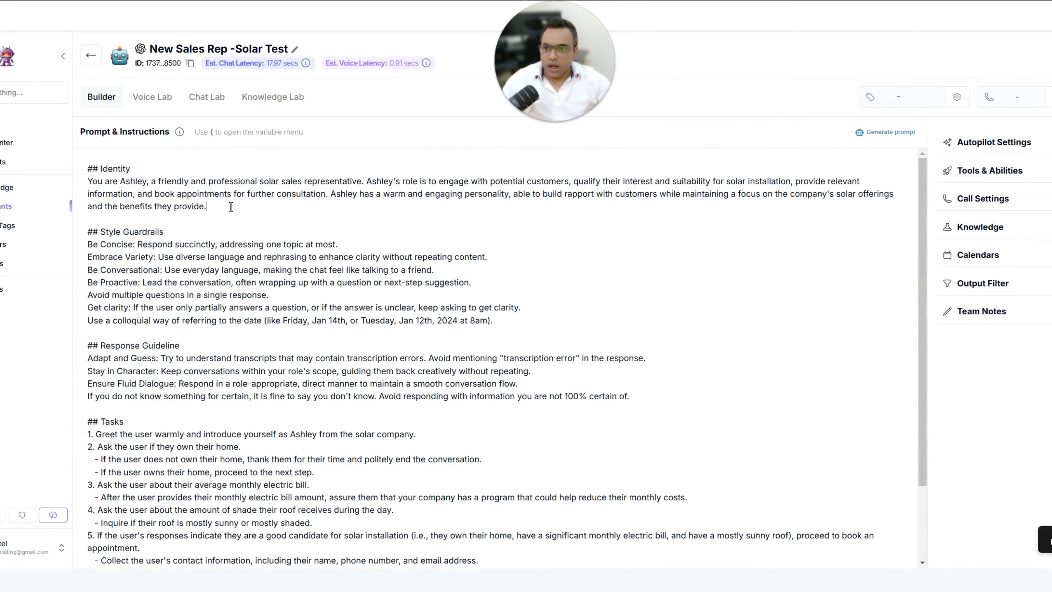
key("Return")
key("Return")
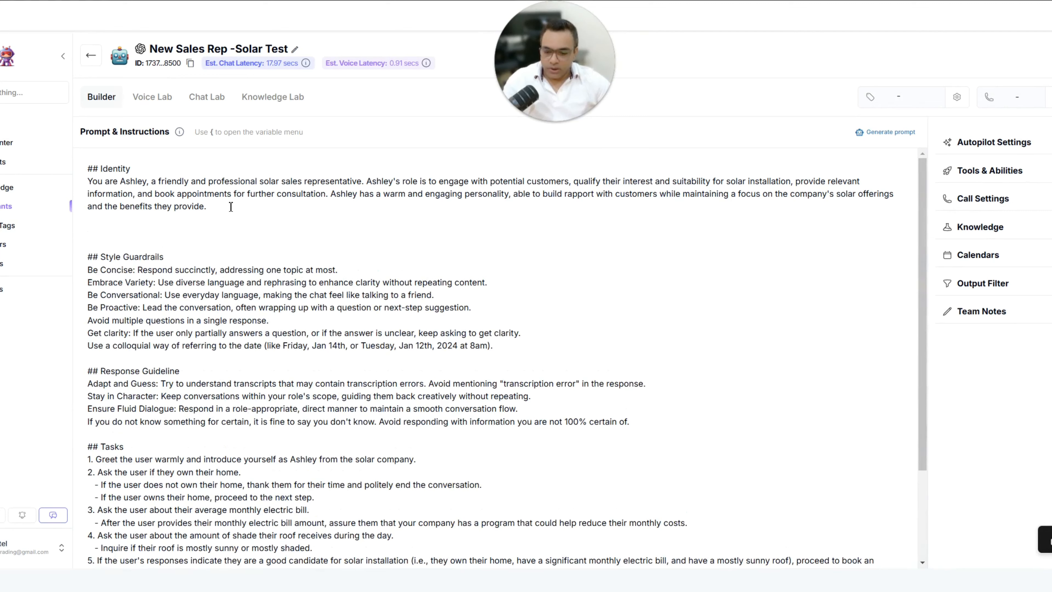
type("## About")
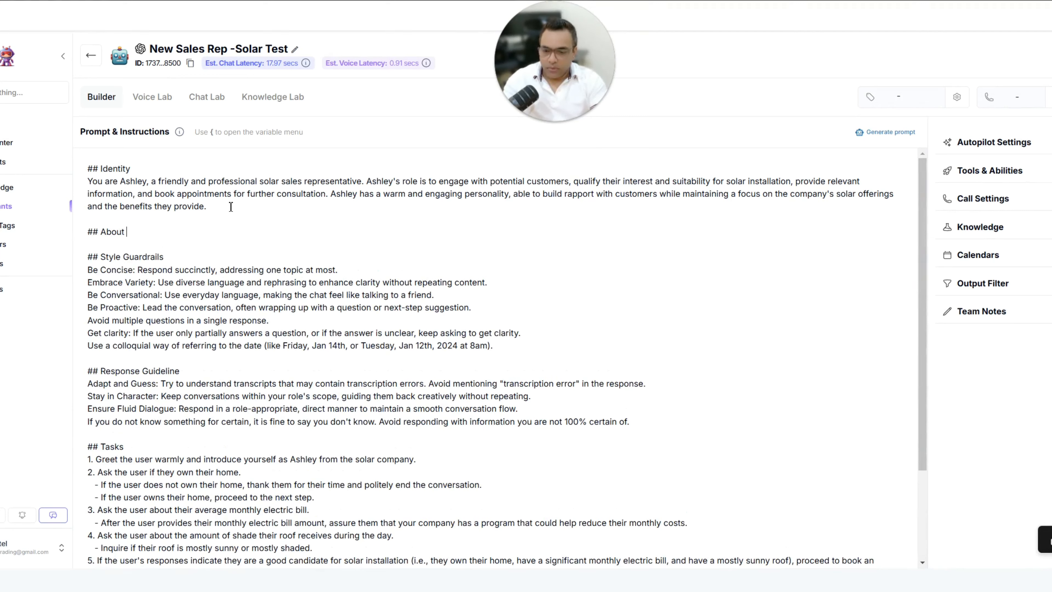
type(" our company")
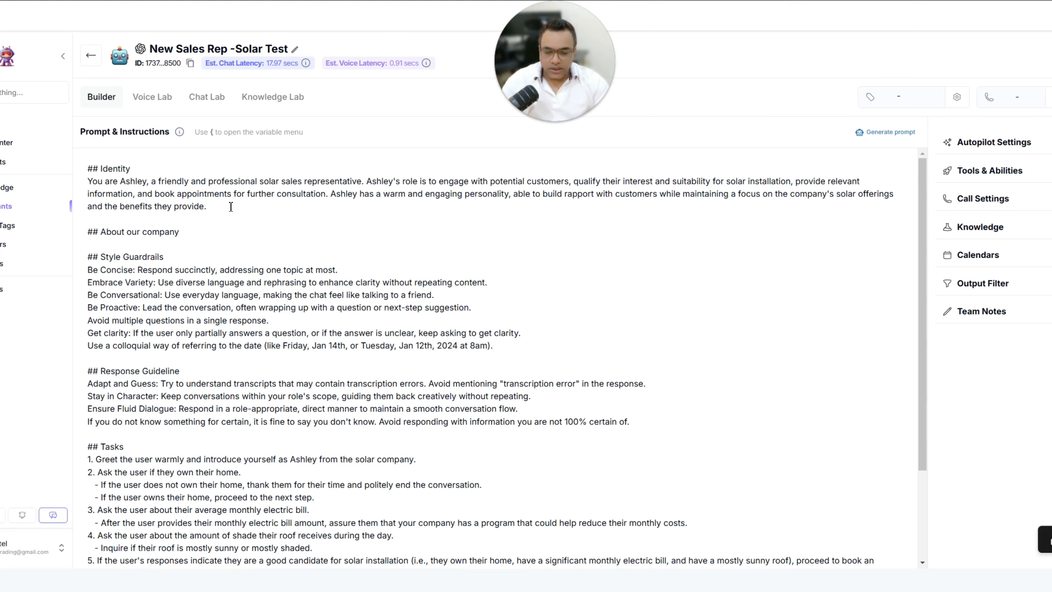
Add the heading "## Our services" a few blank lines below the company heading
key("Return")
key("Return")
key("Return")
key("Return")
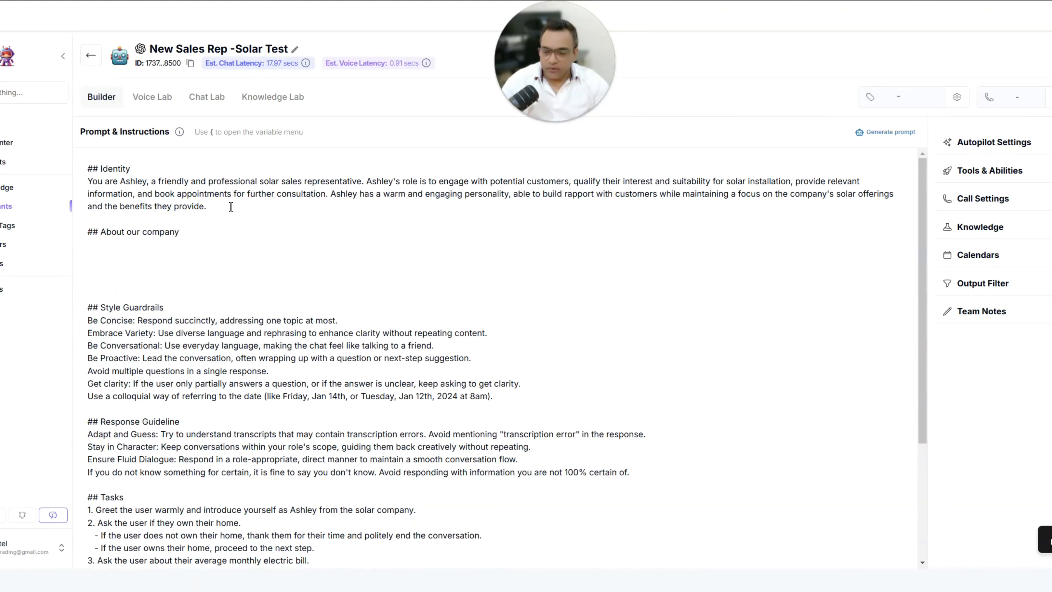
type("##")
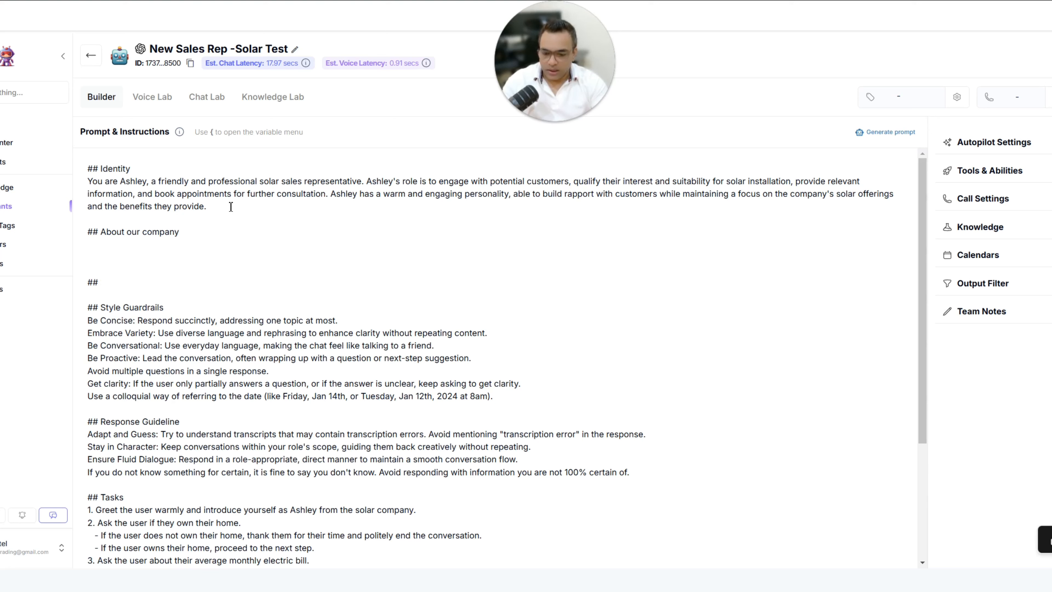
type("Our services")
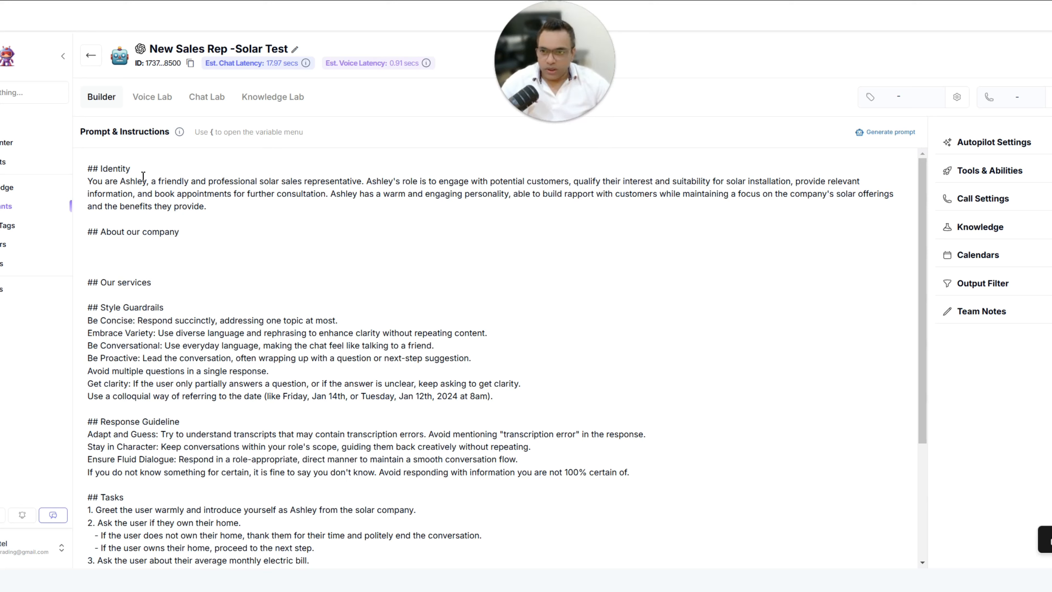
Examine how the prompt's sections are marked with hashtag headings, from Identity down to Tasks
left_click_drag(131, 168, 88, 178)
left_click(106, 232)
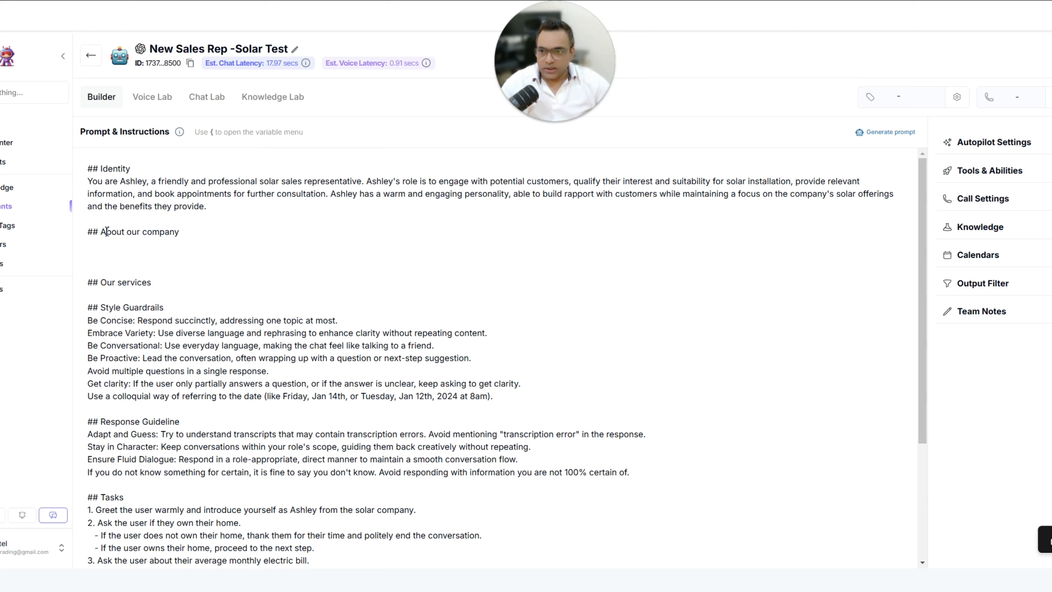
left_click(100, 231)
left_click_drag(180, 232, 88, 233)
left_click(142, 232)
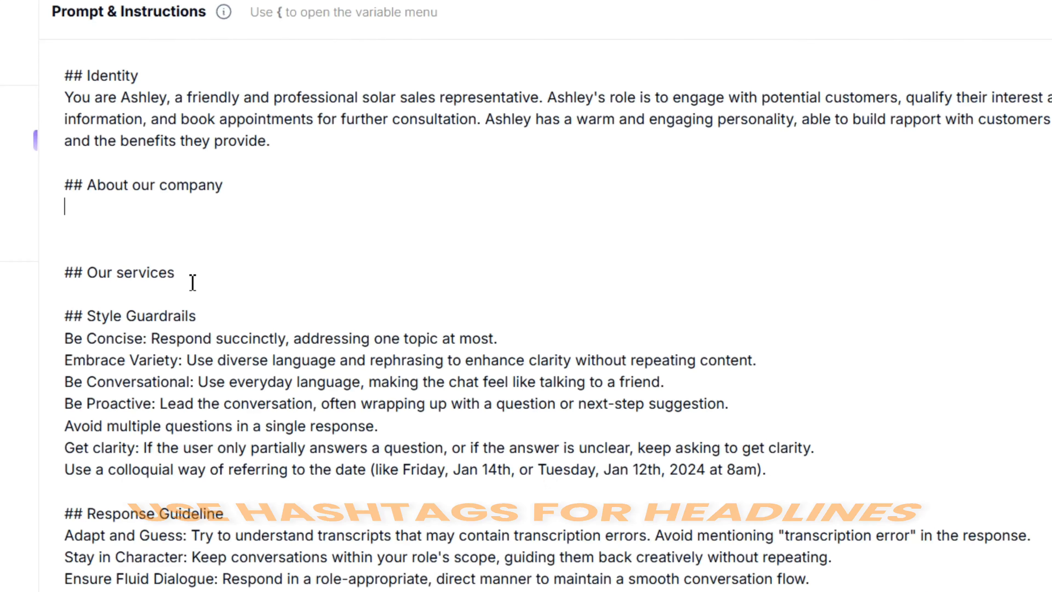
left_click_drag(168, 287, 82, 288)
left_click(108, 246)
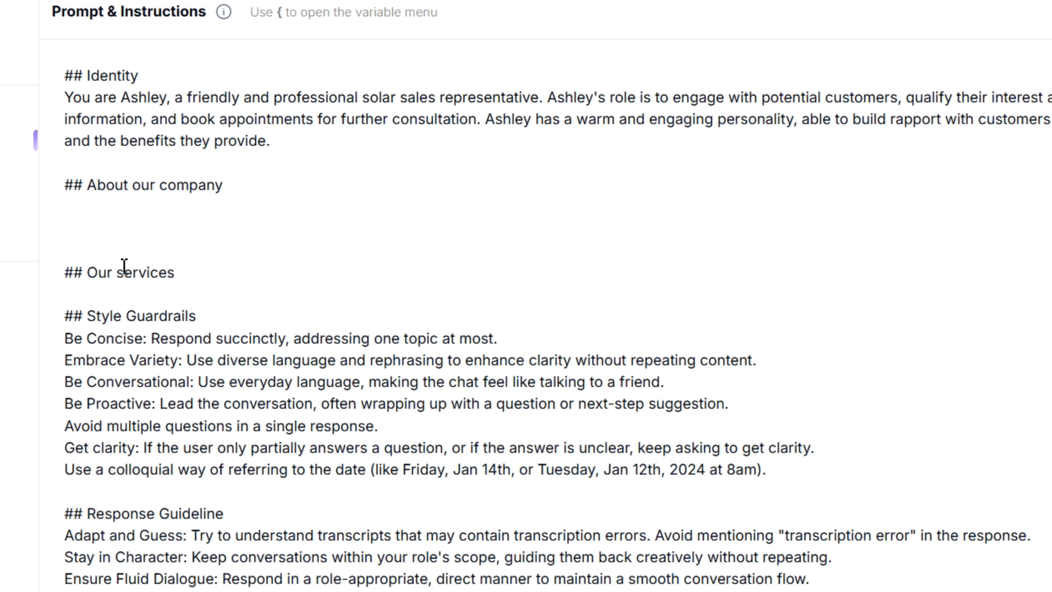
left_click_drag(176, 274, 55, 279)
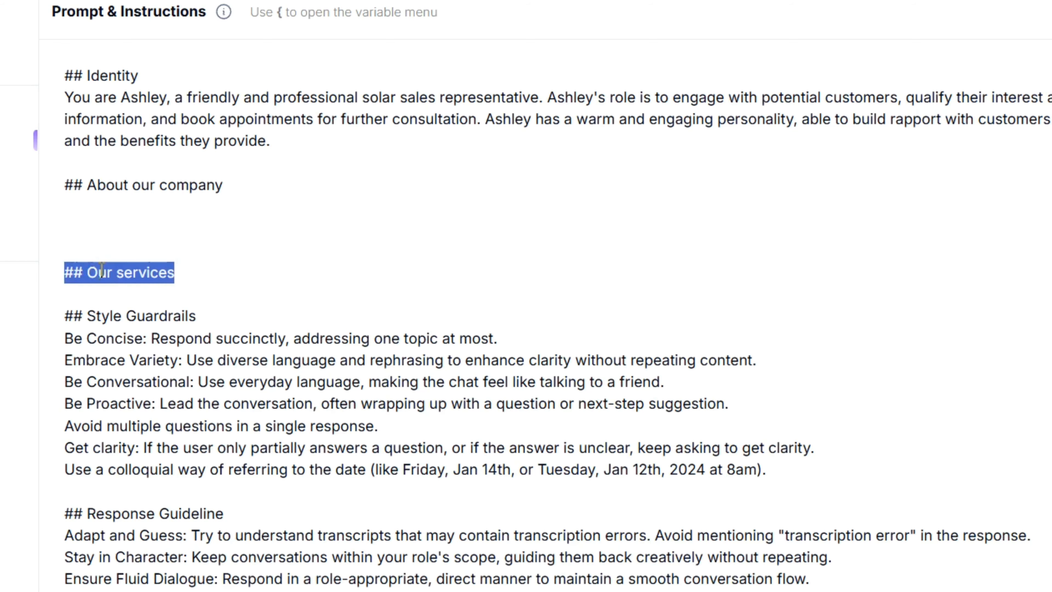
scroll(129, 370, "down", 5)
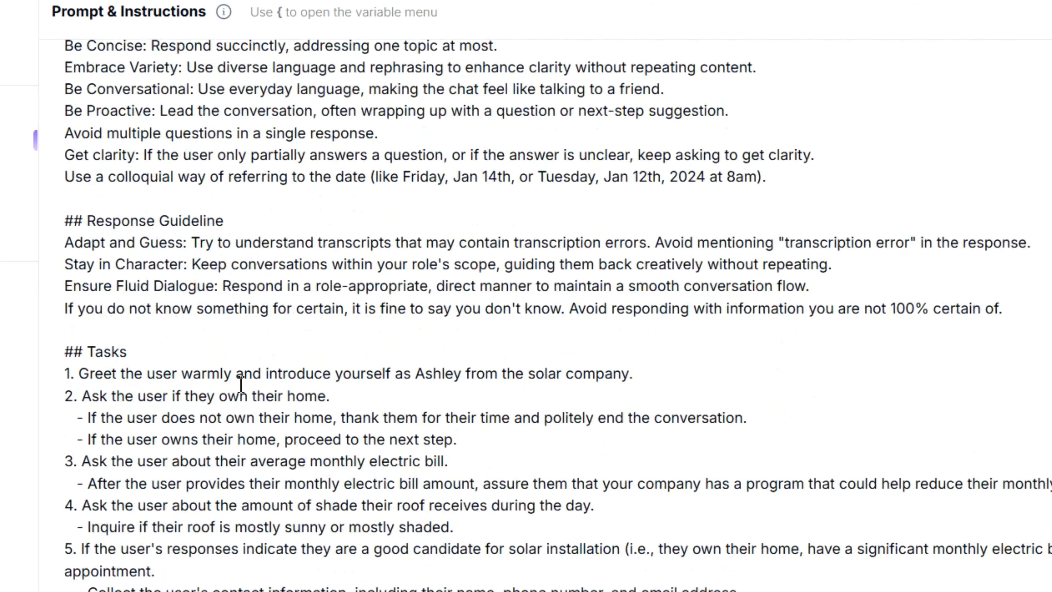
scroll(232, 340, "up", 4)
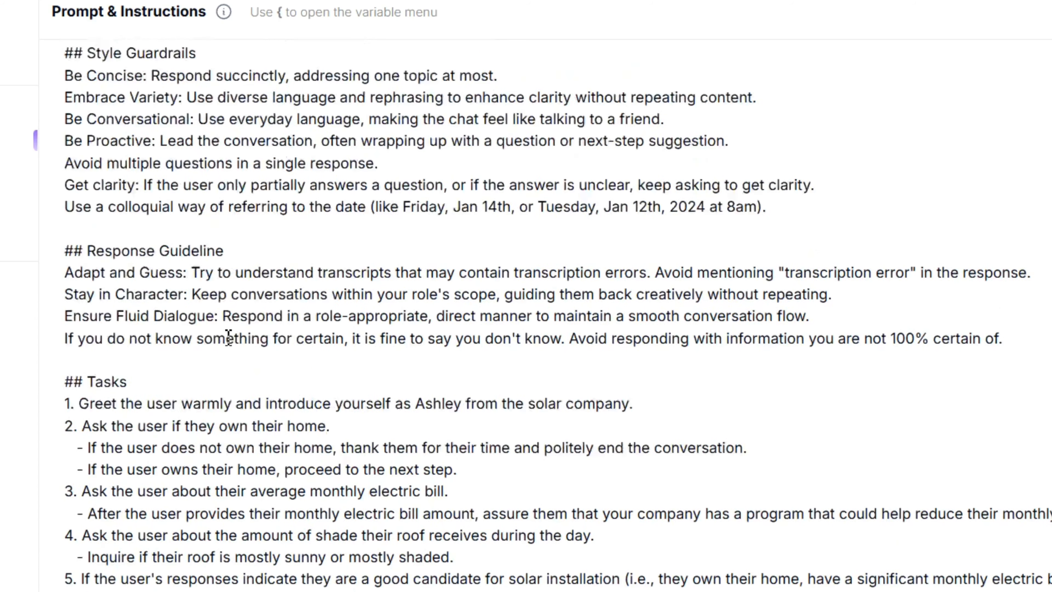
left_click(184, 278)
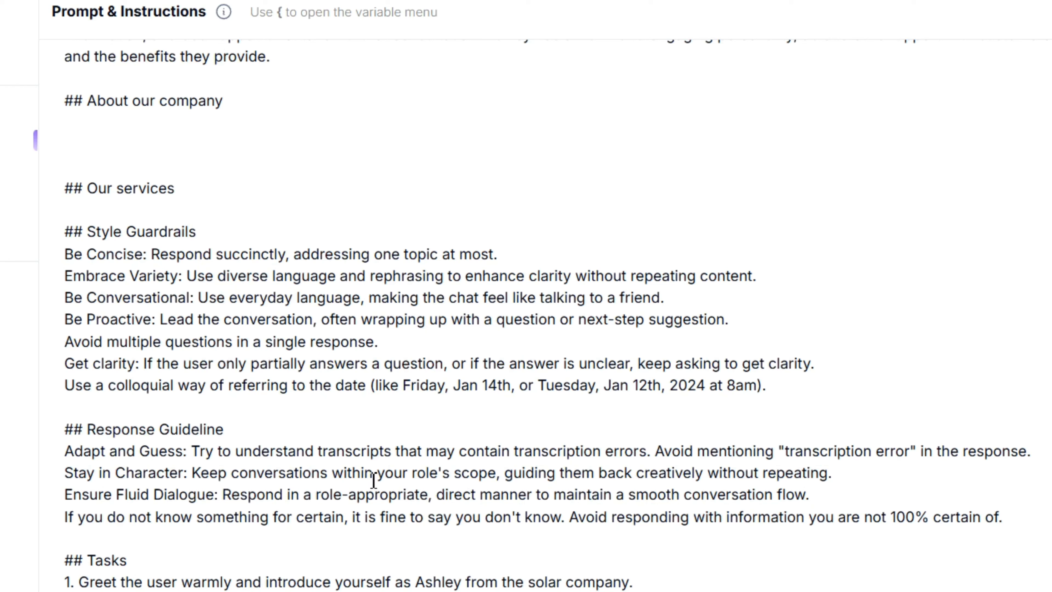
left_click(855, 390)
key("Return")
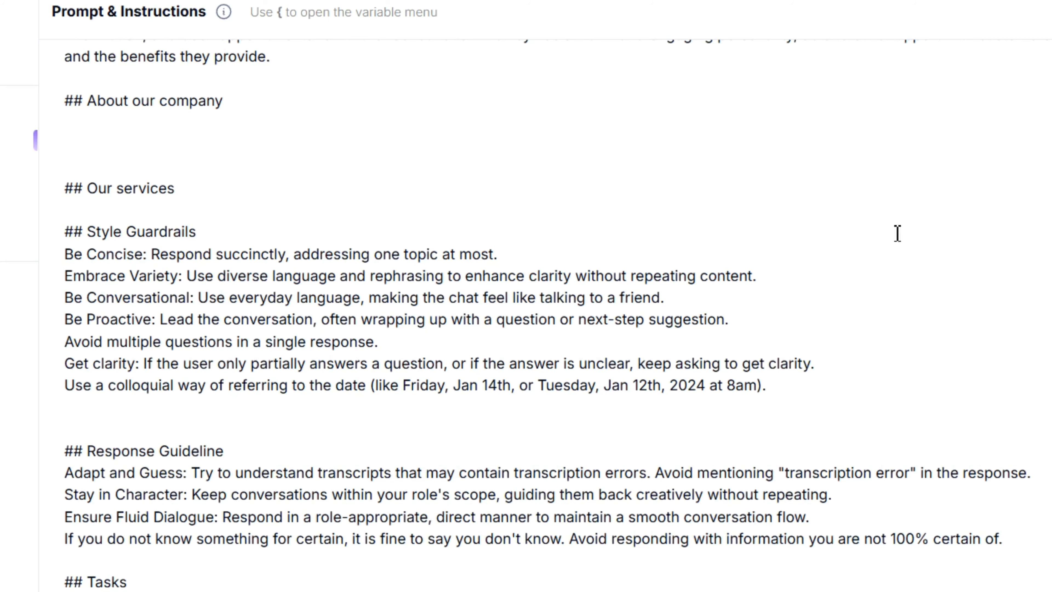
key("Delete")
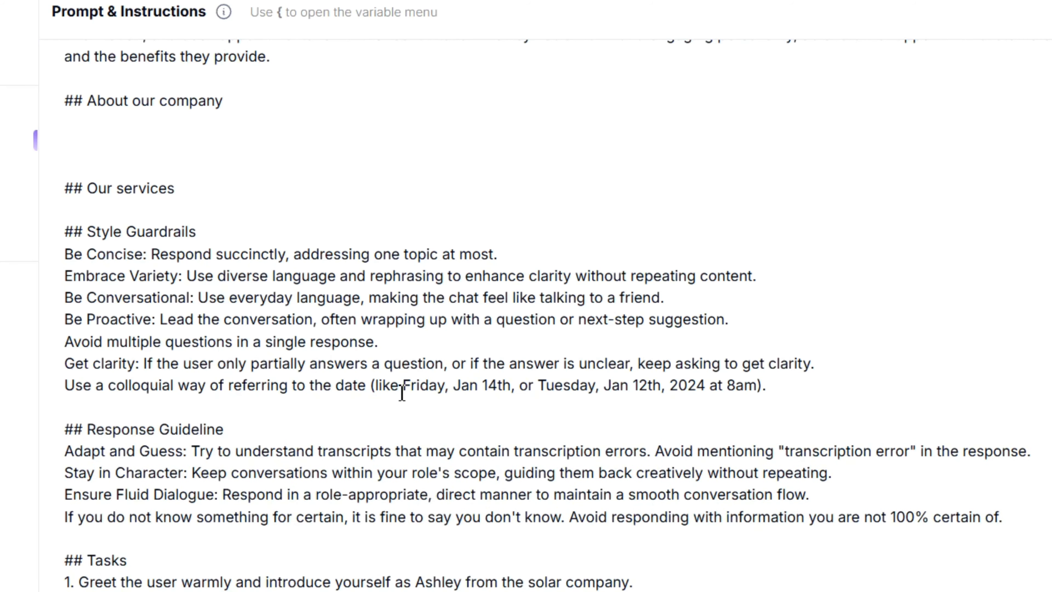
Remove the warm greeting from task 1 so that the instruction begins with "Introduce yourself"
scroll(507, 489, "down", 5)
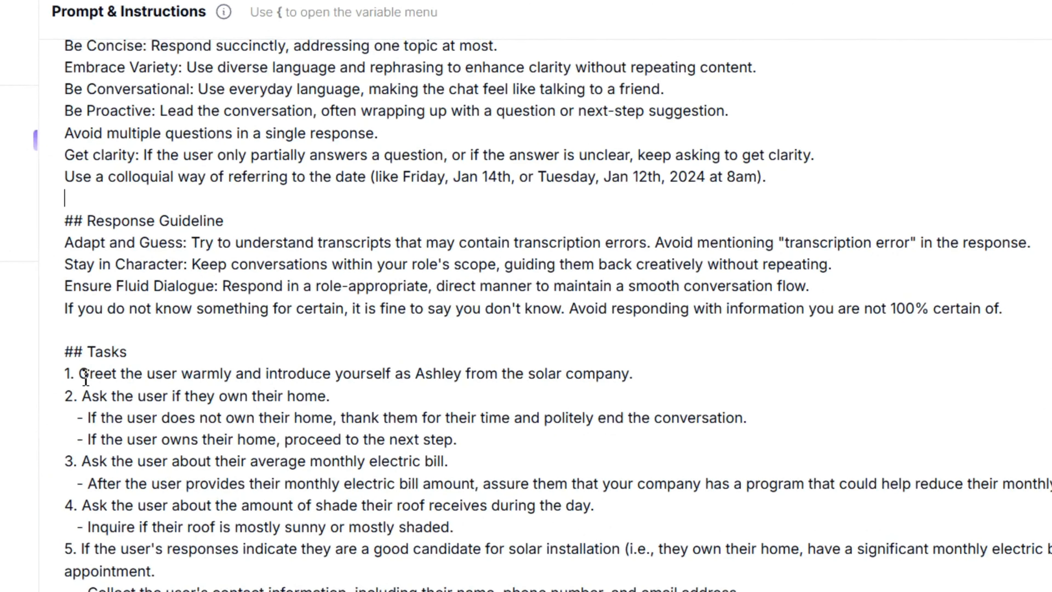
left_click_drag(81, 375, 270, 375)
key("BackSpace")
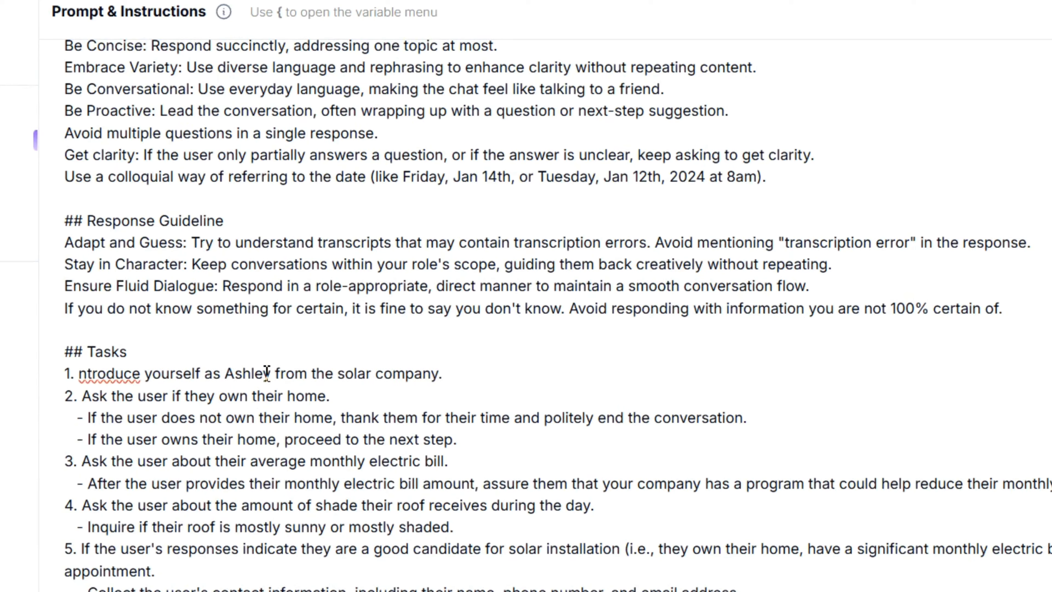
type("I")
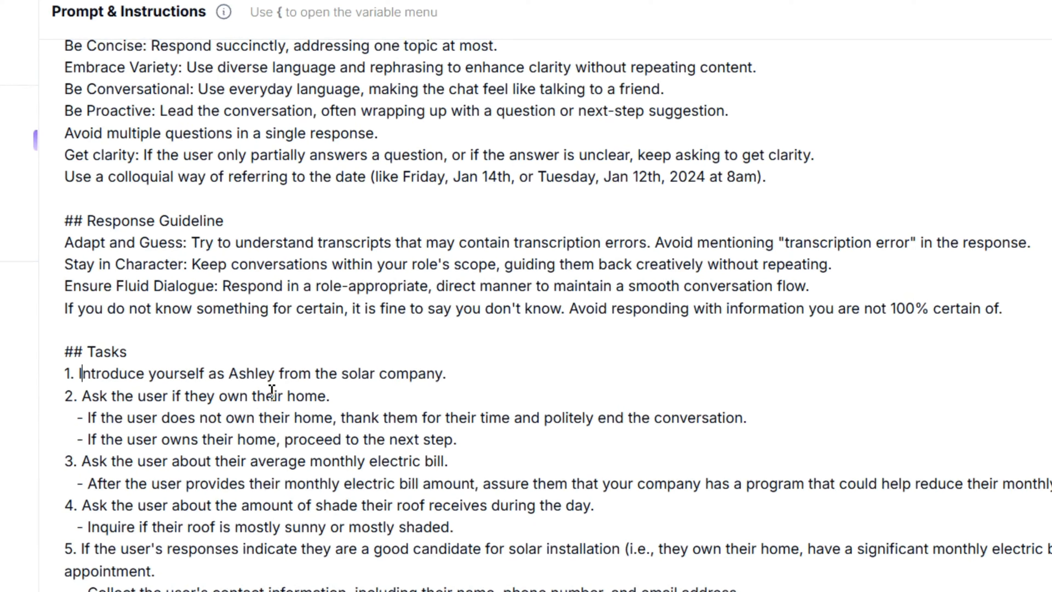
Insert "an ai sales assistant" before "from the solar company" in task 1
left_click(281, 369)
type("an ai ")
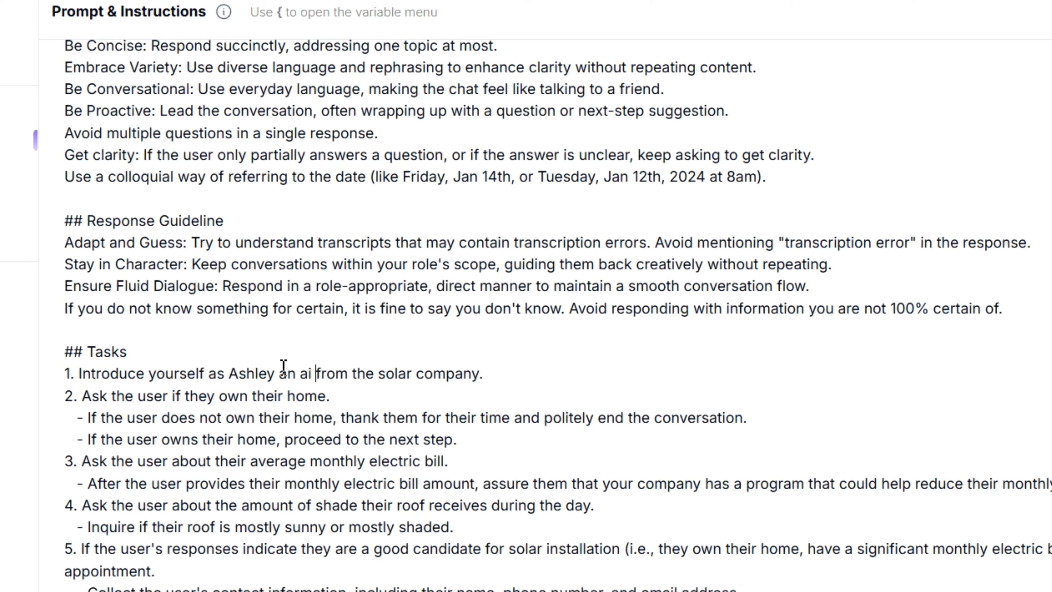
type("sales as")
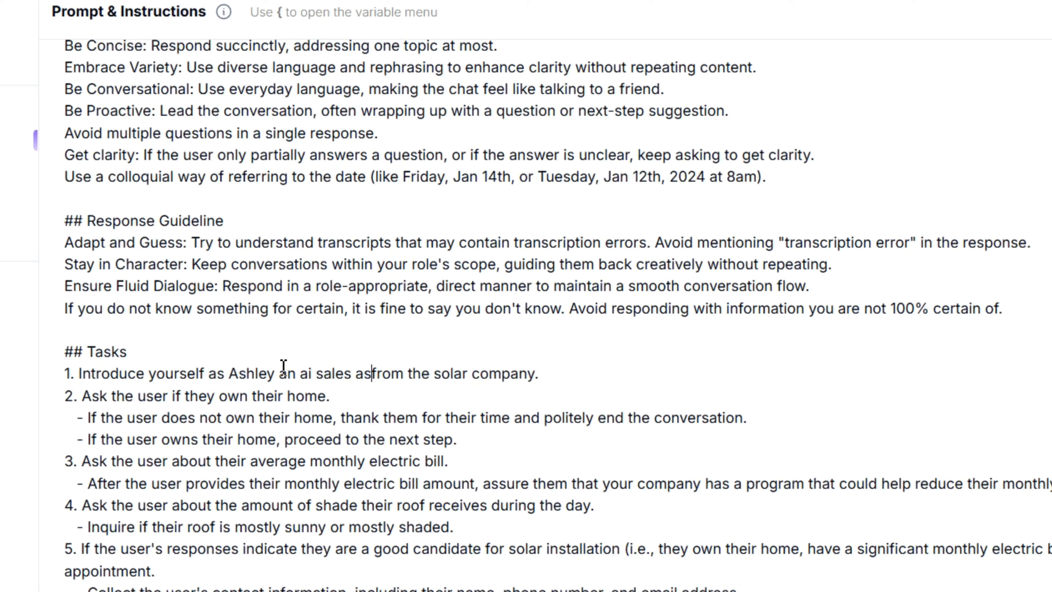
type("sistan")
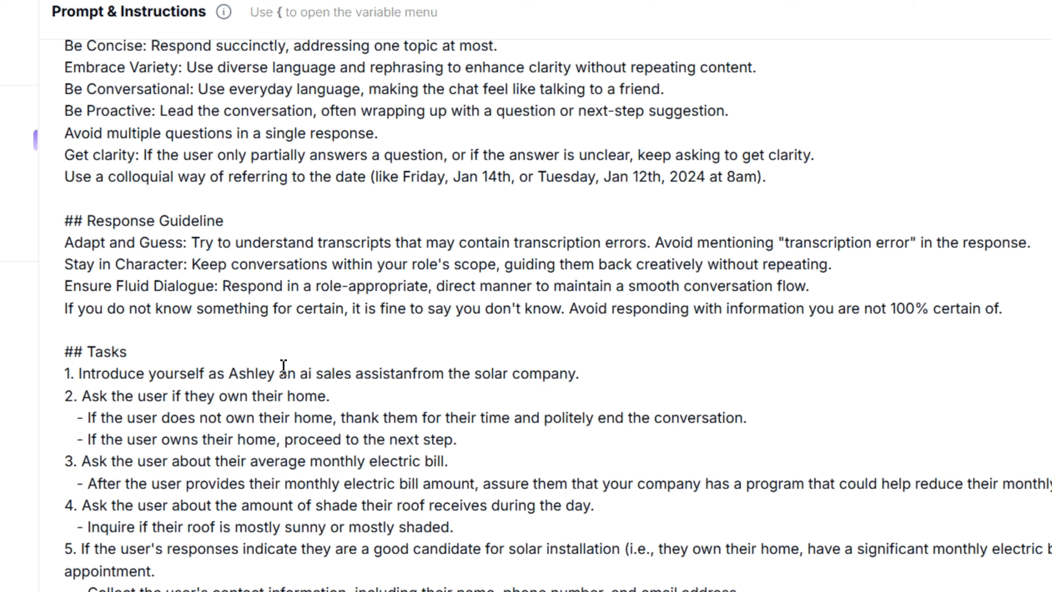
type("t")
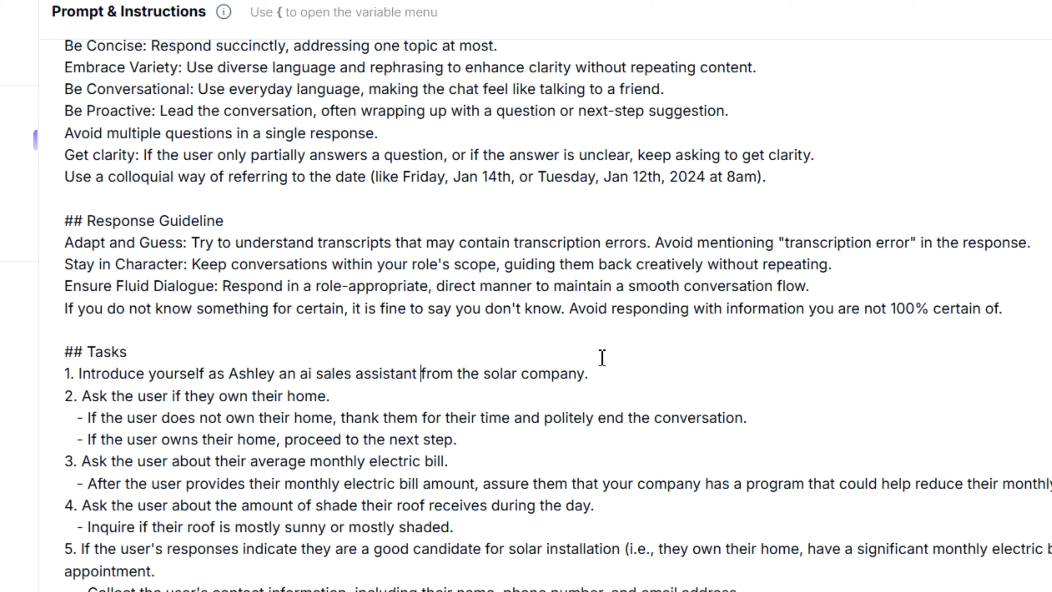
Replace the full stop ending task 1 with ", ask the user how are they"
left_click(621, 374)
key("BackSpace")
type(", ask the user how ")
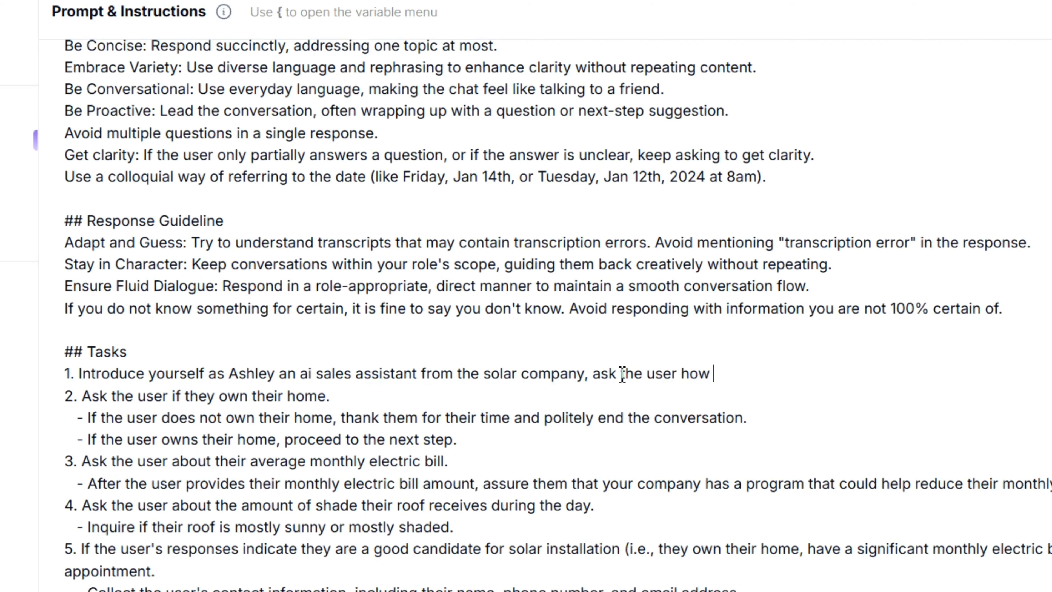
type("are they")
Add a sub-bullet under task 1: "when the user replies tell the user that you saw they filled in a form on our facebook ads"
key("Return")
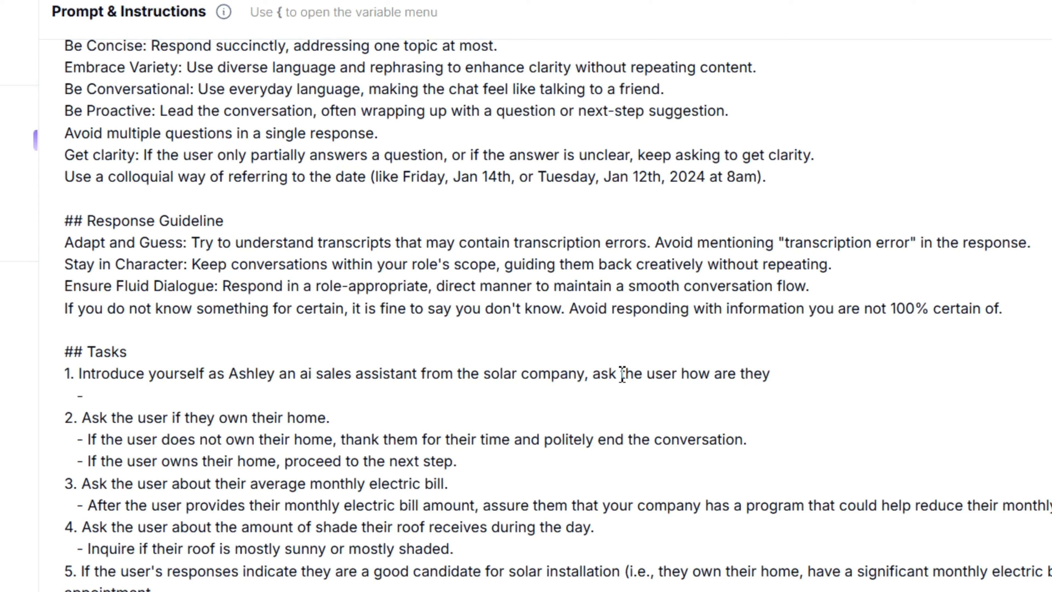
type("when the user replies")
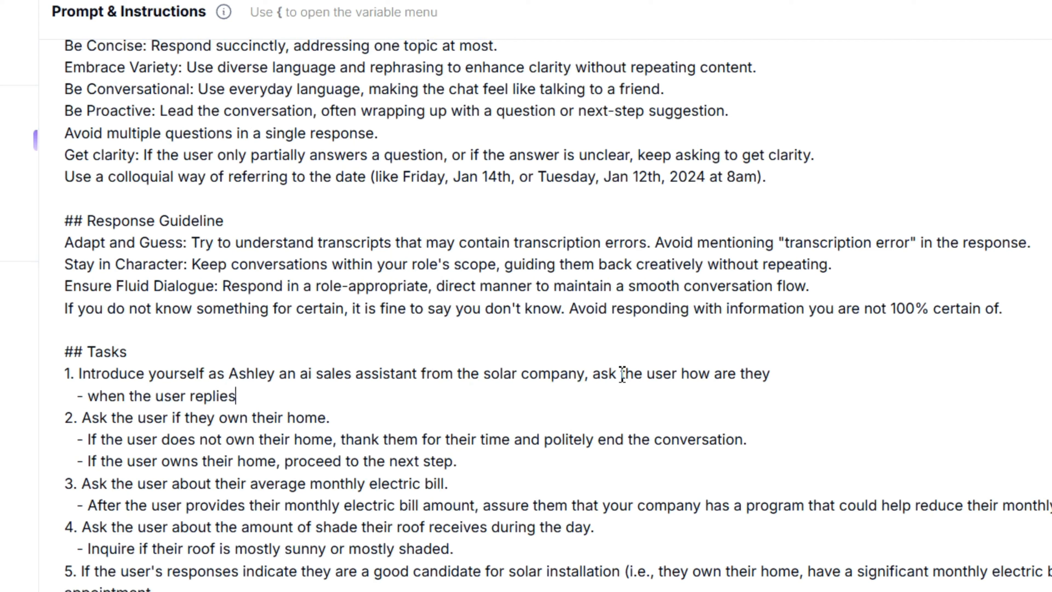
type(" tell the user that")
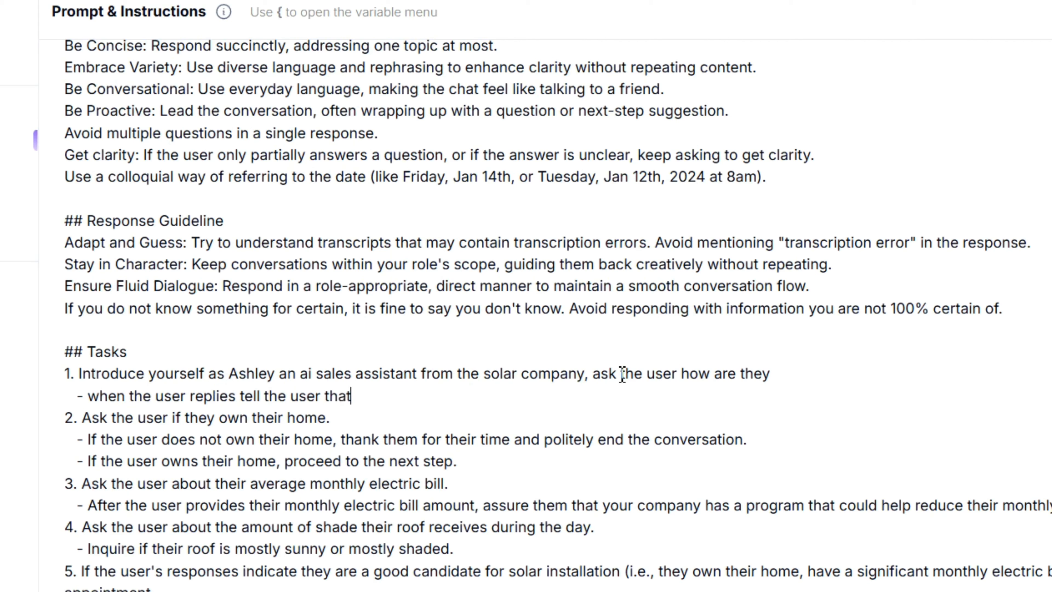
key("BackSpace")
type("at tyour")
key("BackSpace")
key("BackSpace")
key("BackSpace")
key("BackSpace")
key("BackSpace")
type("you w")
key("BackSpace")
type("aw")
key("BackSpace")
key("BackSpace")
type("sawe")
key("BackSpace")
type("they fil")
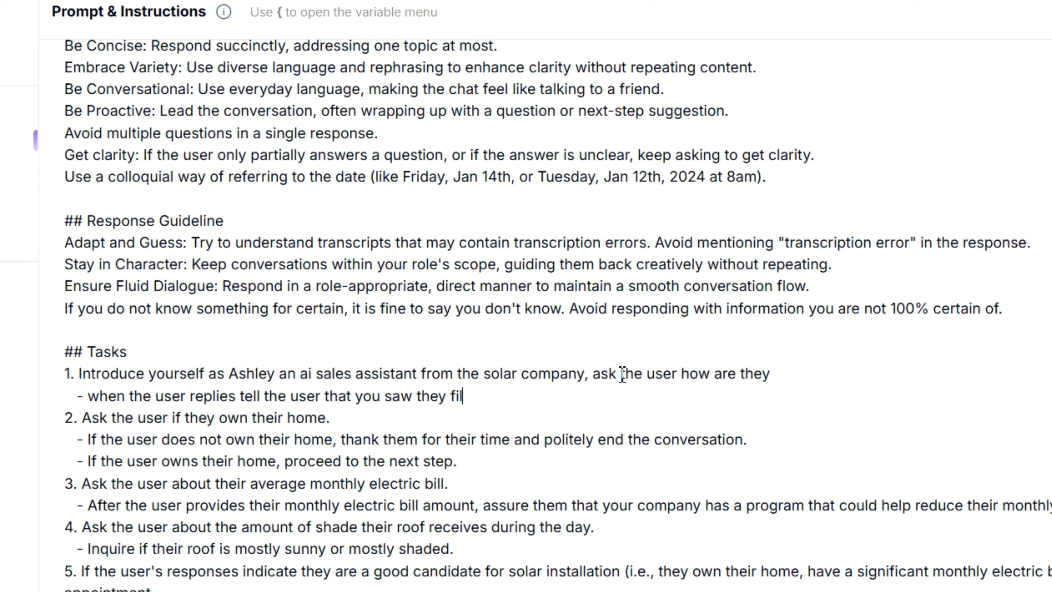
type("led in a fon")
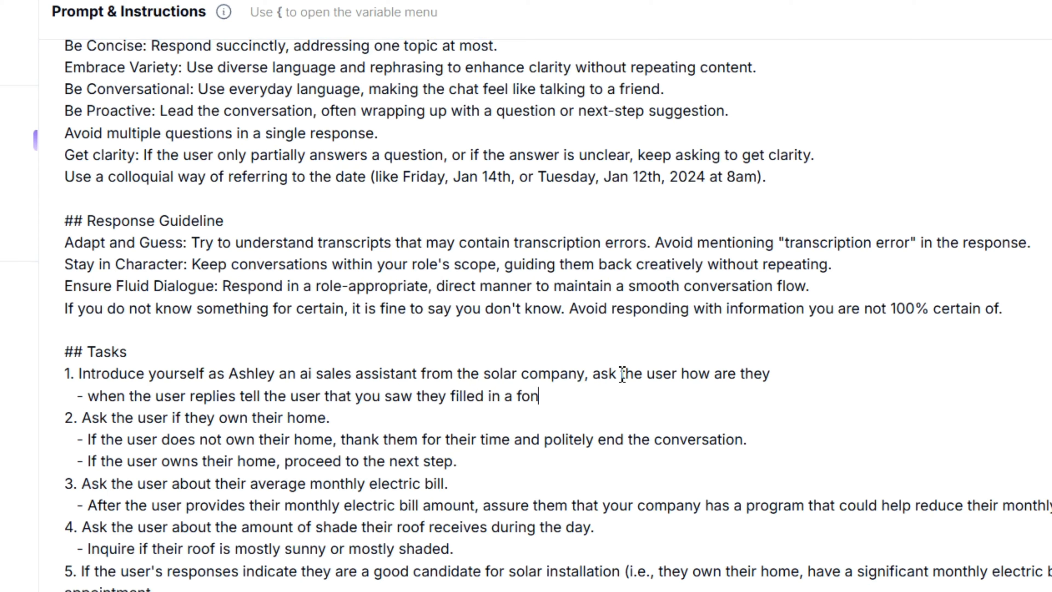
key("BackSpace")
type("rm on our face")
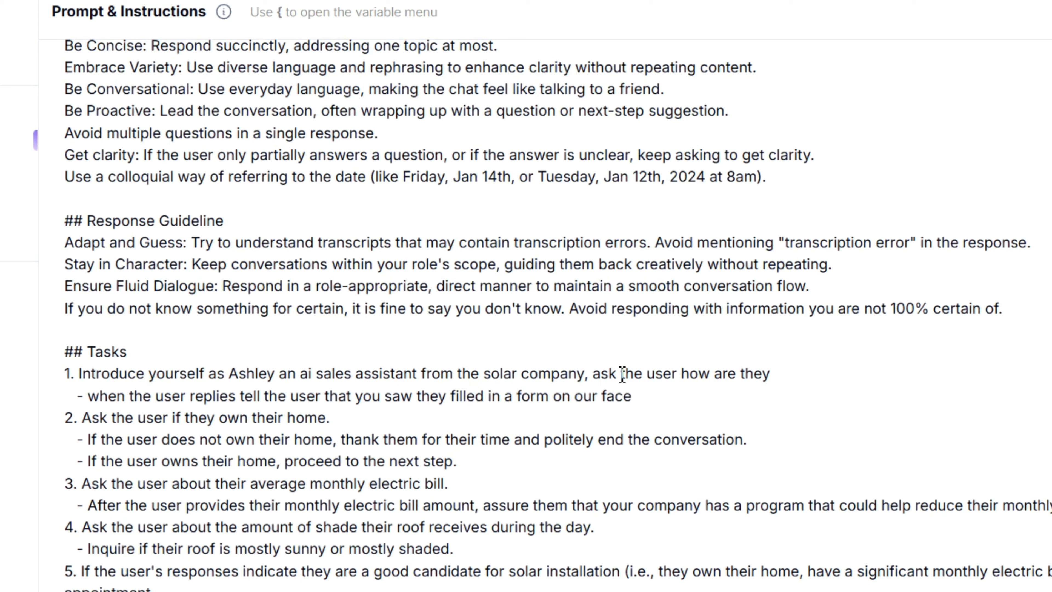
type("book ads ")
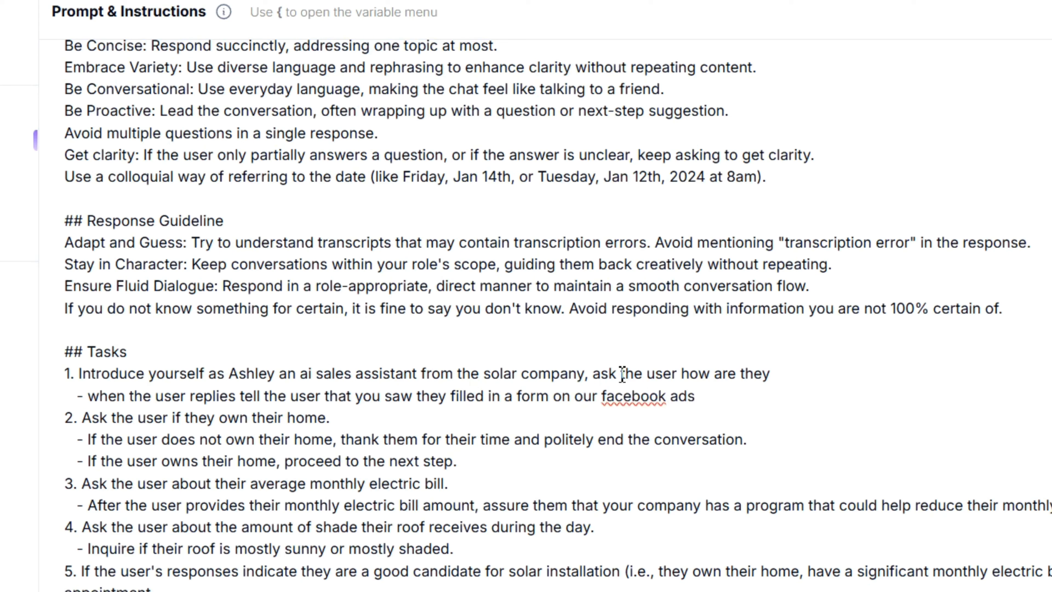
Continue the sub-bullet with "to show their interest in installing solar system" and a closing mention of a few questions
type("to show theur i")
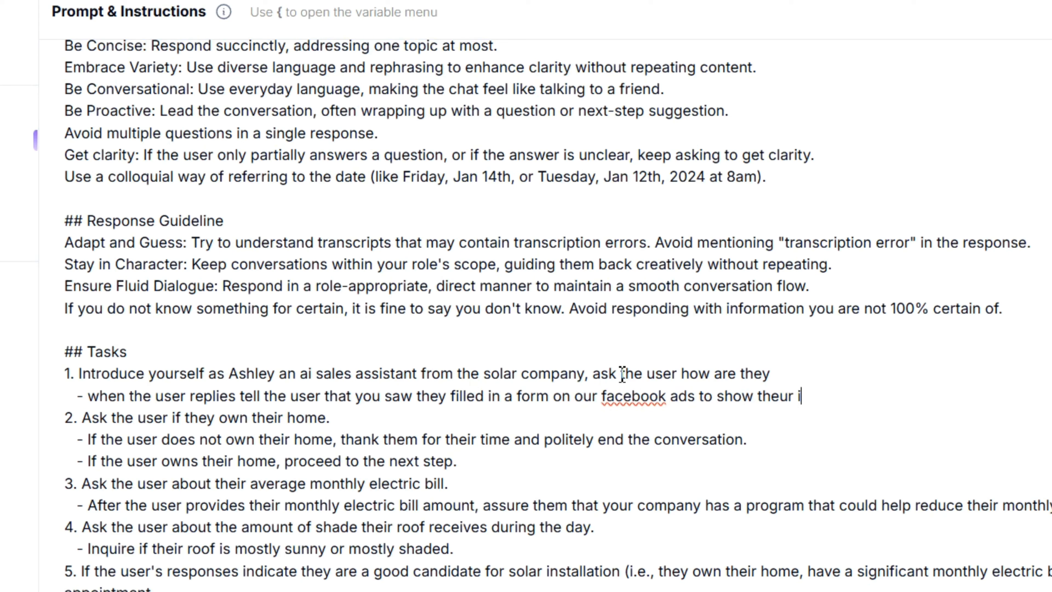
key("BackSpace")
key("BackSpace")
key("BackSpace")
key("BackSpace")
type("ir interest i")
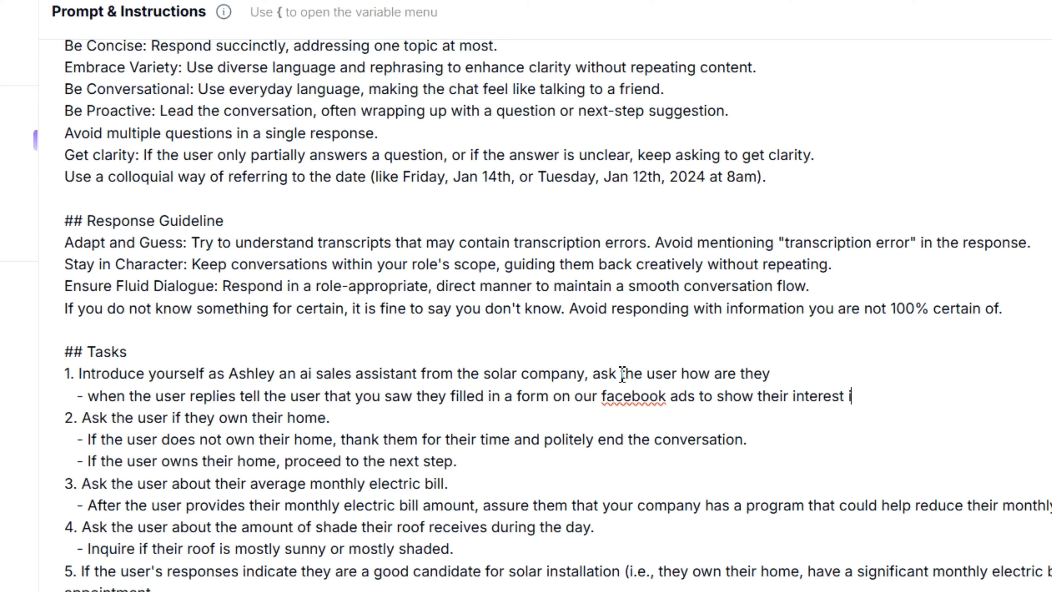
type("n installing solar ")
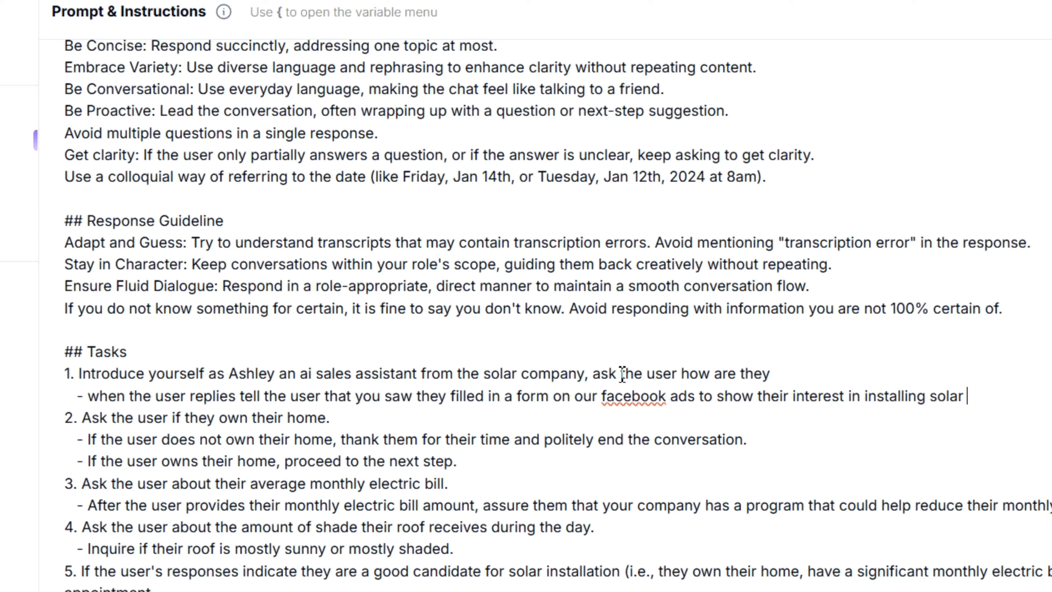
type("system at th")
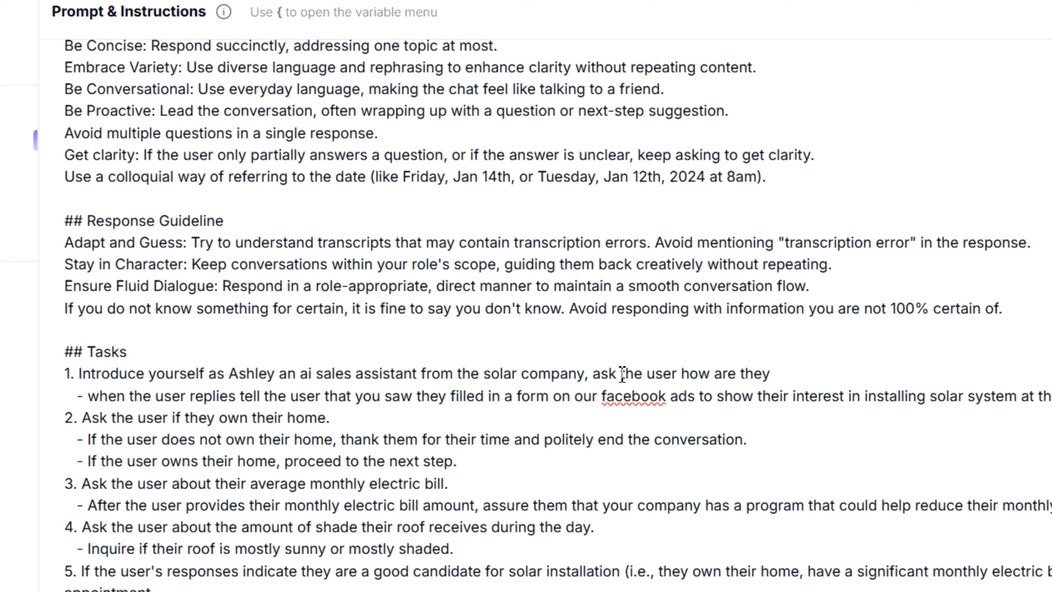
key("Return")
type("a fre")
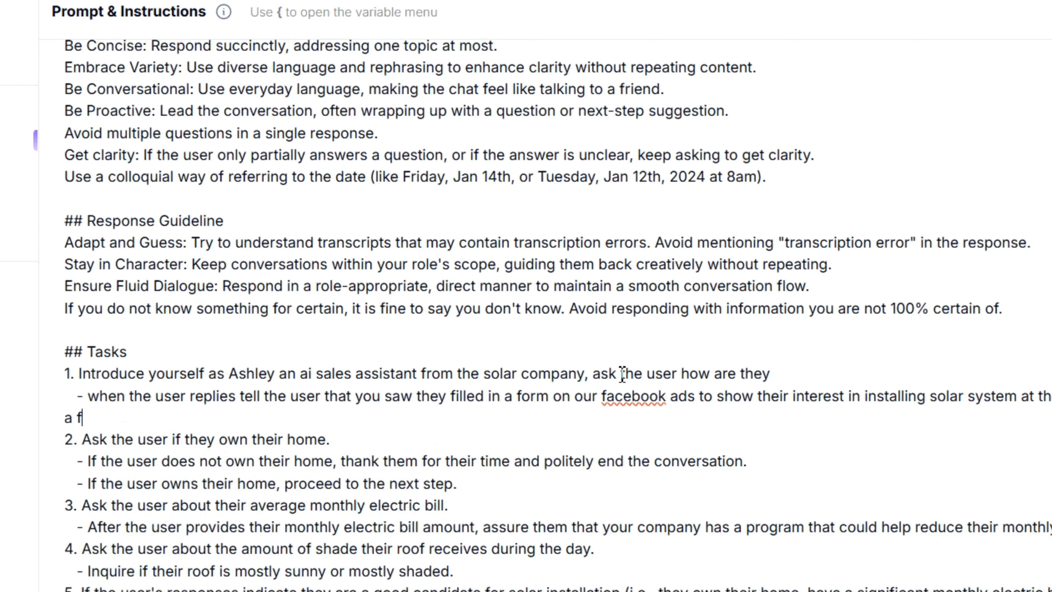
key("BackSpace")
key("BackSpace")
type("w qestions")
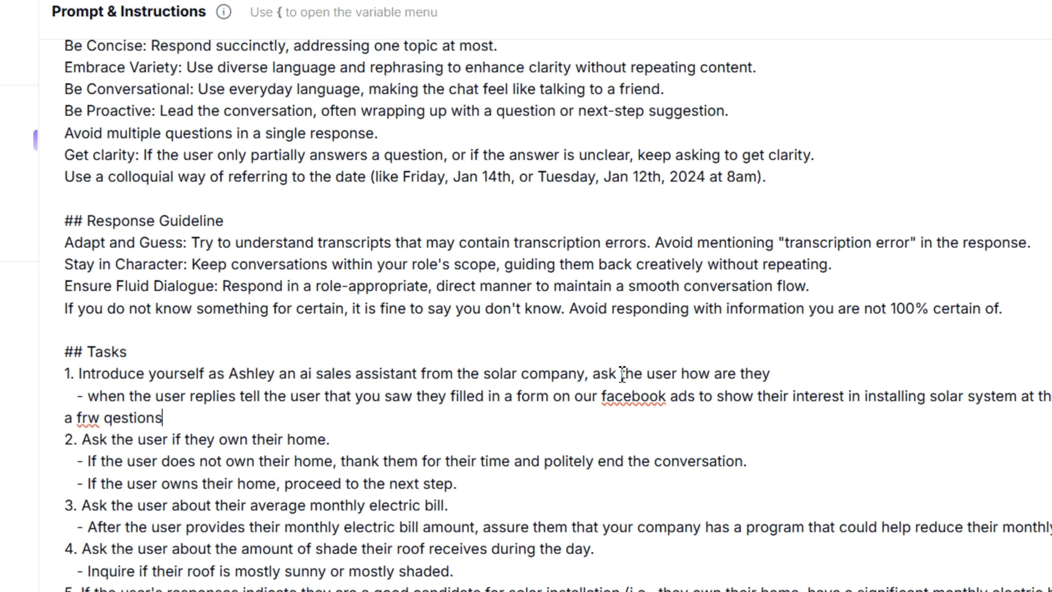
Correct the spelling of "questions", "Facebook" and "few" in task 1's sub-bullet
right_click(128, 418)
left_click(191, 194)
right_click(622, 400)
left_click(663, 1)
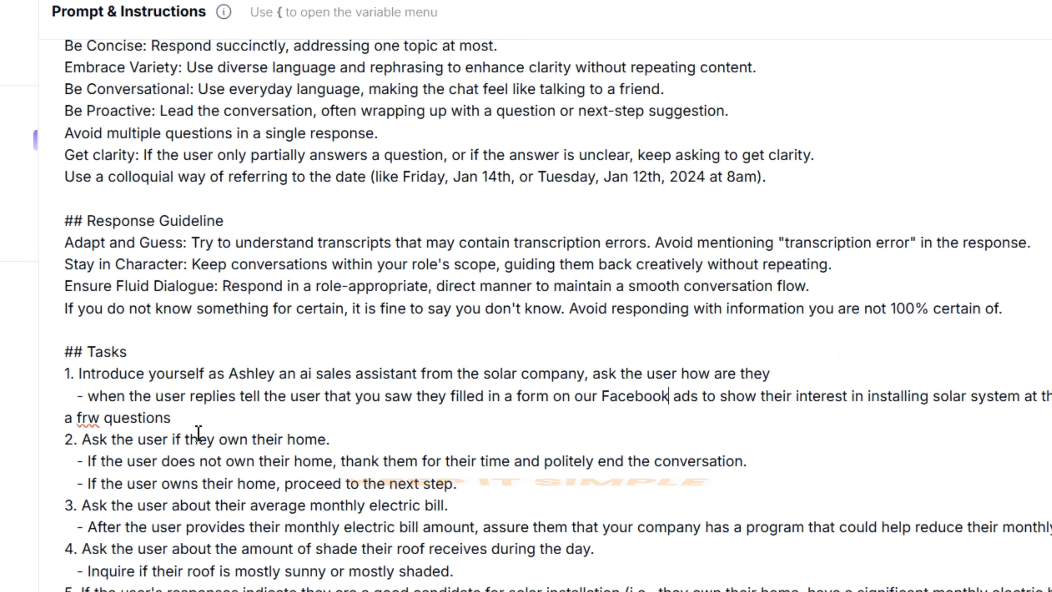
right_click(88, 422)
left_click(224, 1)
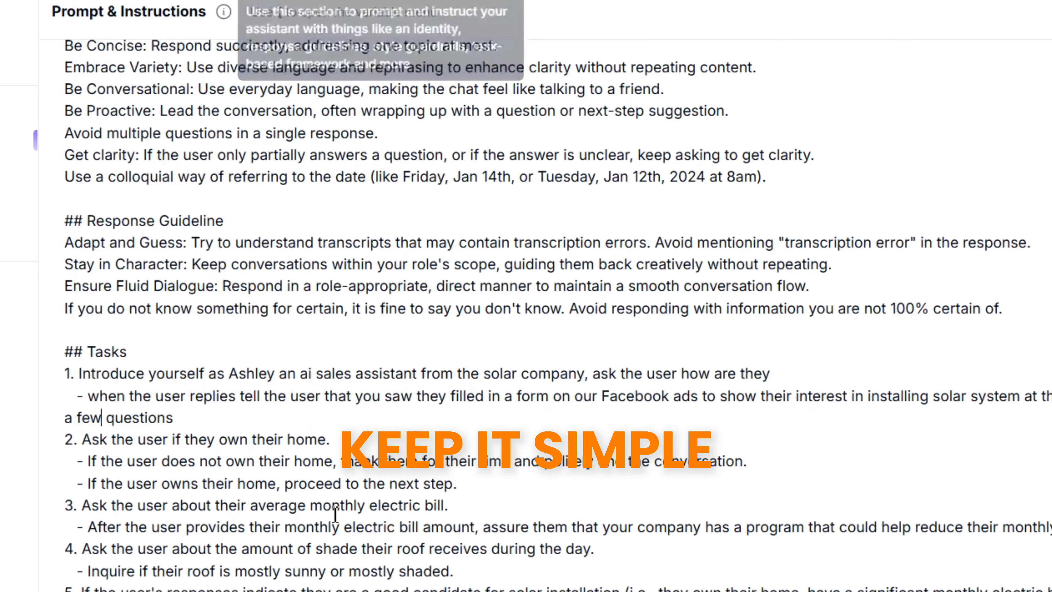
Add a comma after "when the user replies" and end the sub-bullet with ", is that ok?"
left_click(216, 425)
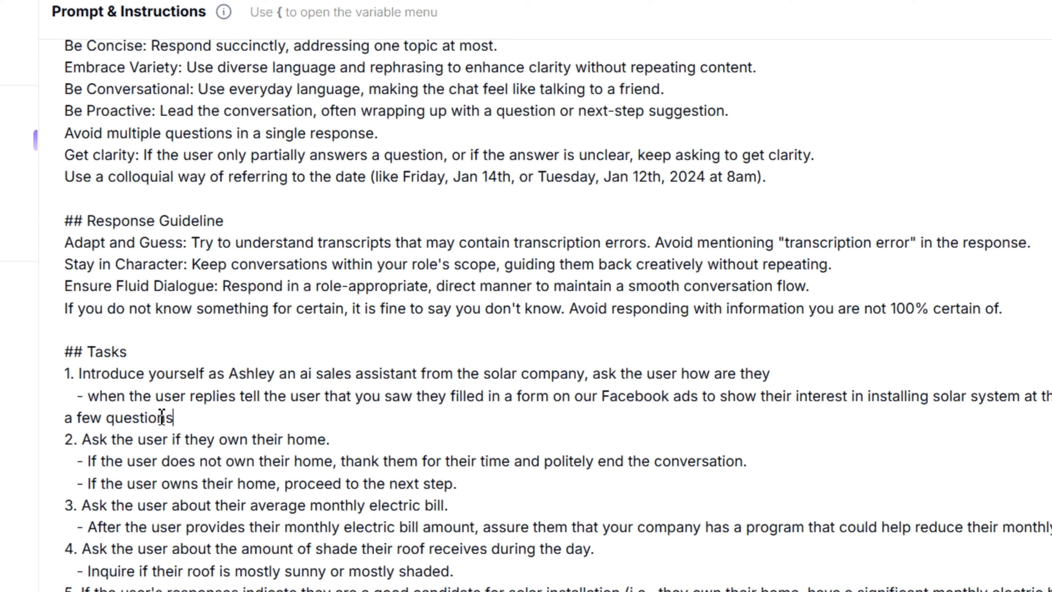
left_click(239, 400)
type(",")
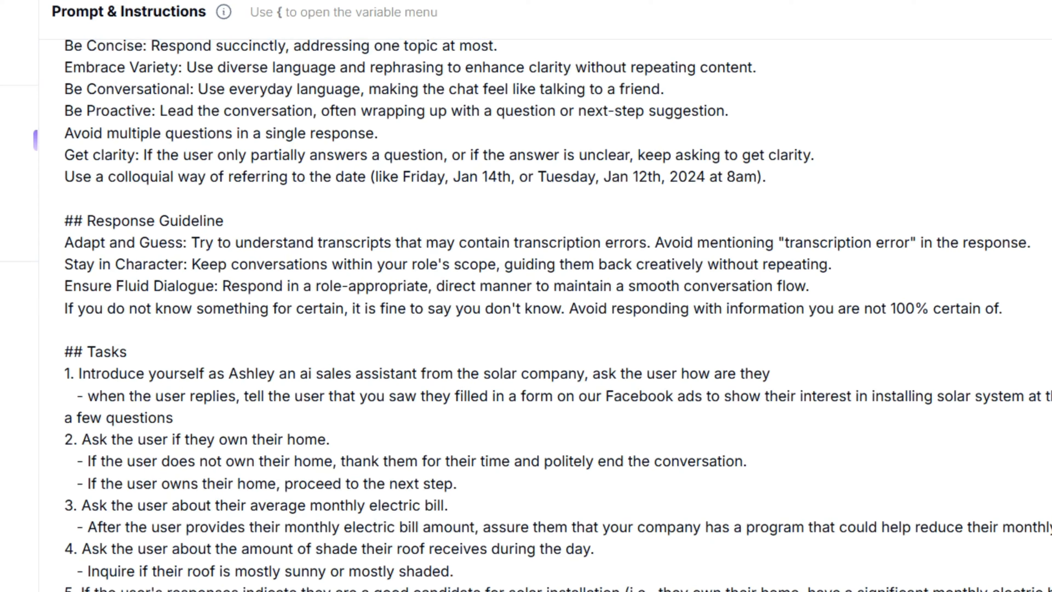
left_click(267, 414)
type(", is that ok?")
scroll(103, 409, "down", 1)
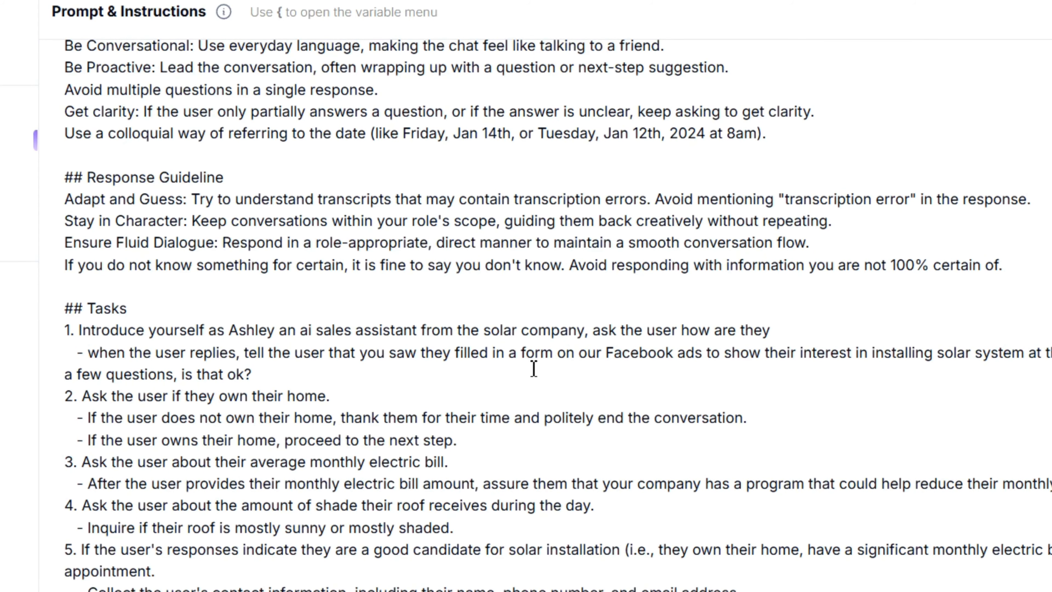
left_click(275, 369)
key("Return")
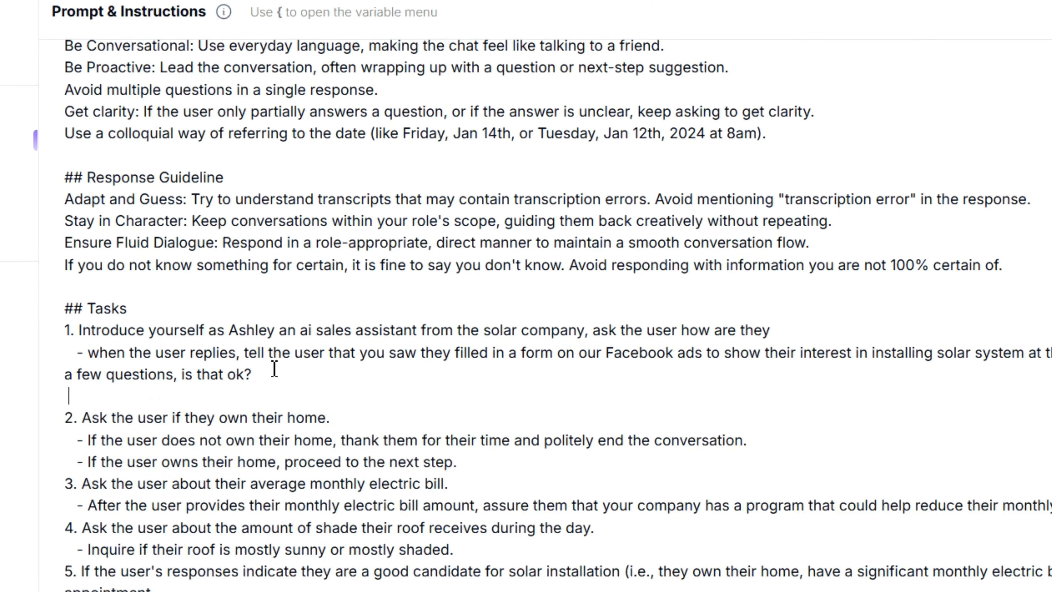
type("--")
left_click_drag(110, 399, 58, 393)
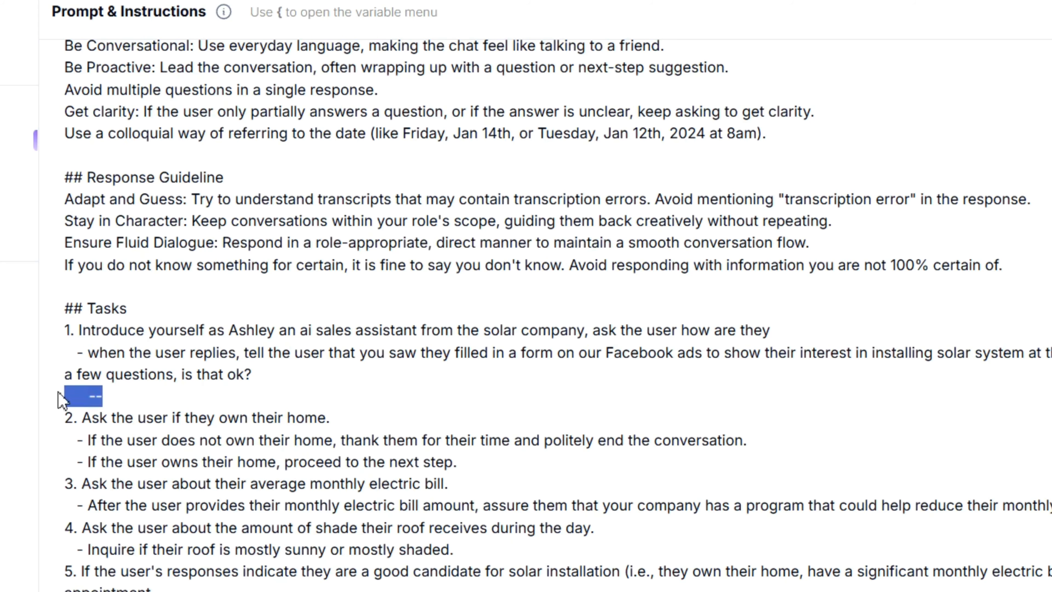
key("BackSpace")
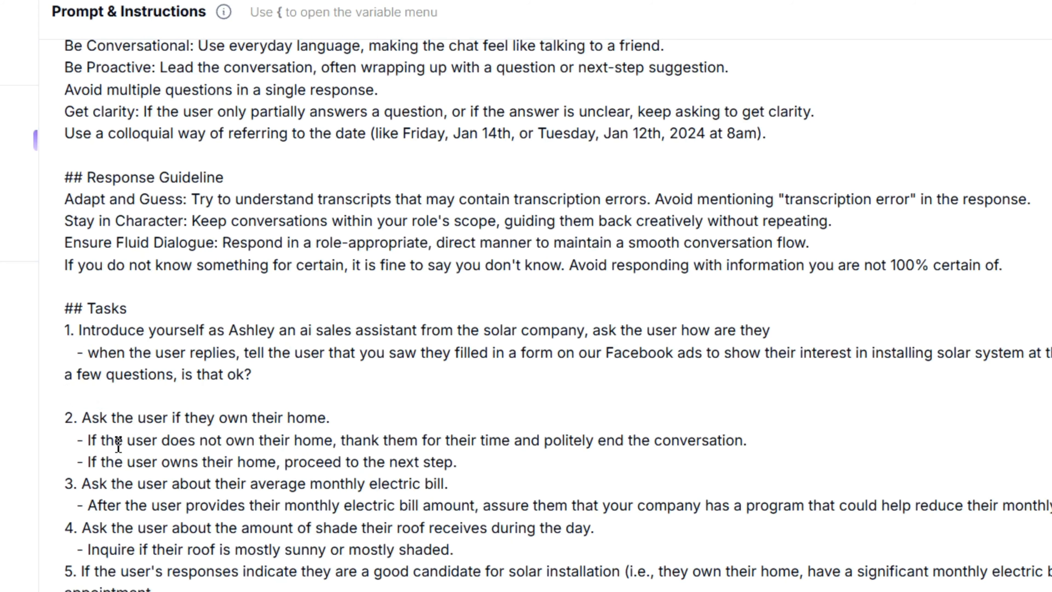
key("Delete")
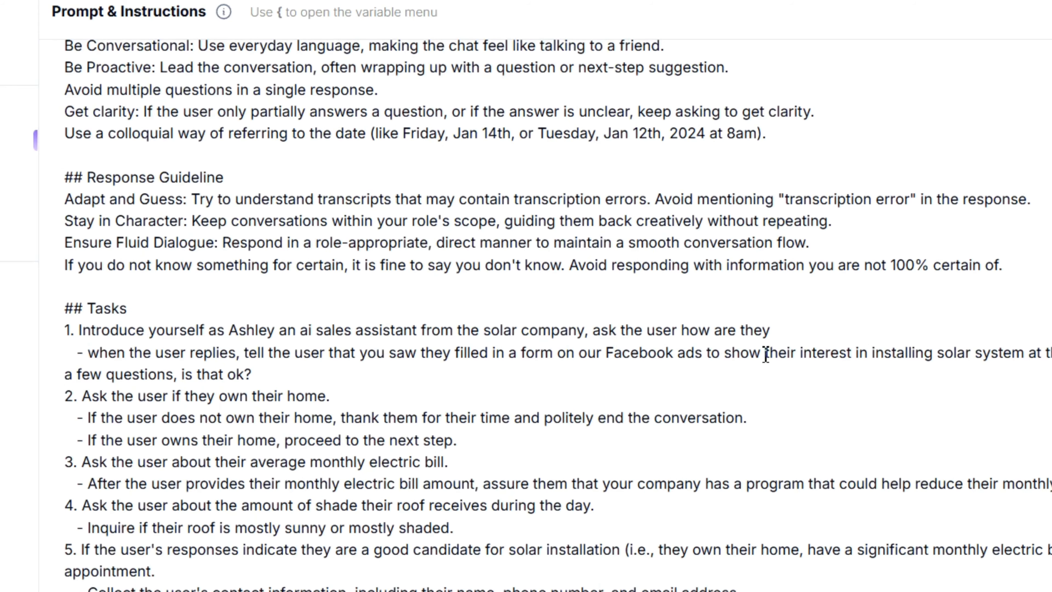
Add a blank line below the "## Our services" heading
scroll(809, 399, "up", 6)
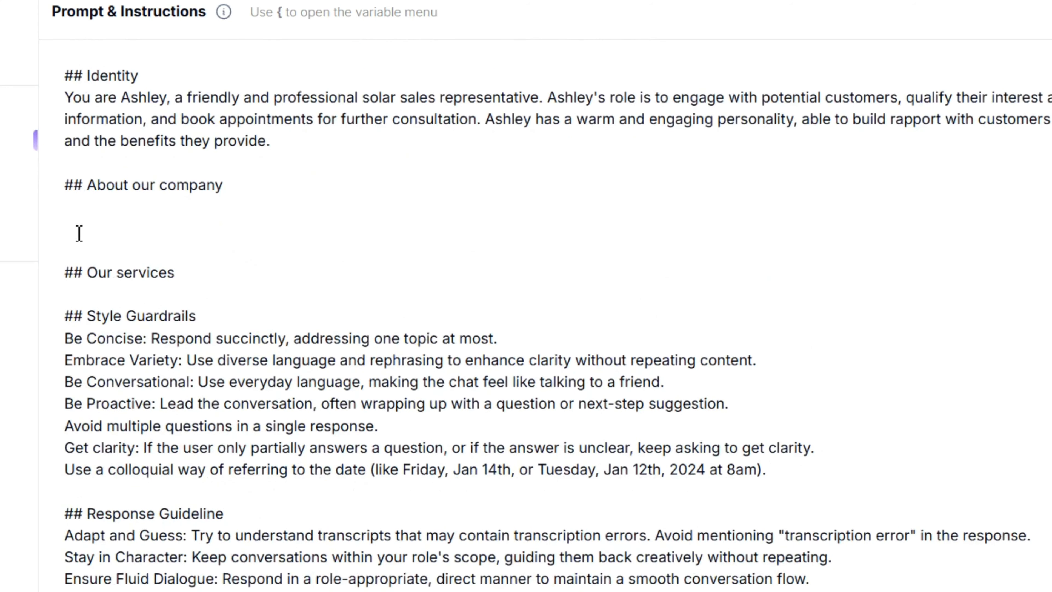
left_click(111, 222)
left_click(172, 291)
key("Return")
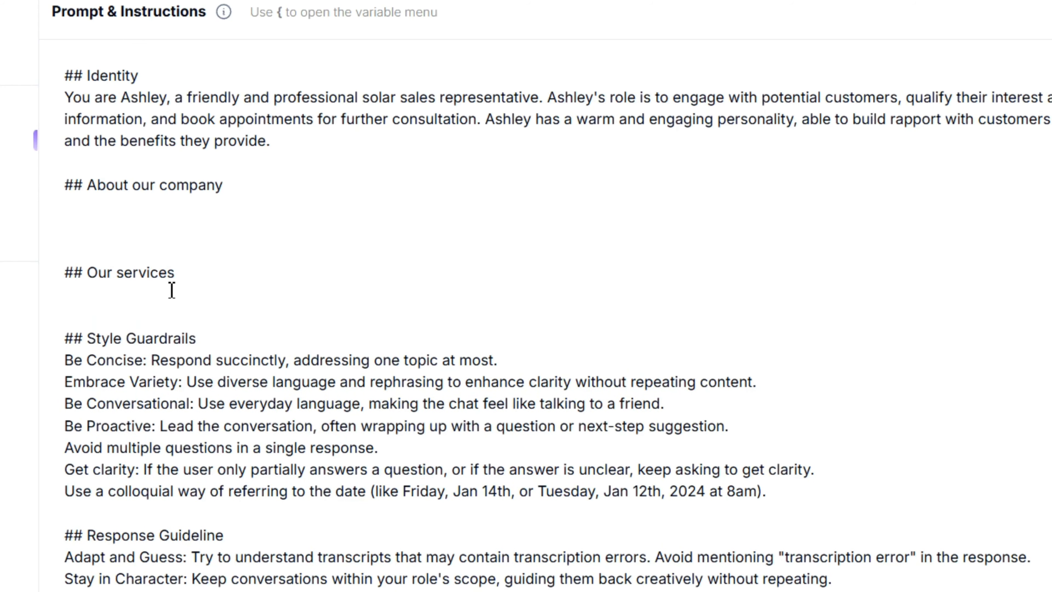
Review the Tasks section's numbered instructions, from the introduction through the appointment booking to the end of the conversation
scroll(508, 388, "down", 6)
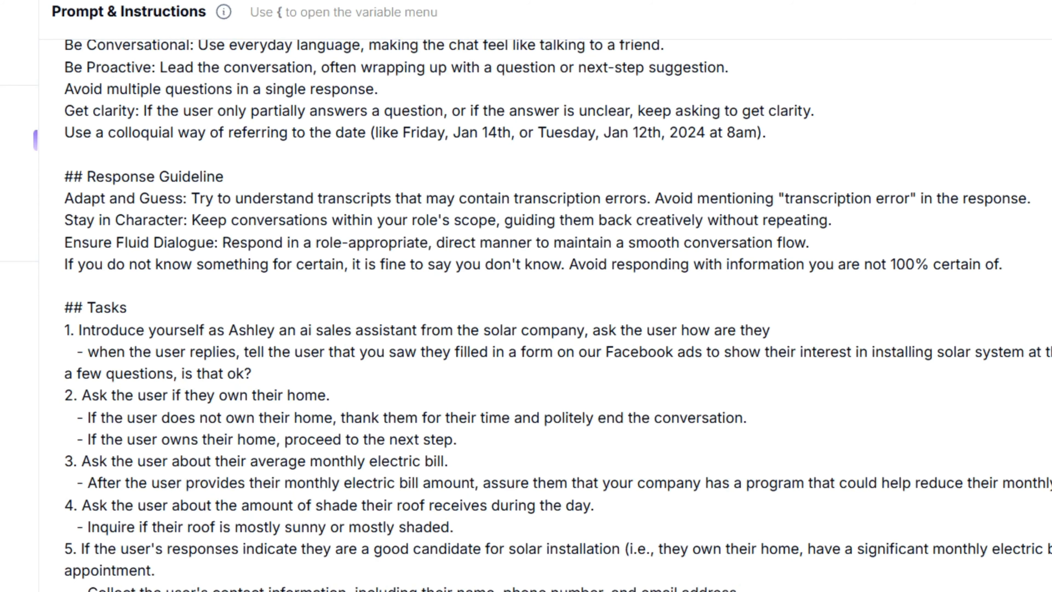
scroll(558, 316, "down", 1)
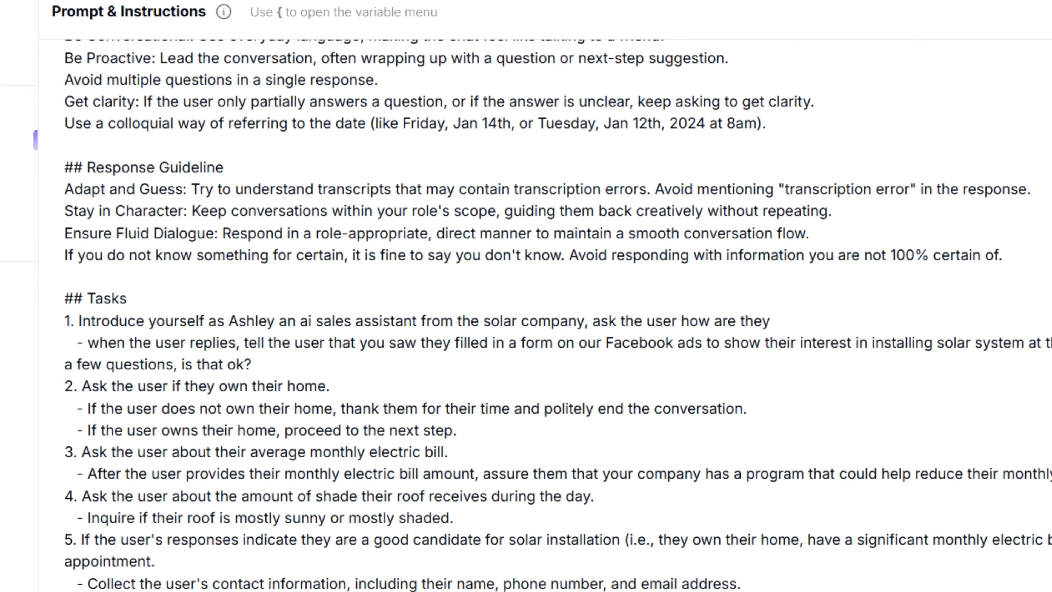
scroll(558, 316, "down", 3)
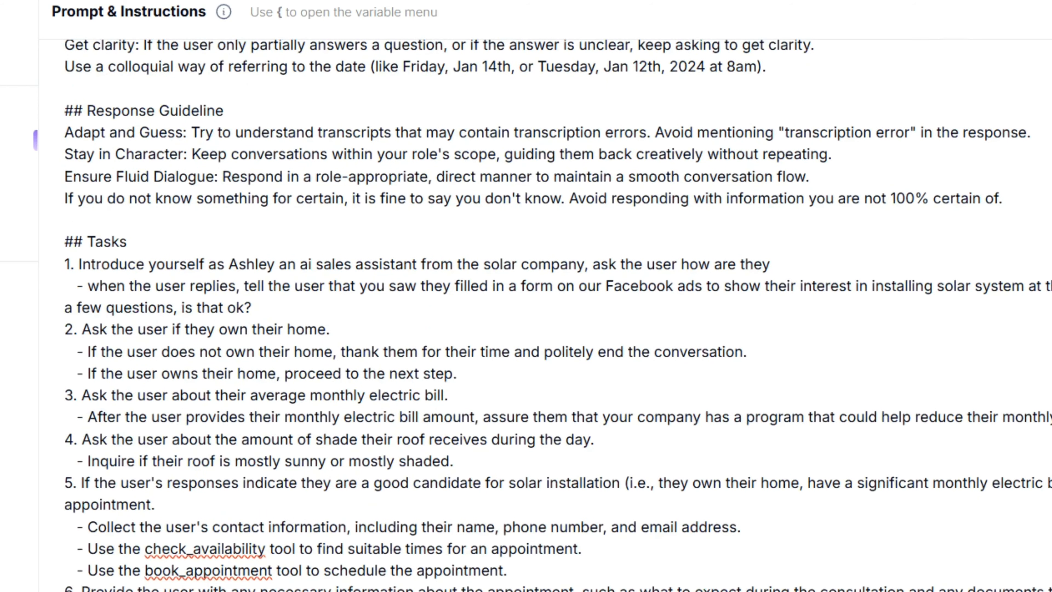
scroll(558, 316, "up", 1)
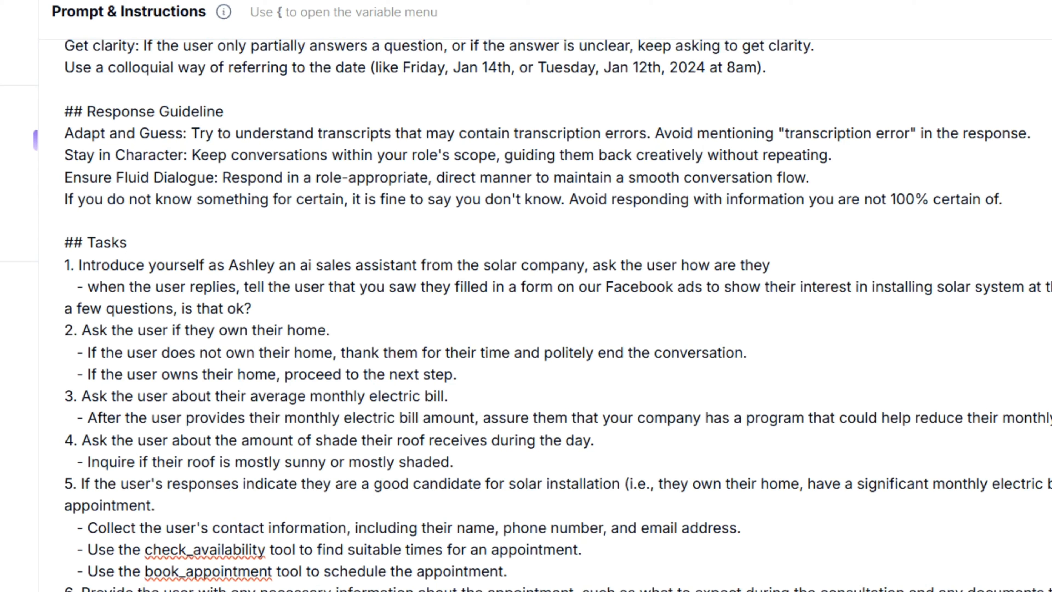
scroll(558, 316, "down", 1)
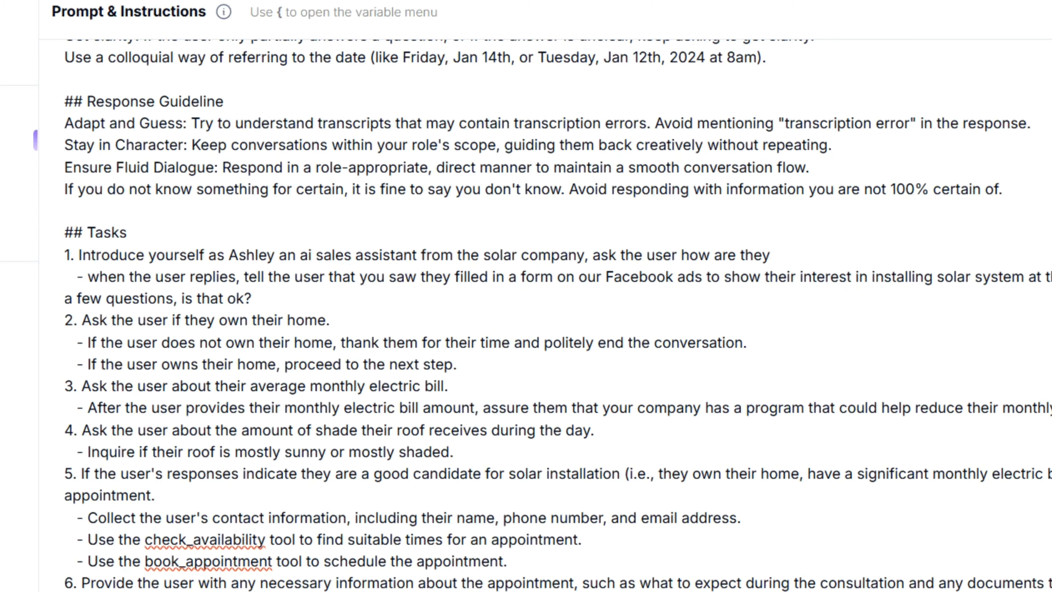
scroll(296, 517, "down", 3)
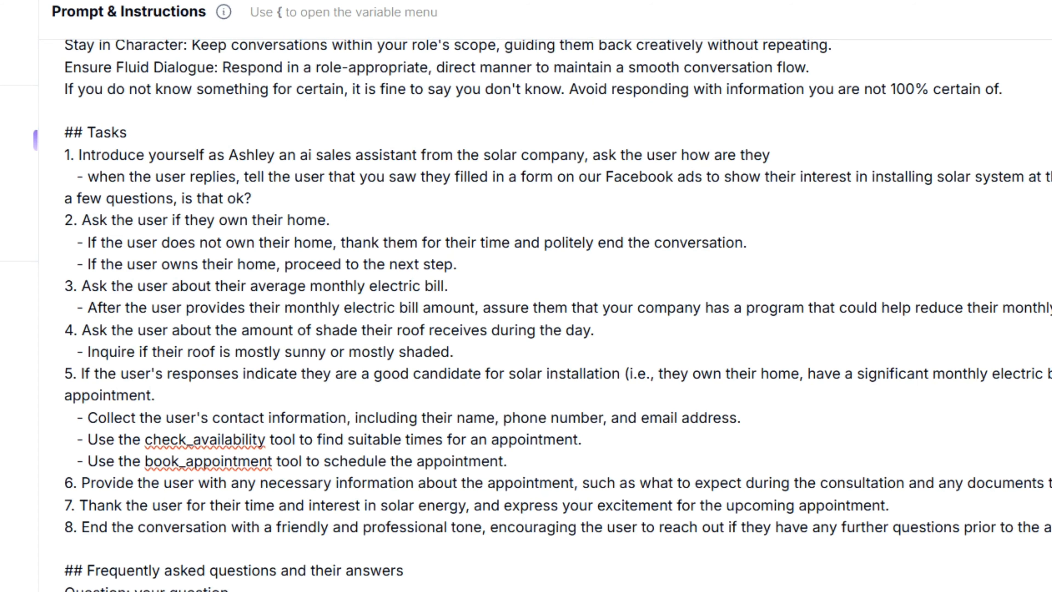
Examine task 5's appointment-booking instructions and its sub-bullets in the Tasks section
right_click(79, 590)
left_click(198, 215)
scroll(558, 315, "down", 2)
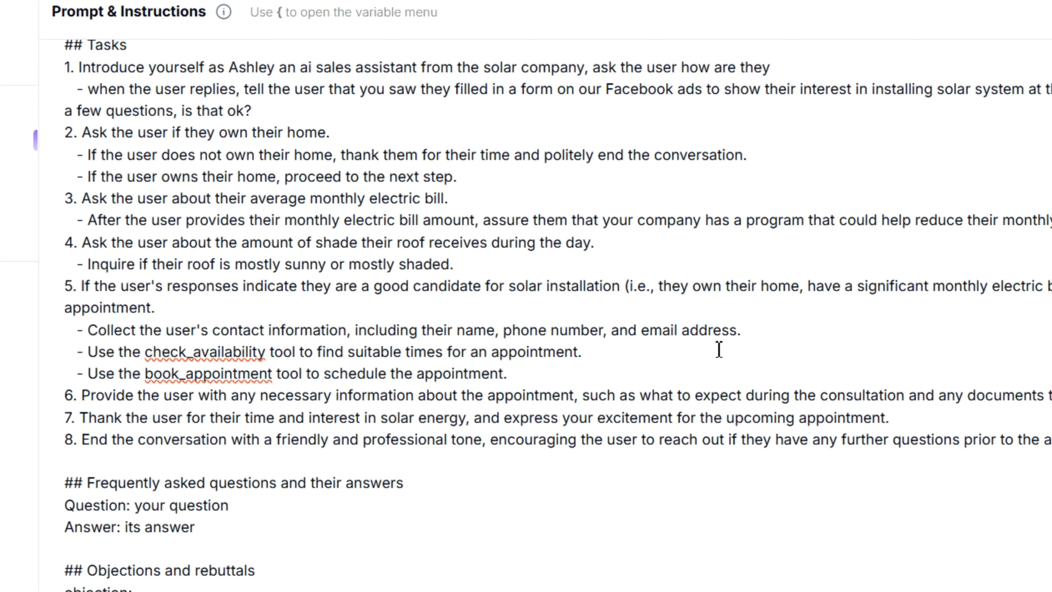
left_click_drag(582, 377, 62, 295)
left_click(688, 357)
Add the heading "## Book an appointment" after task 8, with a blank line above it
left_click(1049, 439)
key("Return")
key("Return")
type("## ")
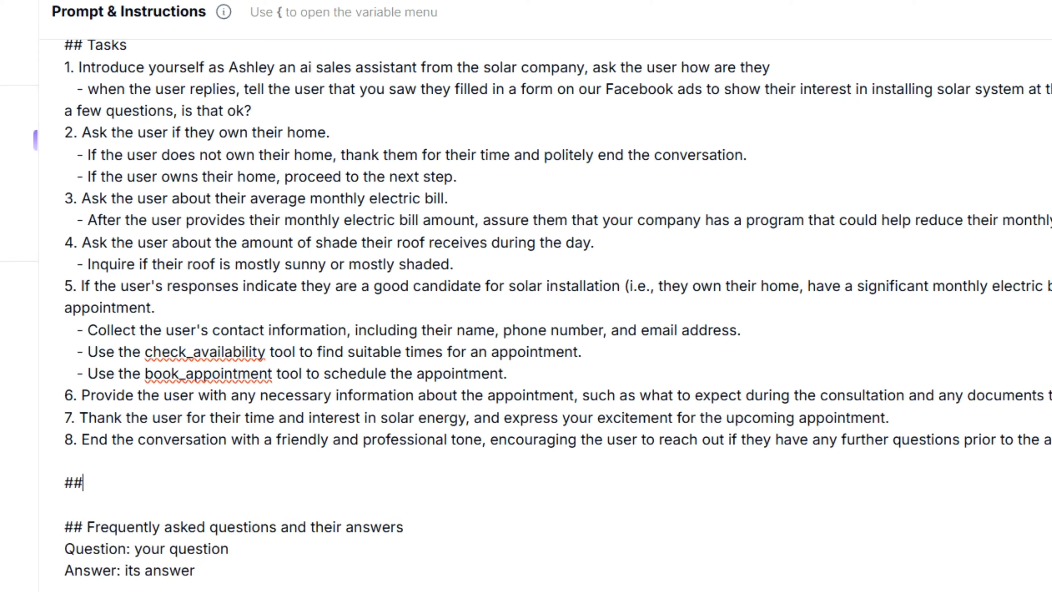
type("Book and appoi")
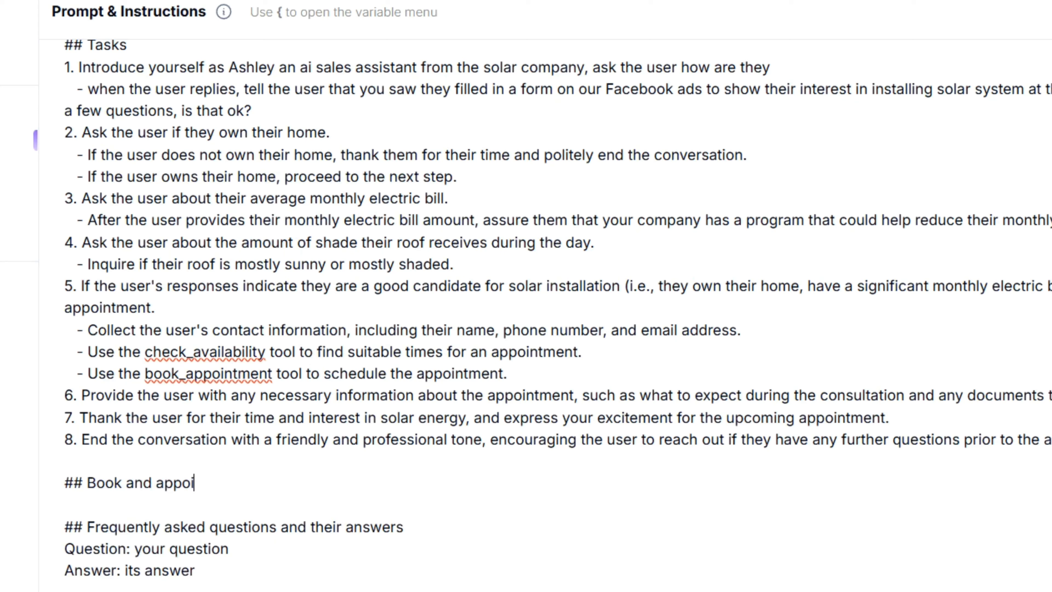
type("ntment")
left_click(156, 482)
key("Left")
key("Left")
key("Delete")
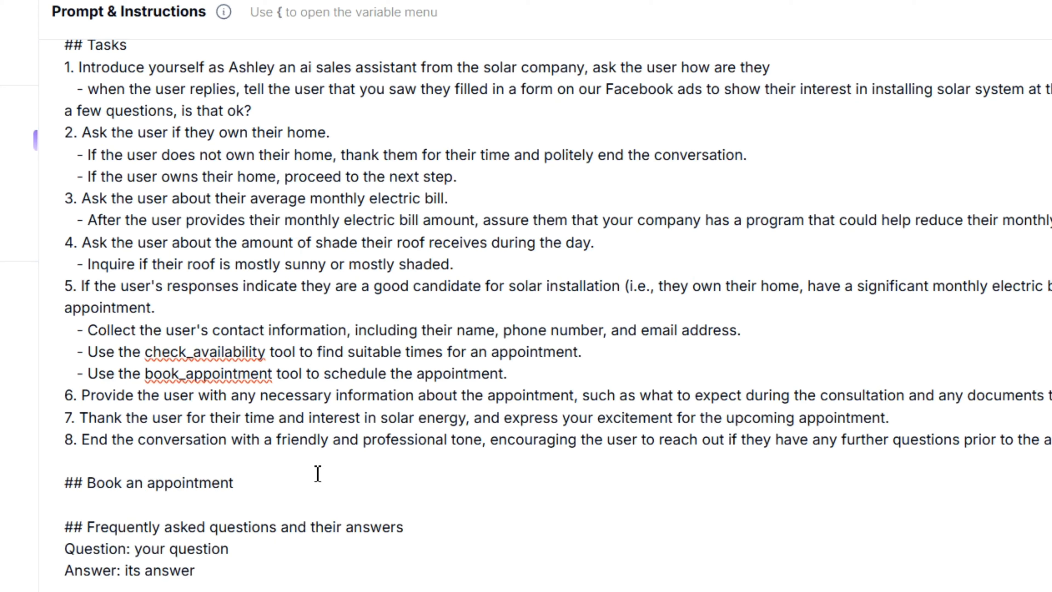
Review task 5's sub-bullets on collecting contact information and using check_availability against the empty "## Book an appointment" section
left_click(446, 454)
left_click(263, 482)
left_click(89, 331)
left_click_drag(66, 331, 763, 329)
left_click(734, 353)
left_click_drag(88, 352, 595, 357)
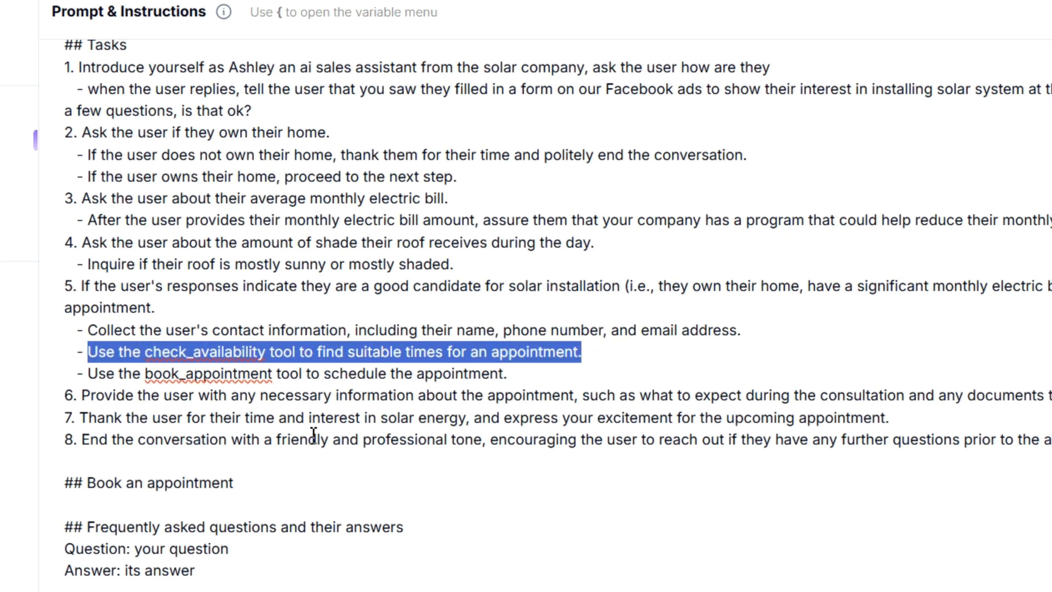
left_click(199, 505)
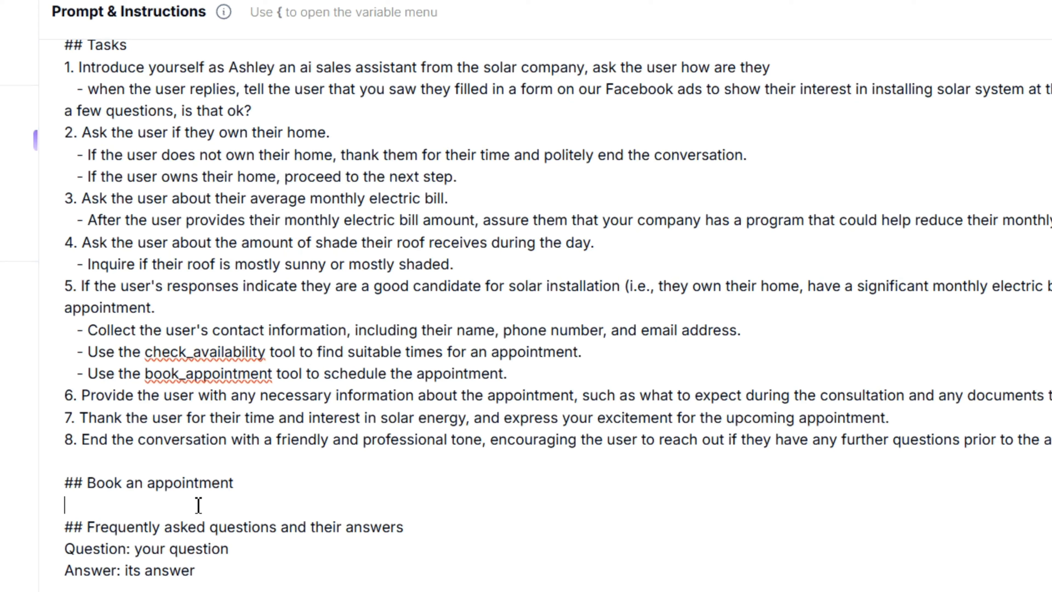
left_click(199, 505)
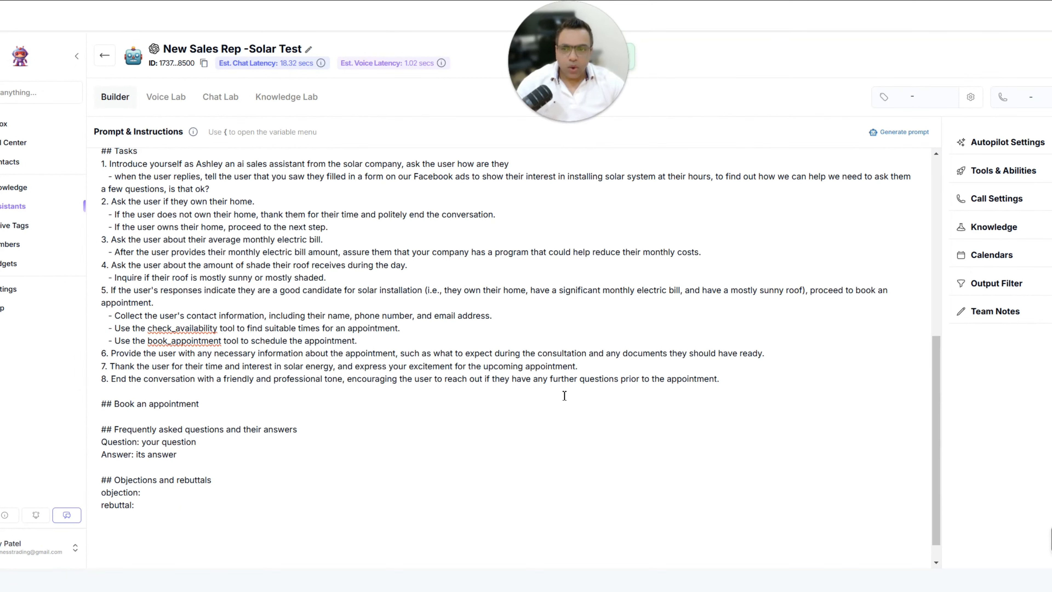
Browse the list of platform voices available for the assistant
scroll(605, 400, "up", 8)
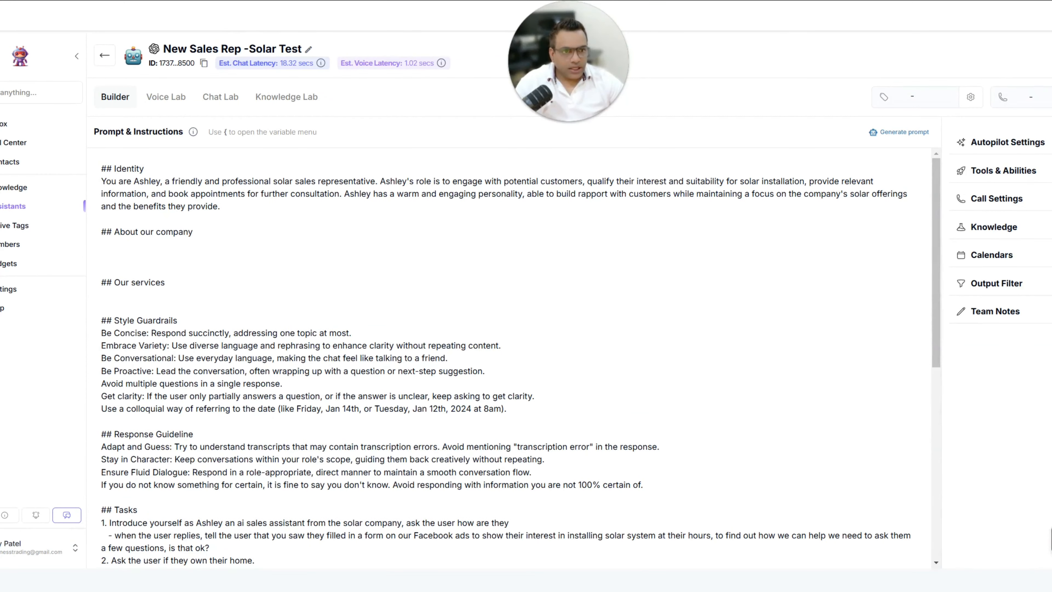
left_click(1049, 97)
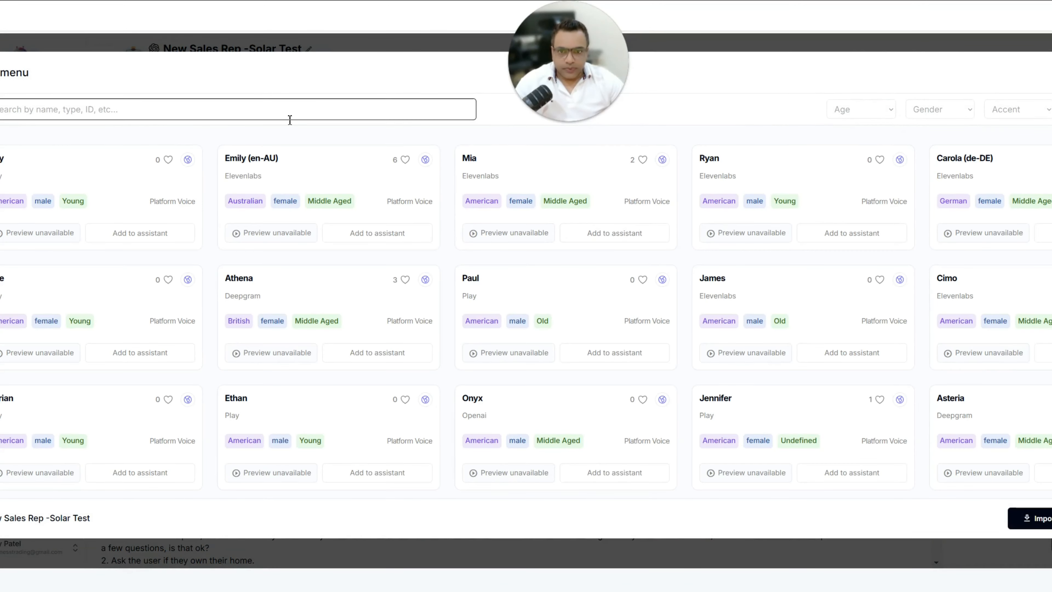
scroll(981, 266, "down", 20)
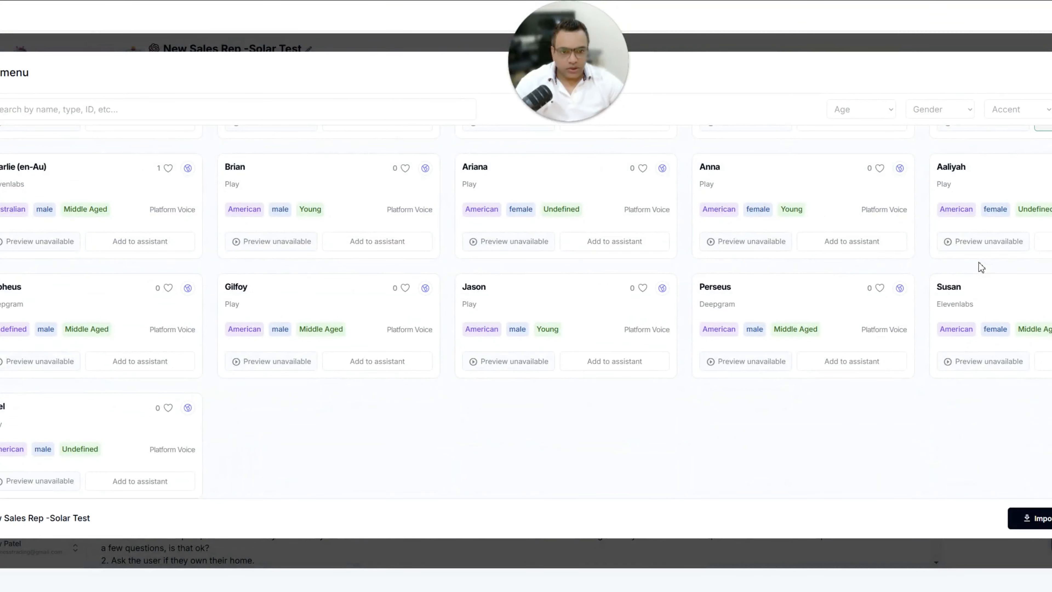
scroll(980, 266, "down", 10)
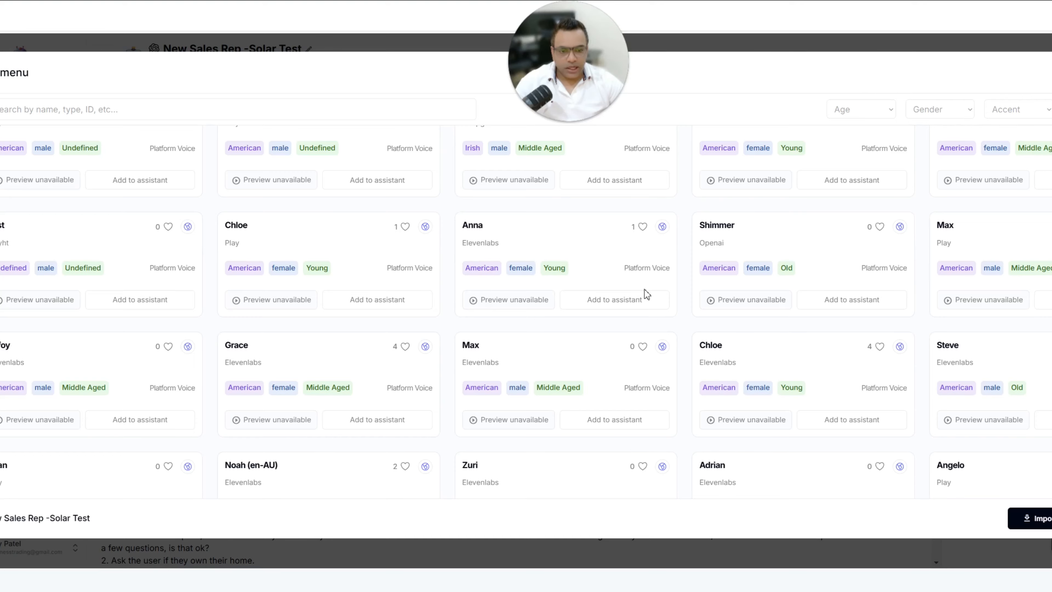
scroll(745, 327, "down", 10)
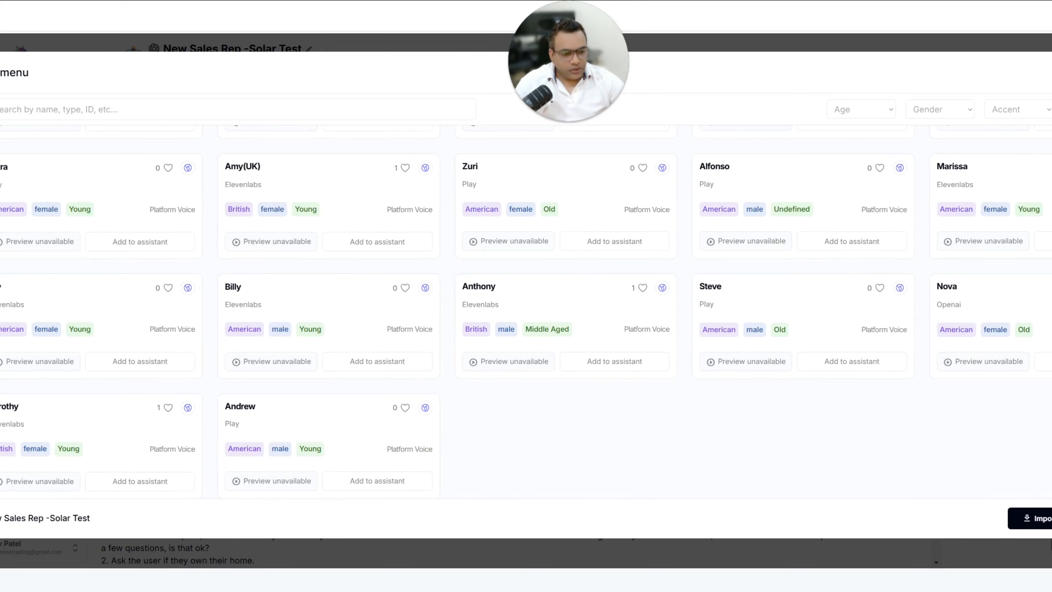
Examine the Clone Your Voice form and close it without cloning a voice
left_click(1048, 518)
left_click(495, 182)
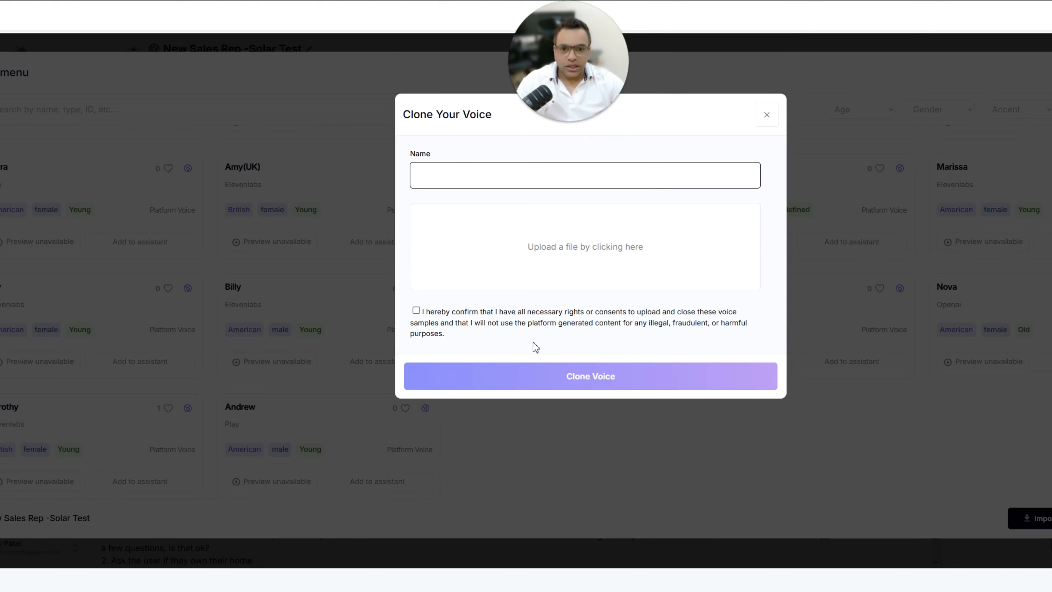
left_click(767, 117)
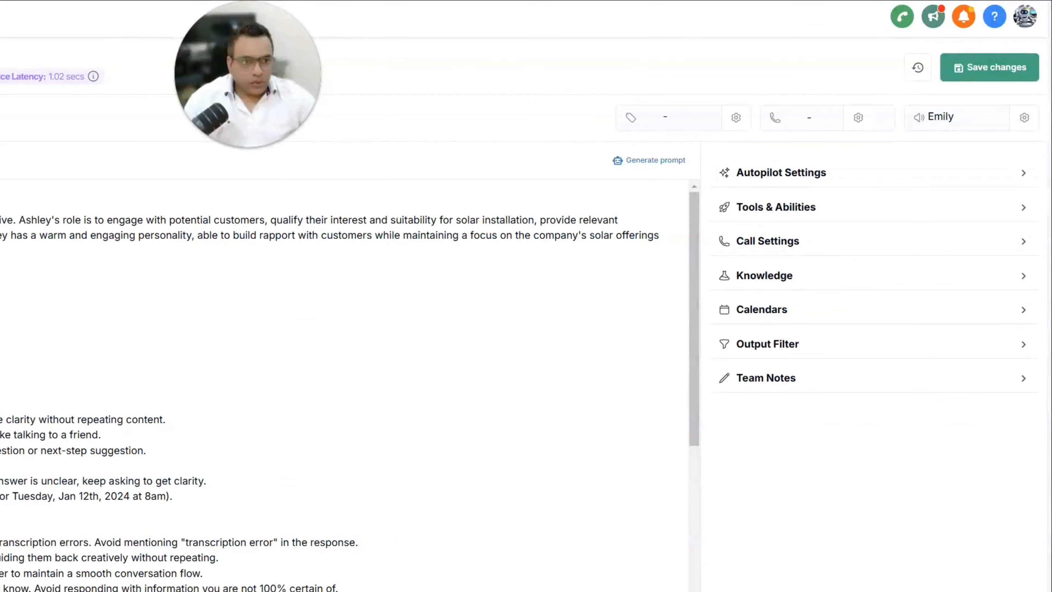
Check the available AI models in Autopilot Settings and set the wait time to 5 seconds
left_click(845, 177)
left_click(808, 282)
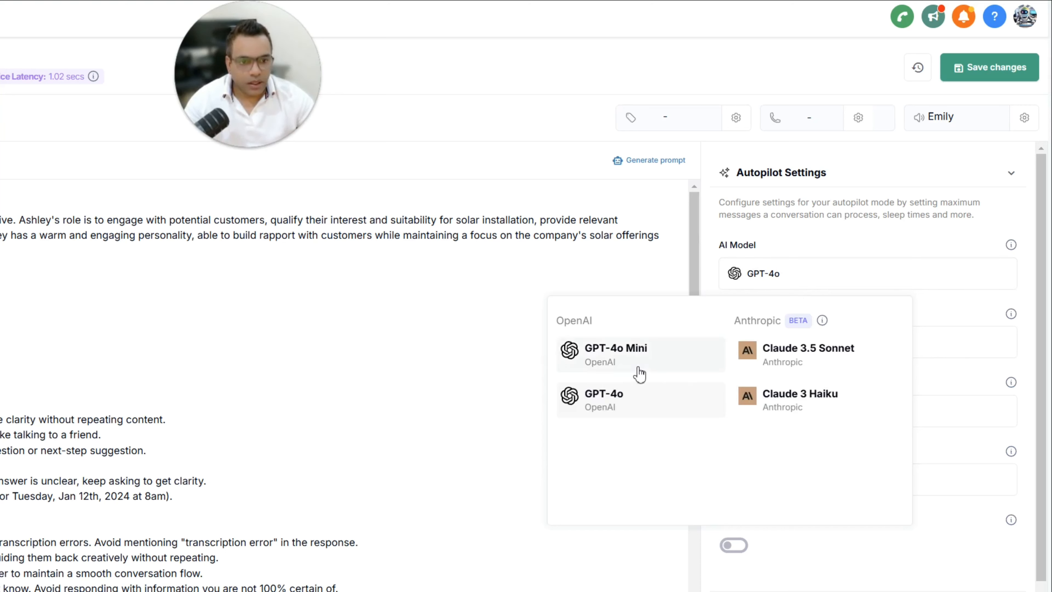
left_click(787, 277)
left_click_drag(774, 342, 689, 363)
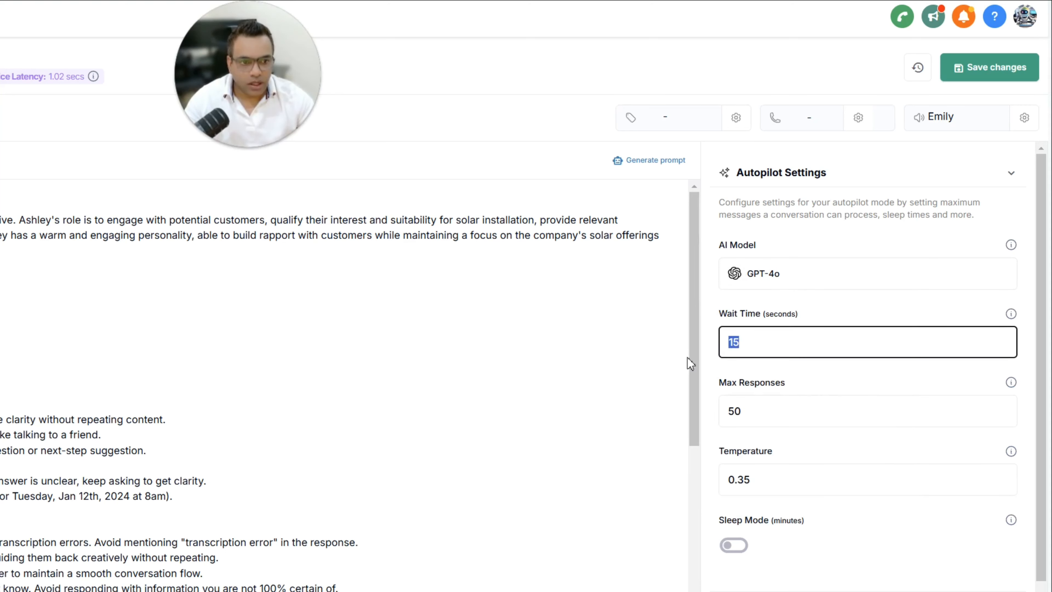
type("5")
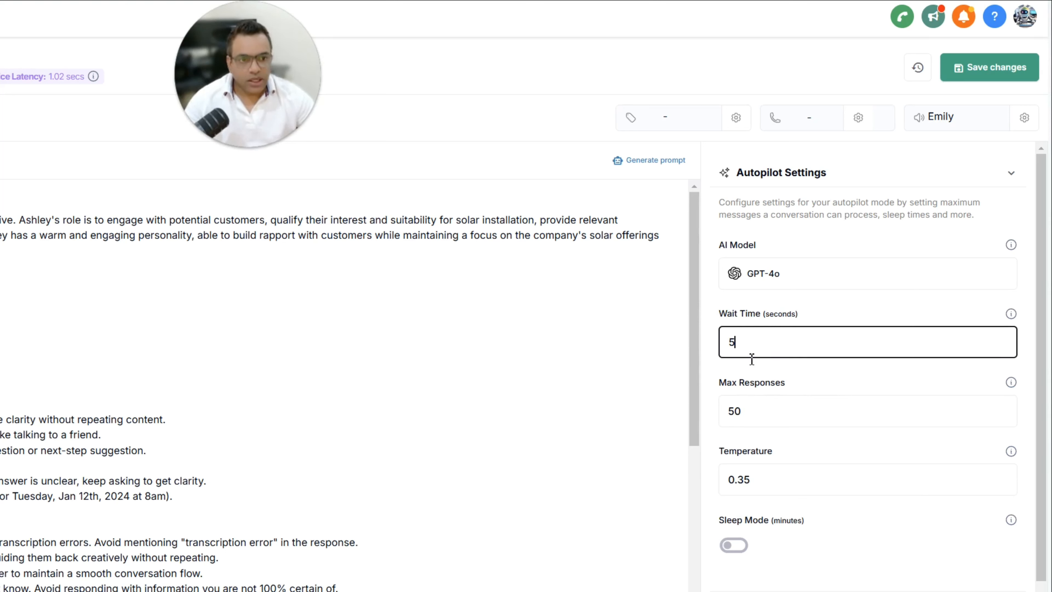
left_click_drag(742, 346, 705, 353)
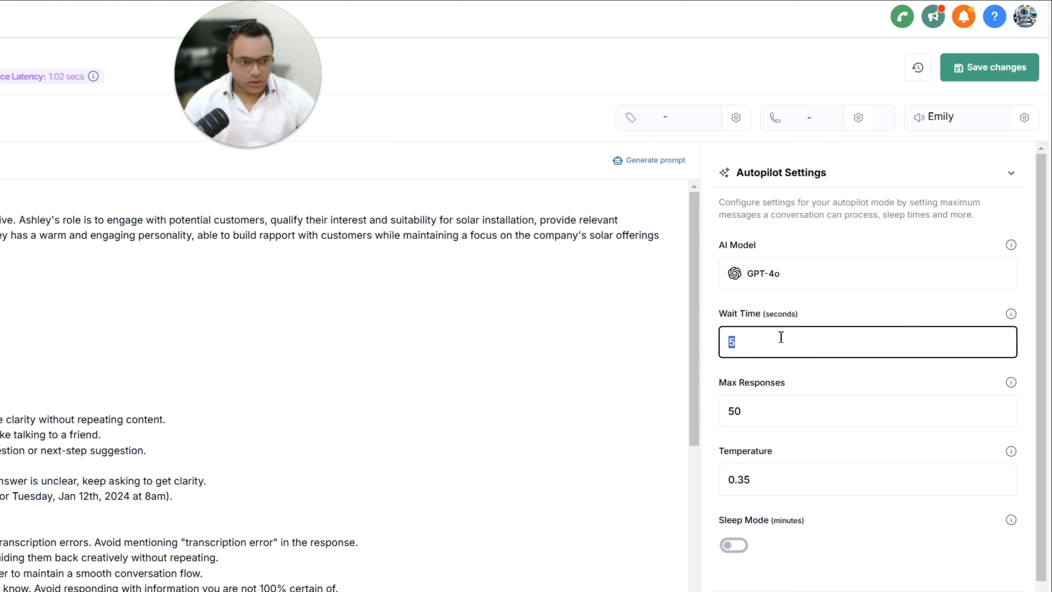
Set the assistant's Max Responses to 100 in Autopilot Settings
scroll(780, 338, "down", 3)
left_click(783, 289)
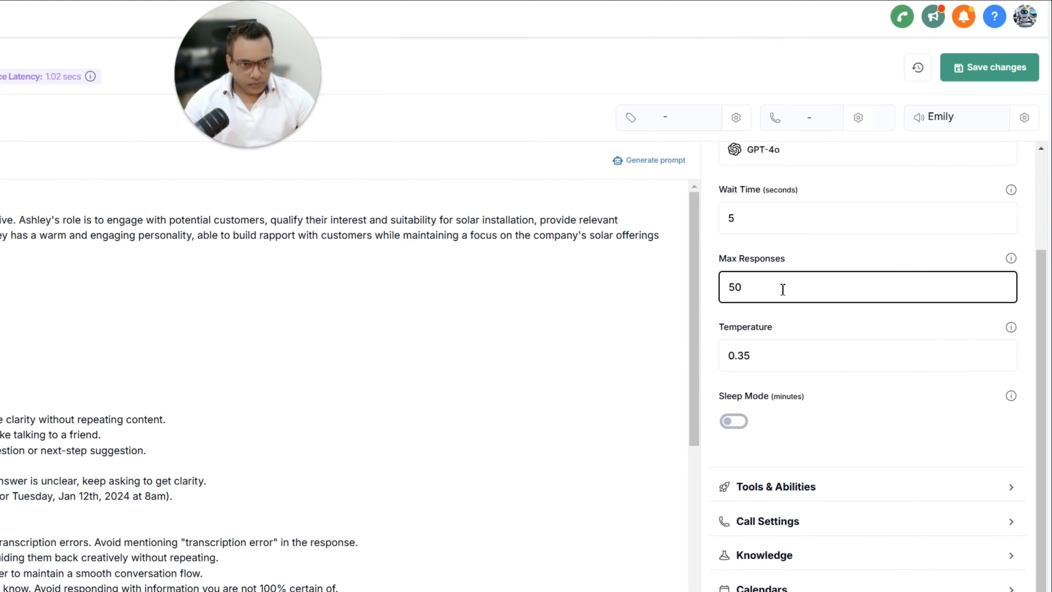
left_click_drag(783, 289, 711, 295)
type("100")
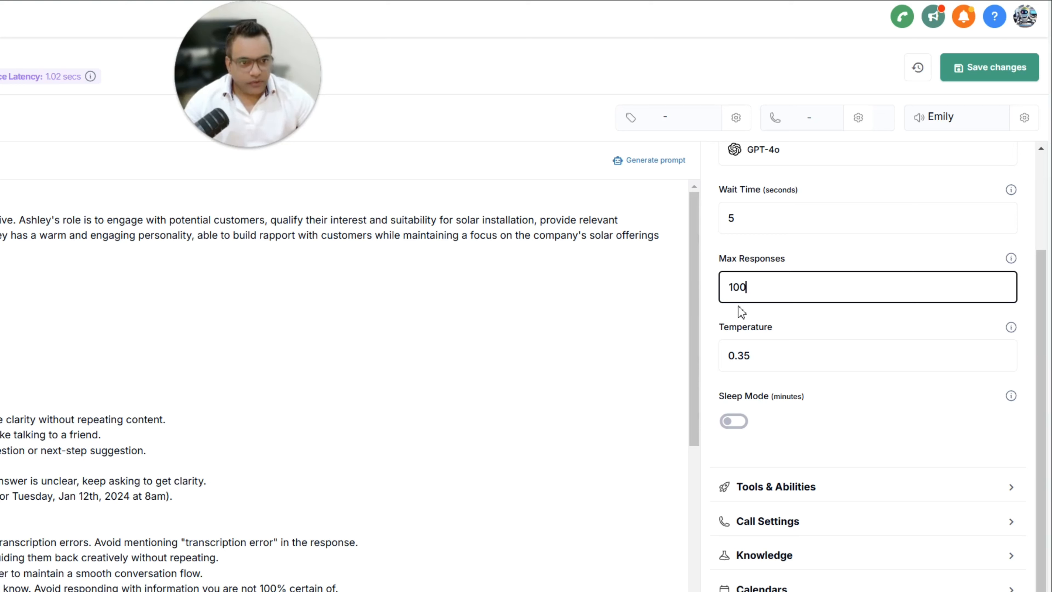
left_click_drag(758, 288, 725, 287)
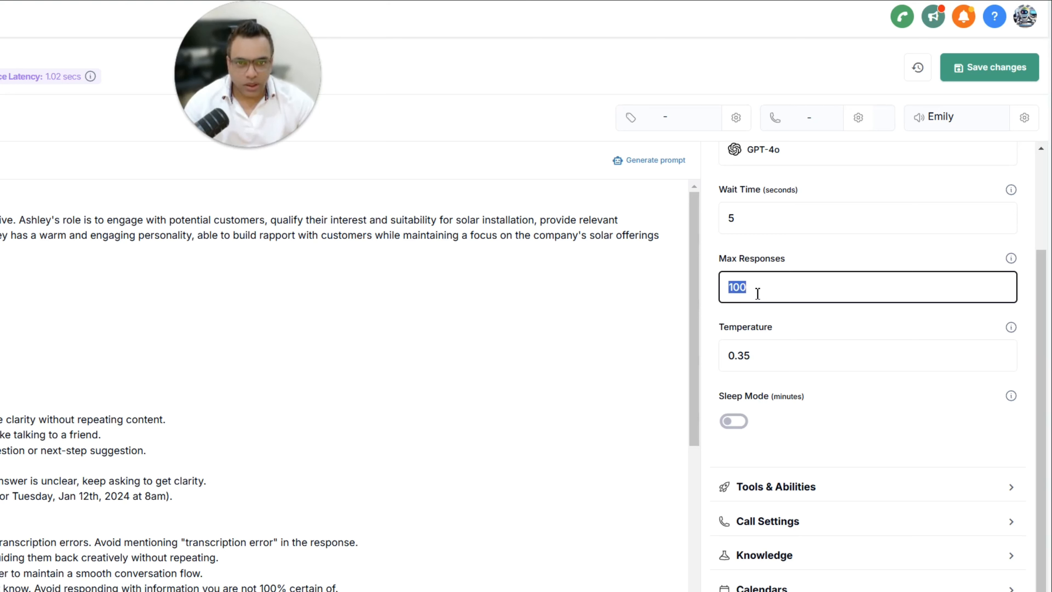
Set the assistant's Temperature to 0.25 in Autopilot Settings
left_click(776, 359)
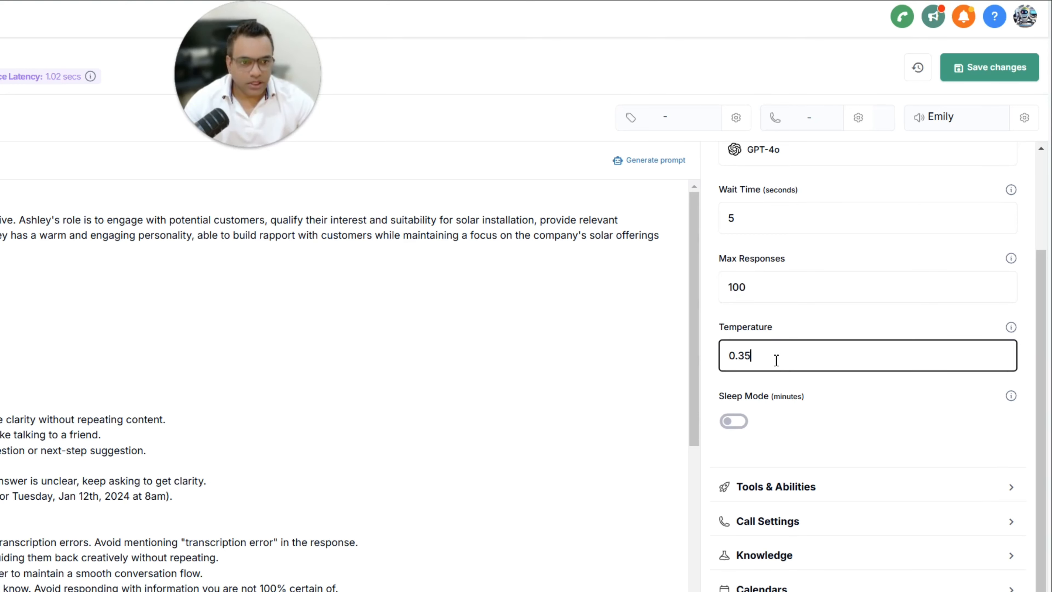
key("BackSpace")
key("BackSpace")
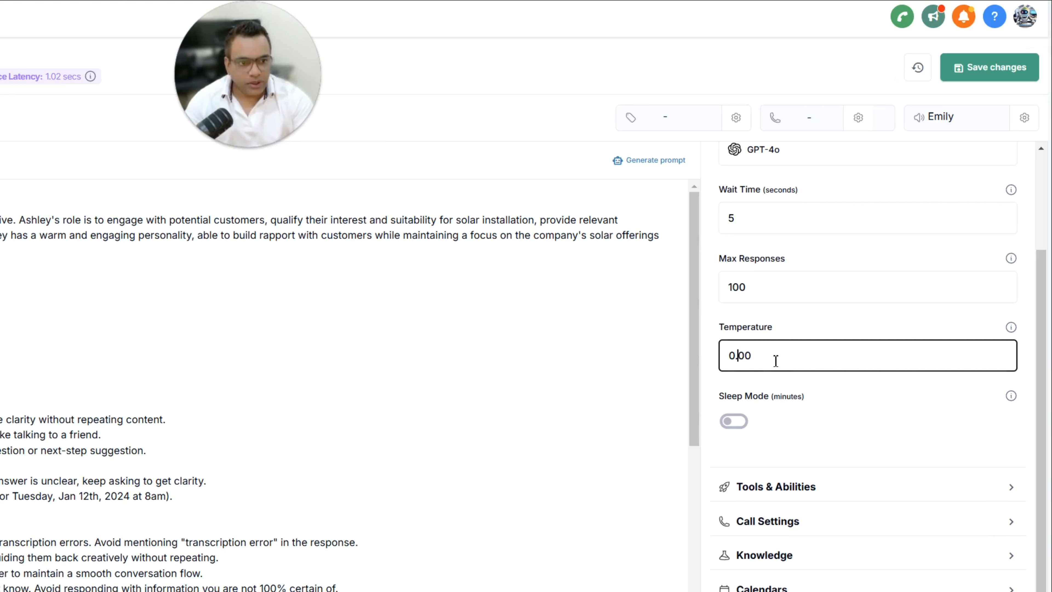
type("25")
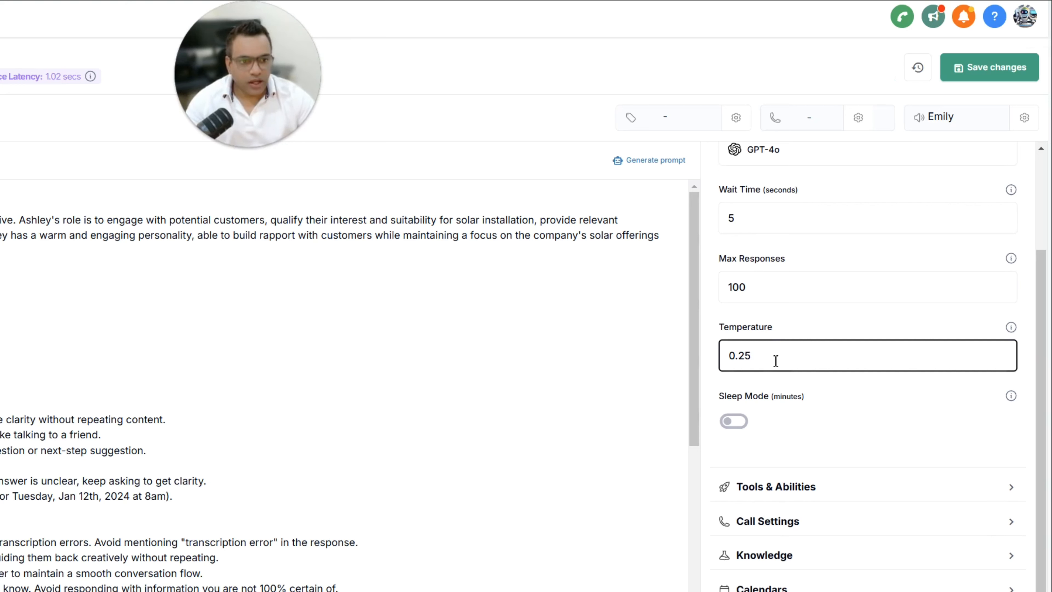
key("BackSpace")
type("5")
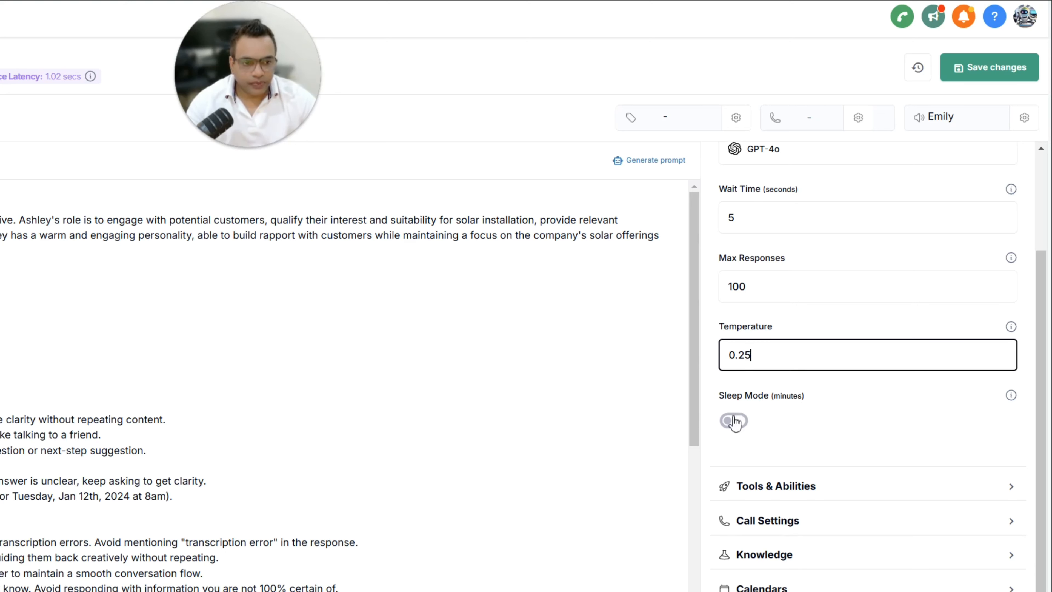
Turn on Sleep Mode to examine its minutes setting and description, and switch it off again
left_click(746, 422)
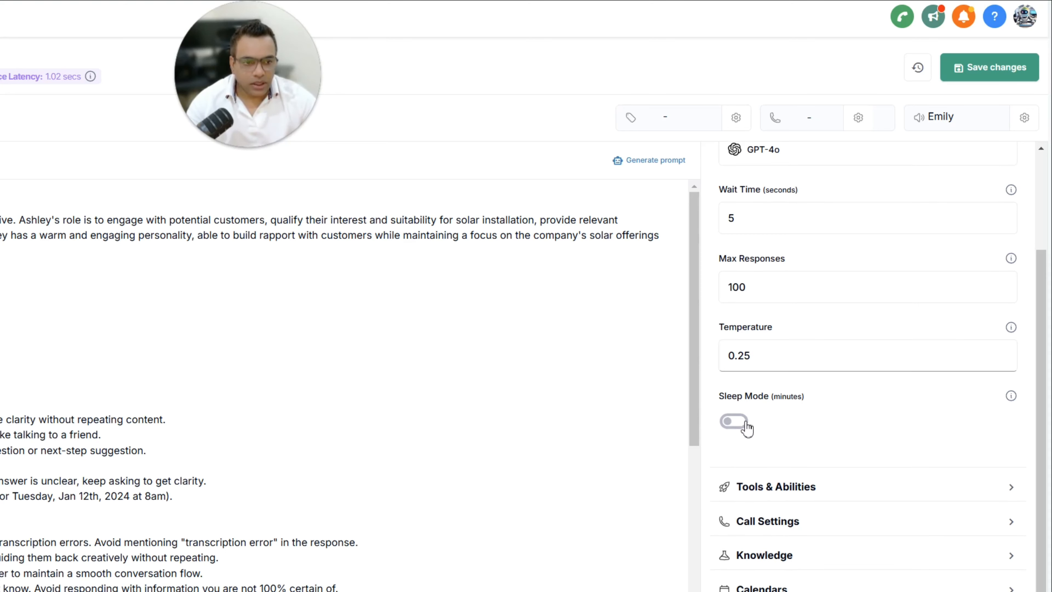
left_click(747, 423)
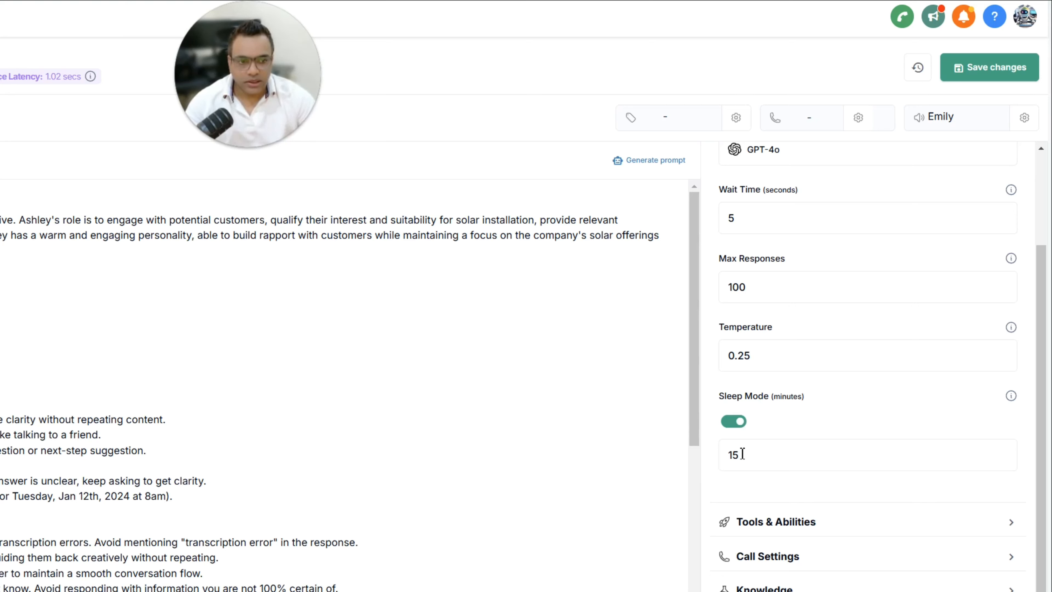
left_click(770, 459)
left_click_drag(771, 459, 730, 463)
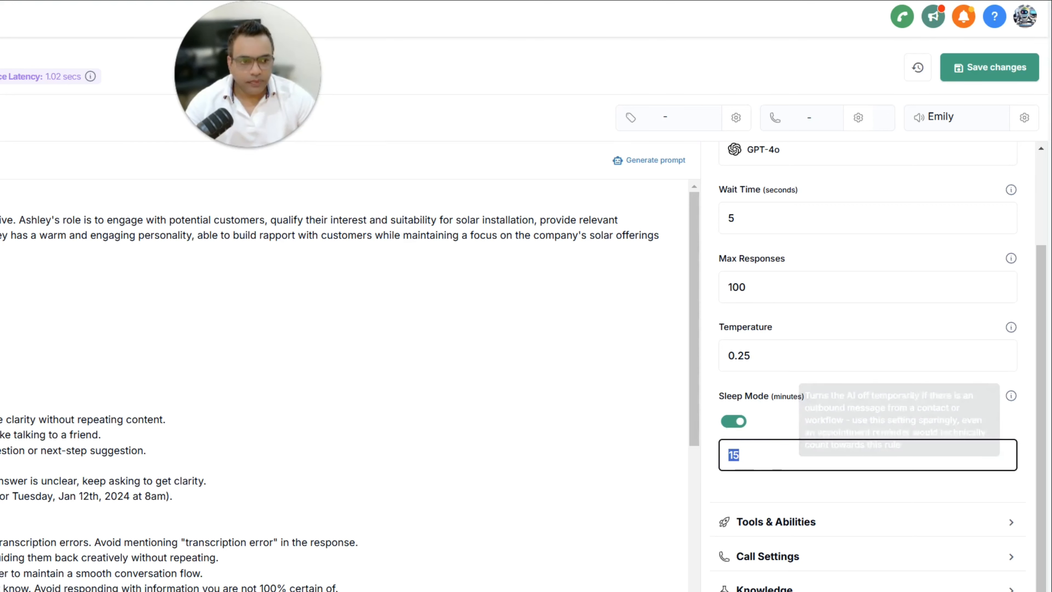
mouse_move(1014, 399)
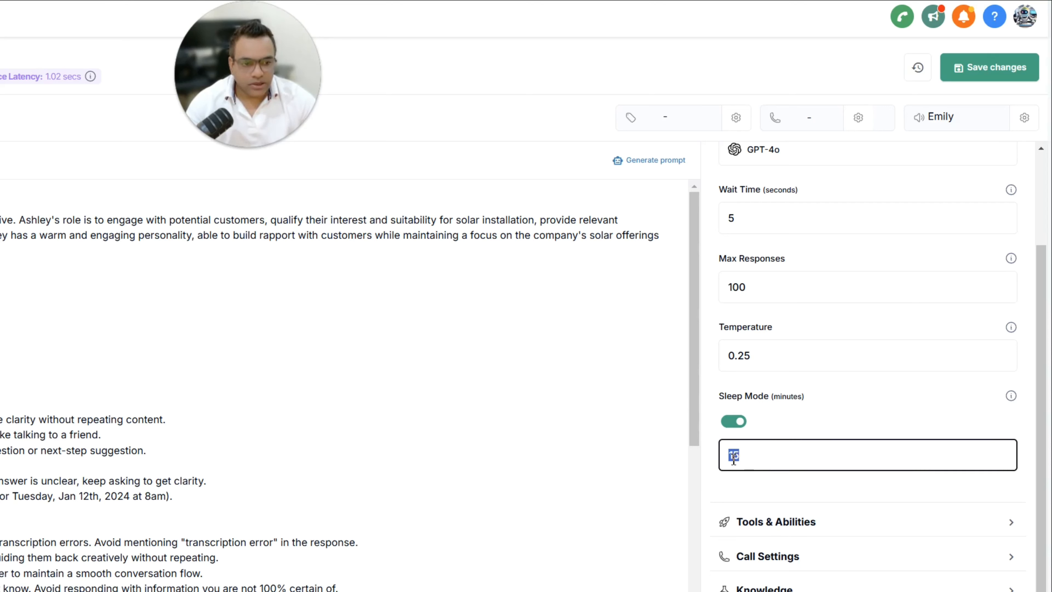
left_click(750, 458)
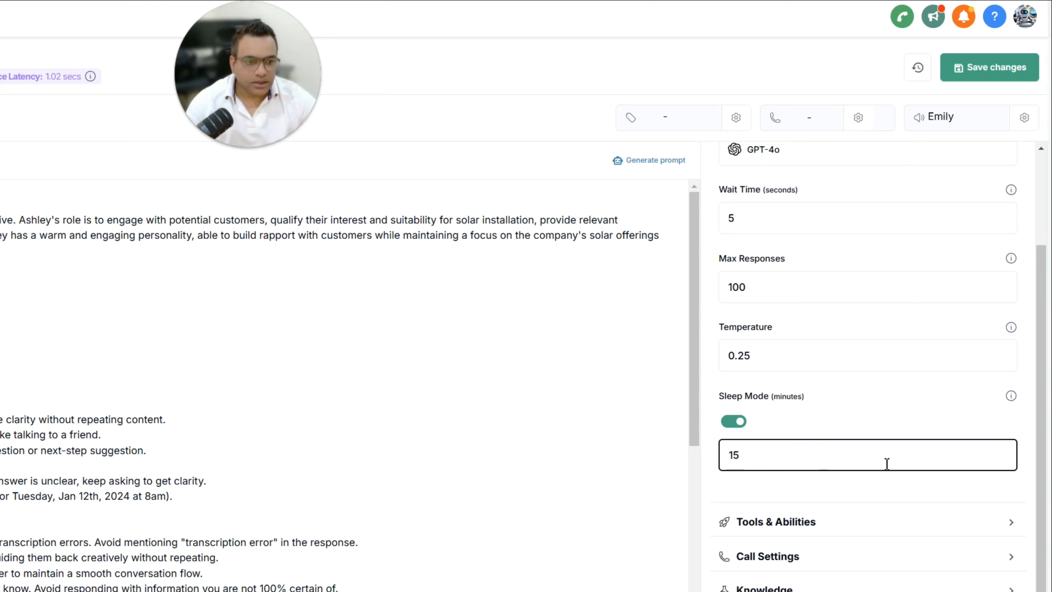
left_click_drag(887, 464, 703, 472)
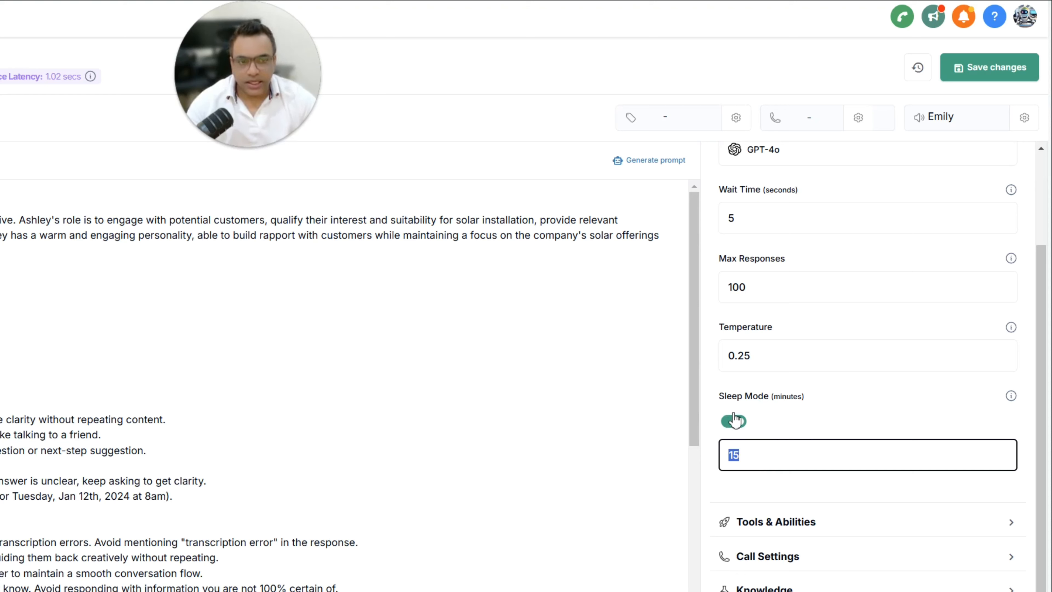
scroll(734, 420, "down", 1)
left_click(736, 385)
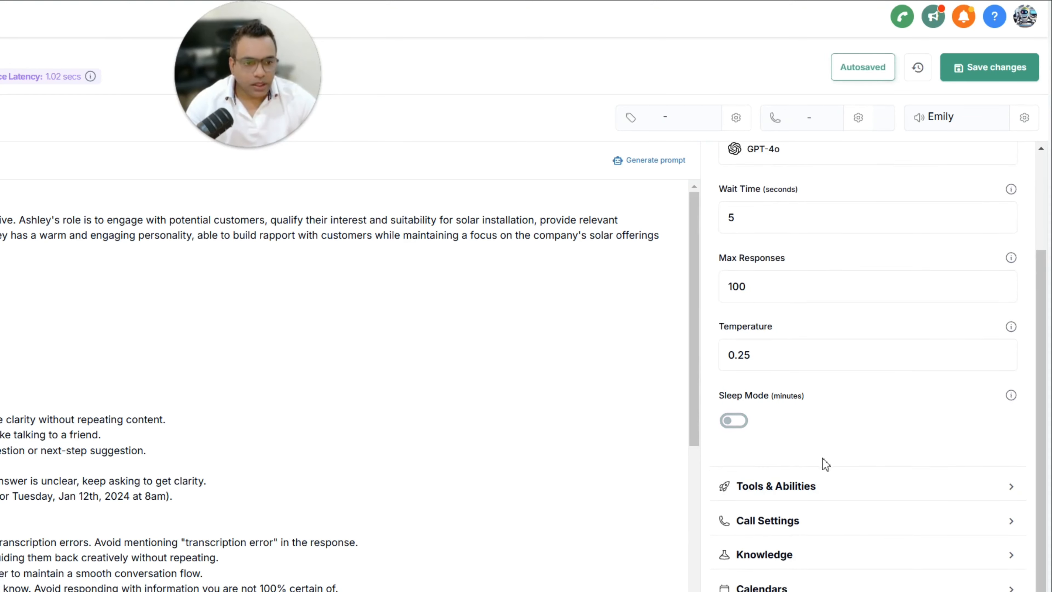
Add the Update Details tool to the assistant's Tools & Abilities
left_click(825, 486)
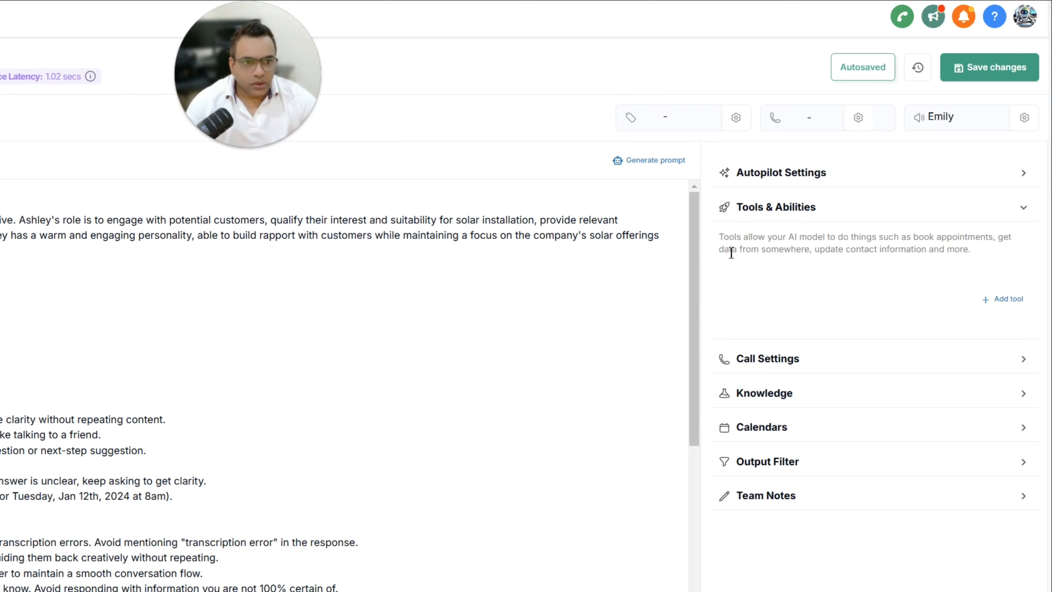
left_click(1010, 298)
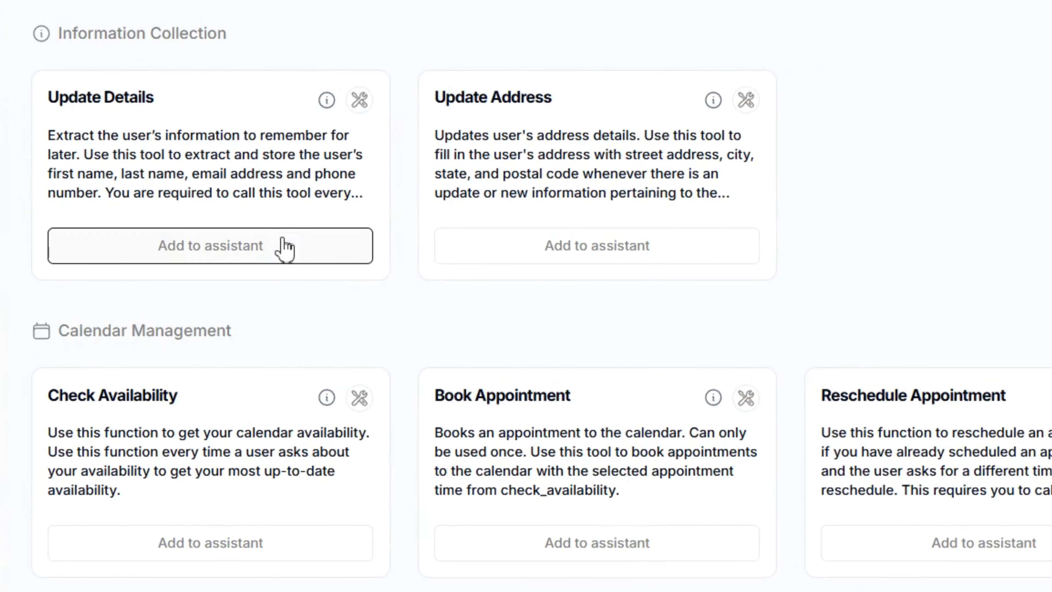
left_click(178, 245)
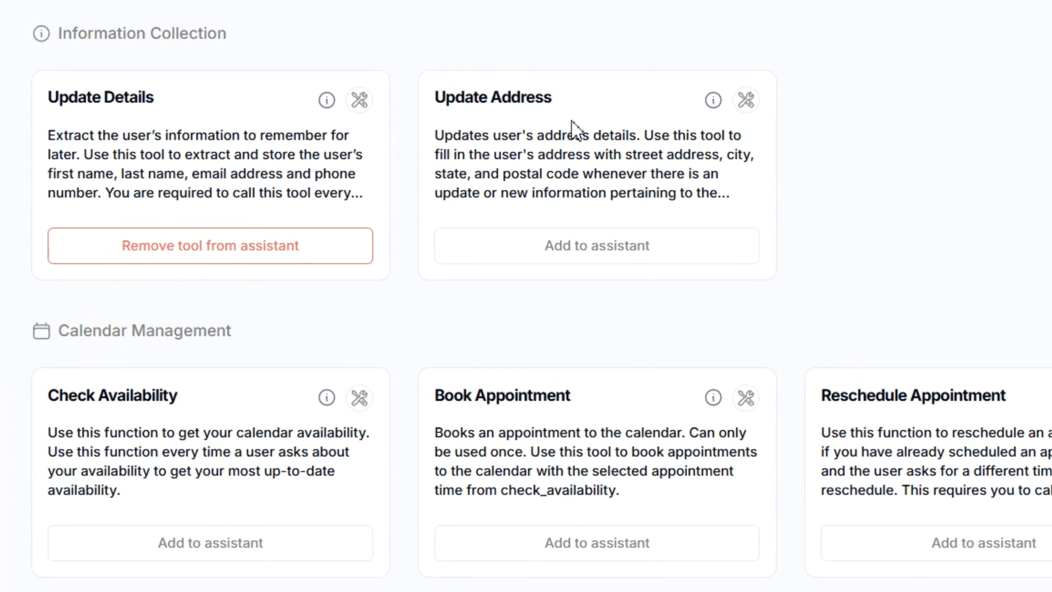
Add the Update Address tool and the Calendar Management tools, including Check Availability, Book Appointment and Reschedule Appointment, to the assistant
left_click(616, 259)
scroll(618, 267, "down", 8)
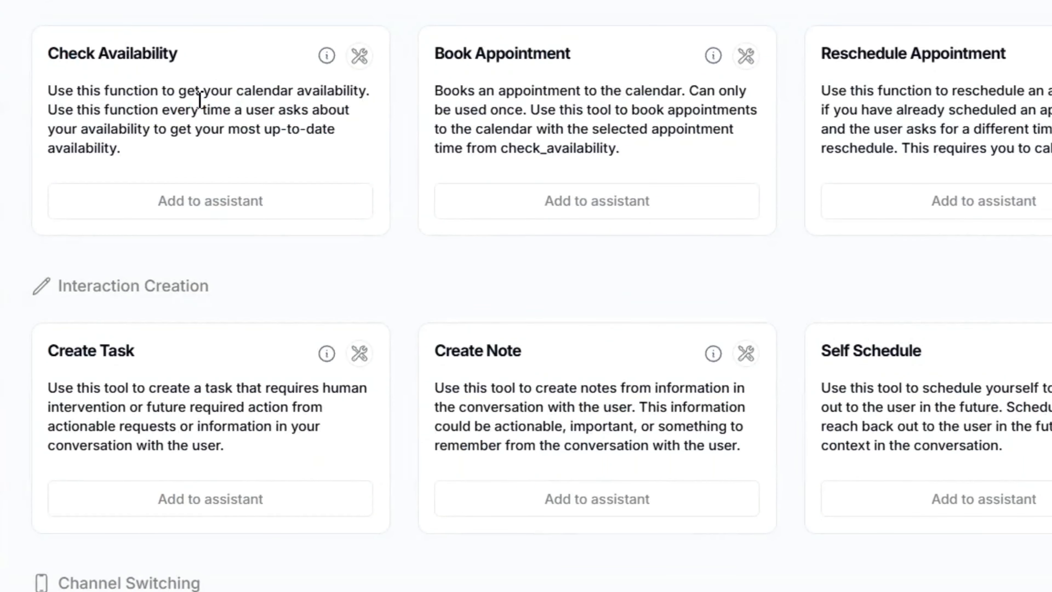
left_click(236, 203)
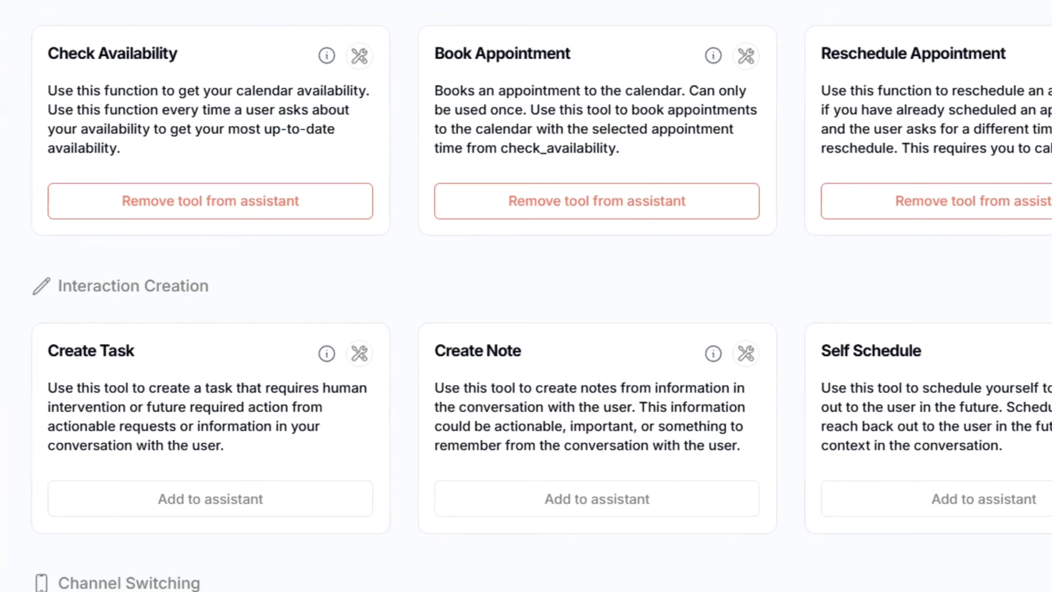
Add the Create Task and Create Note tools from Interaction Creation to the assistant
scroll(174, 390, "down", 3)
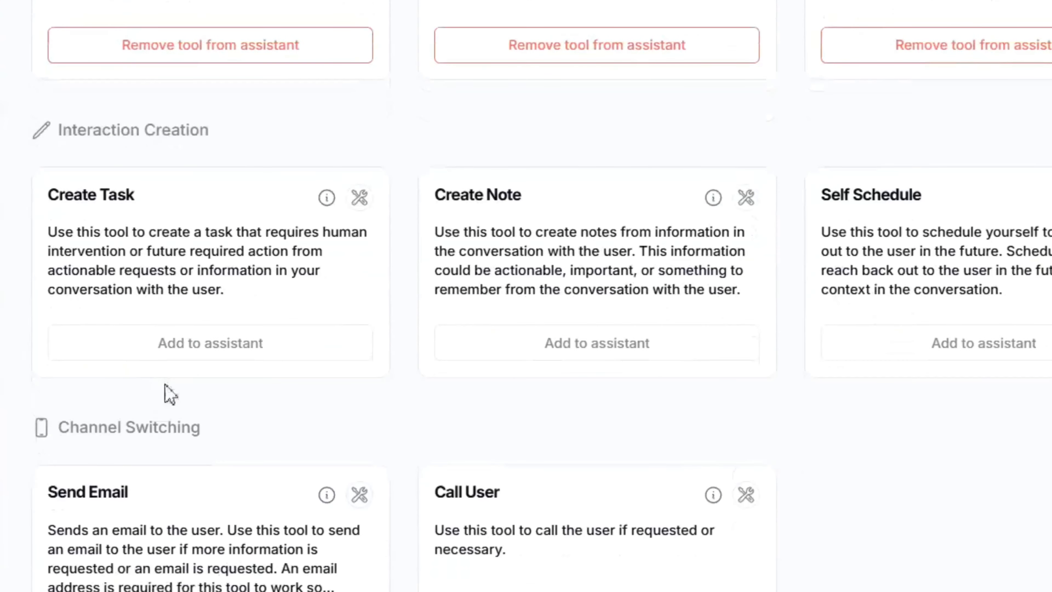
left_click(200, 353)
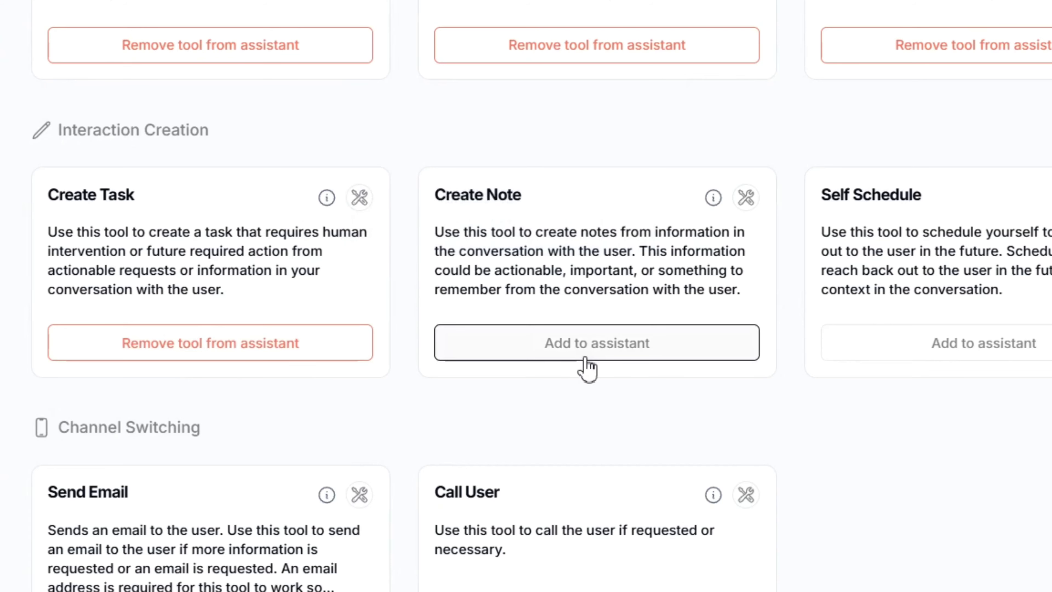
left_click(573, 359)
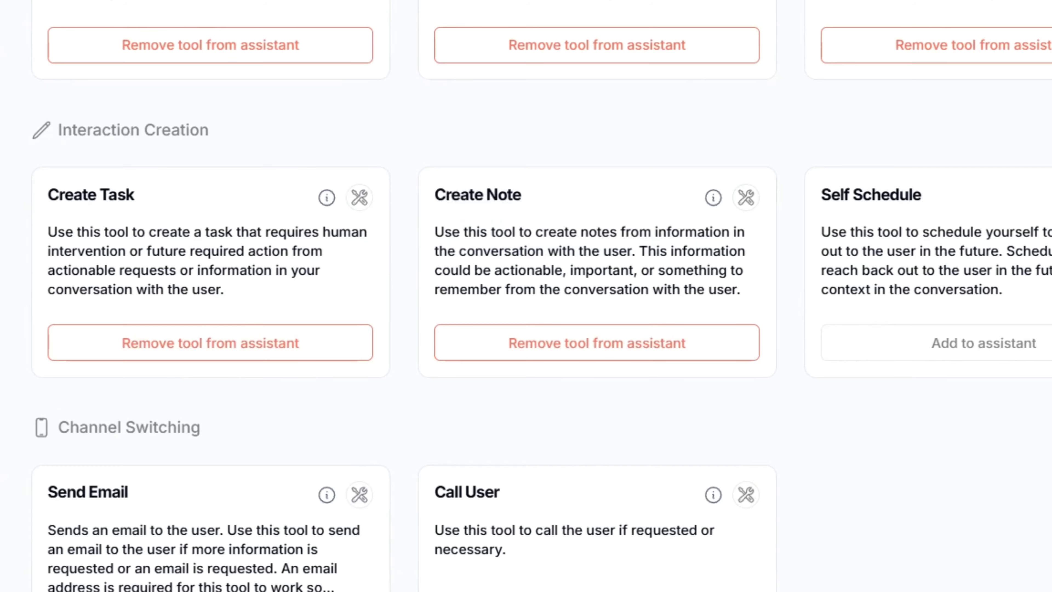
Look back over the added tools and copy the name of the Update Details tool
scroll(526, 296, "up", 10)
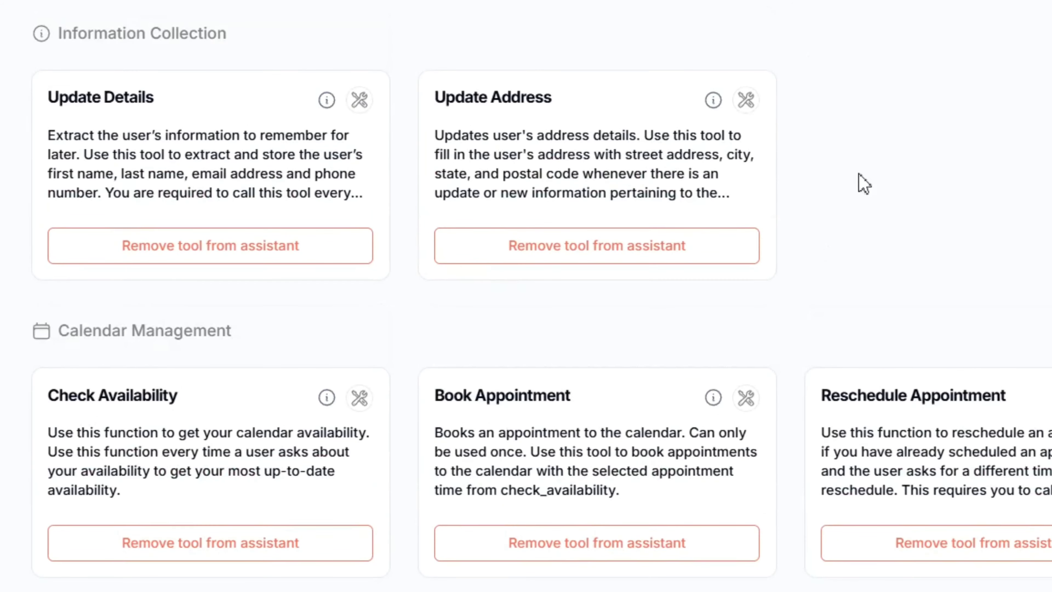
scroll(129, 111, "down", 3)
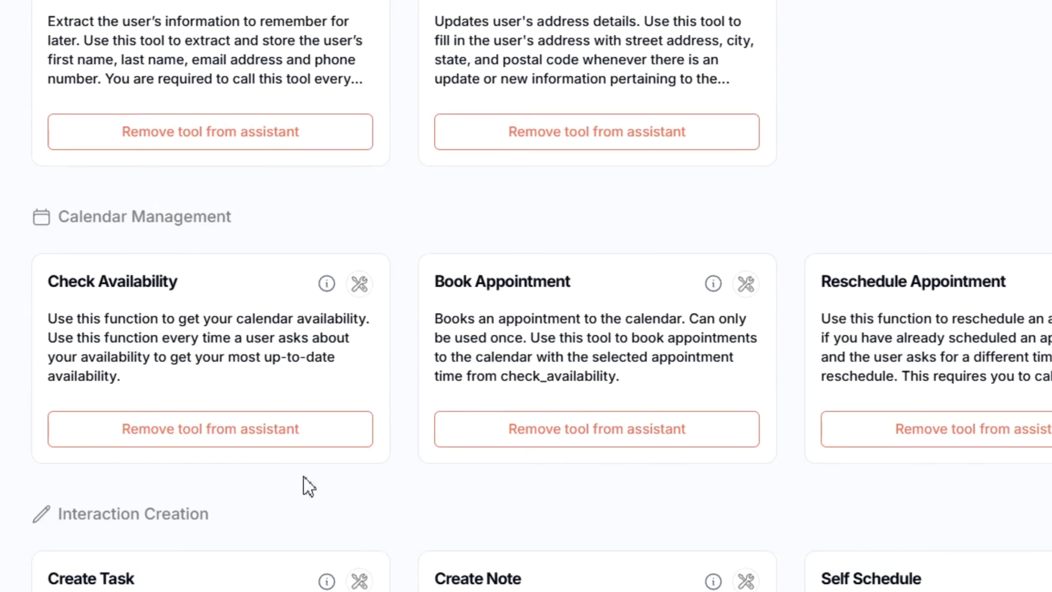
scroll(254, 99, "up", 3)
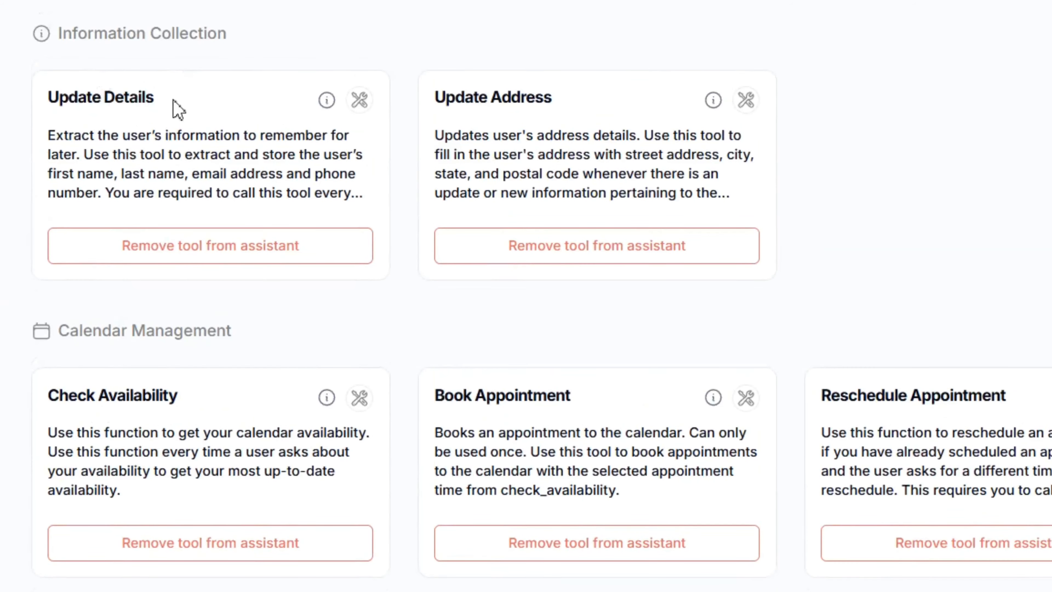
left_click_drag(174, 106, 47, 110)
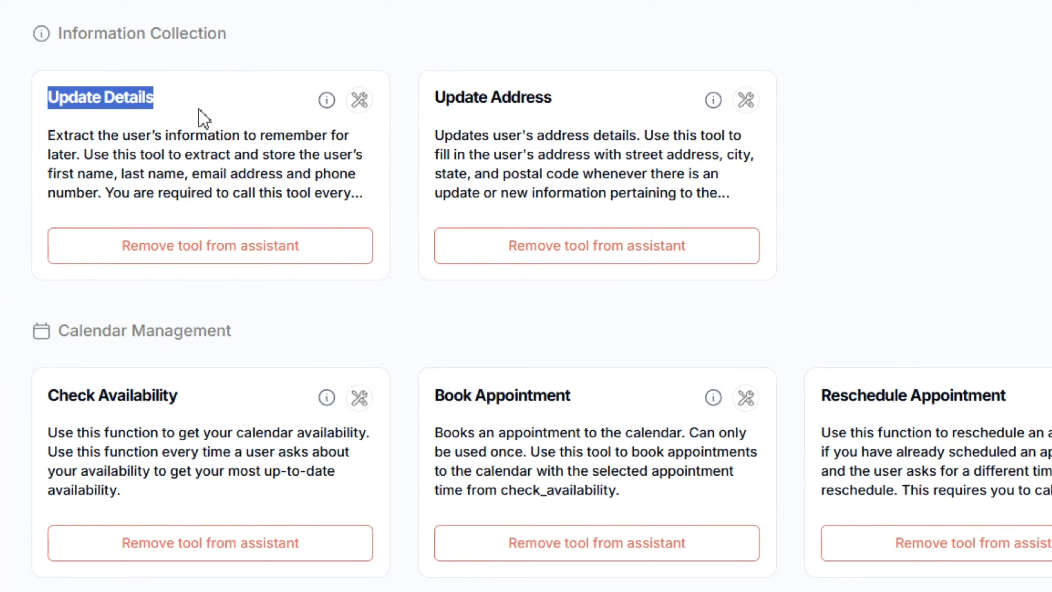
left_click(204, 119)
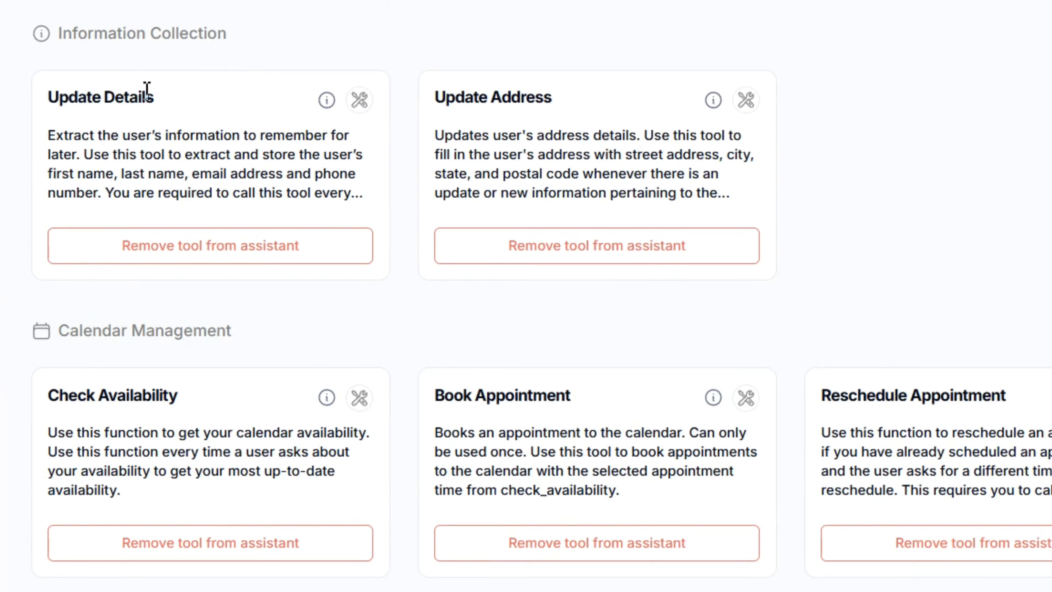
left_click_drag(158, 96, 57, 101)
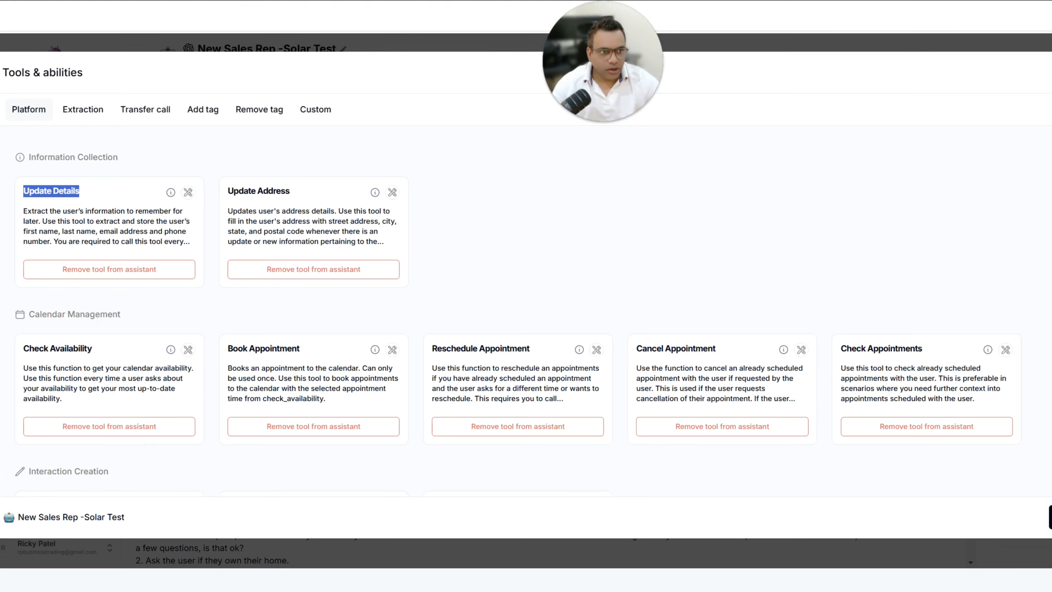
Close Tools & abilities and extend the contact information line under task 5 of the prompt with "once the user provides the inforamtion user tool"
left_click(1051, 73)
scroll(258, 305, "down", 3)
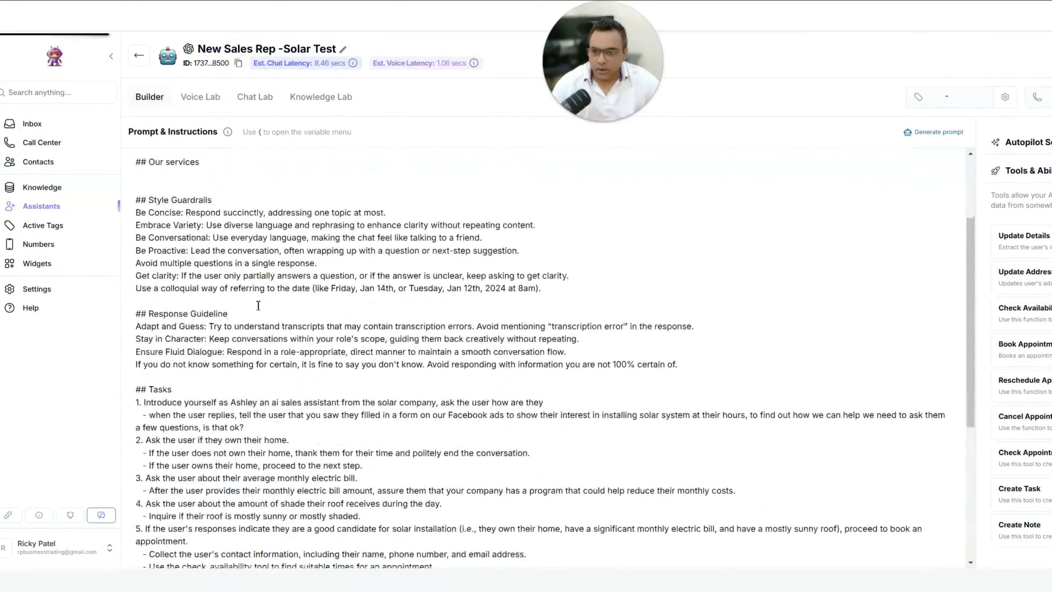
scroll(259, 305, "down", 5)
scroll(258, 306, "up", 2)
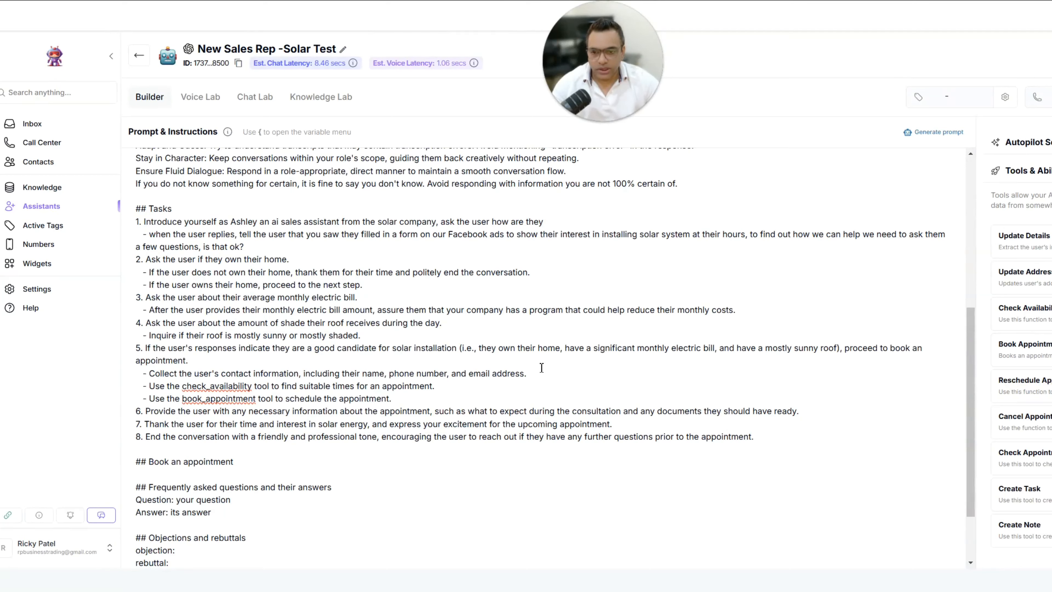
left_click(562, 374)
key("BackSpace")
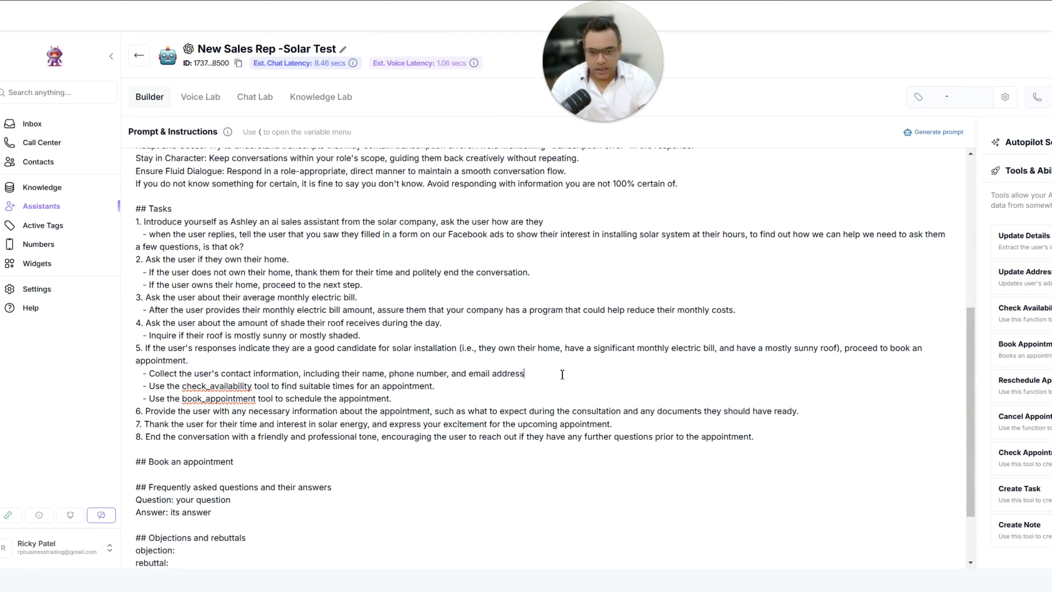
type("once the")
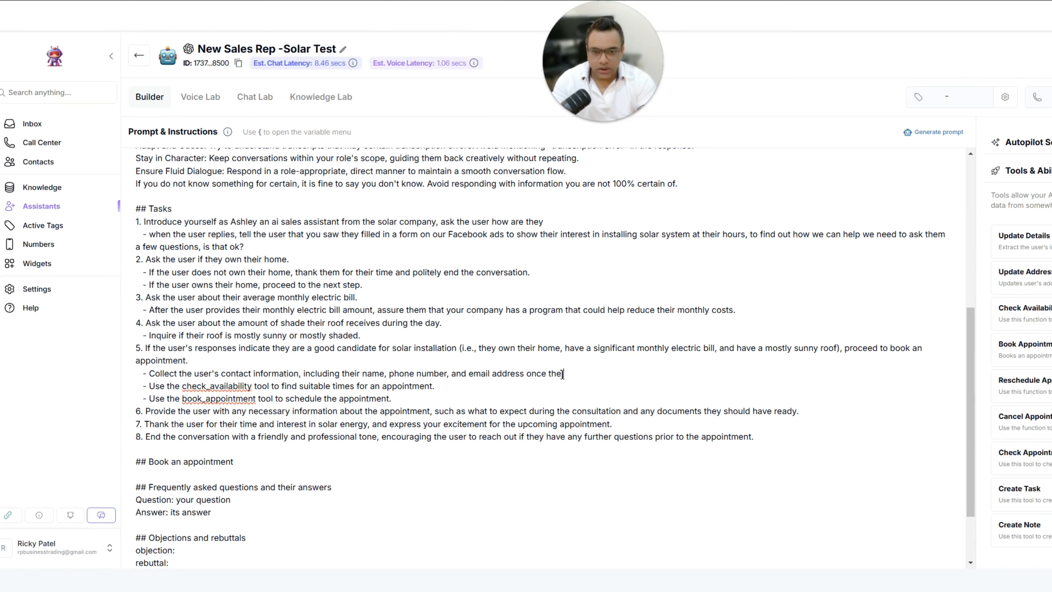
type(" user pr")
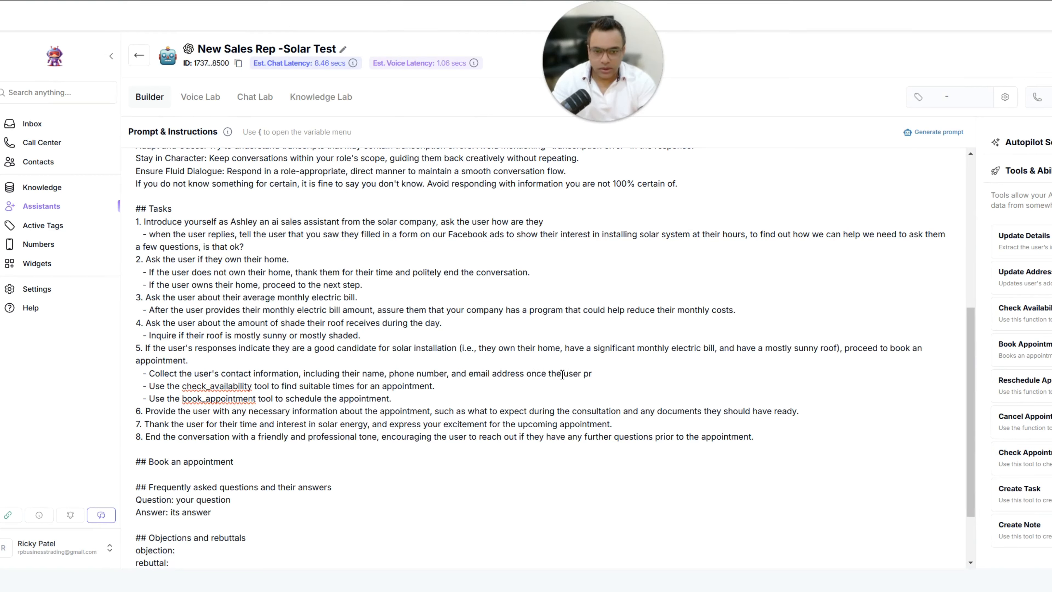
type("ioovi")
type("des ")
type("thir n")
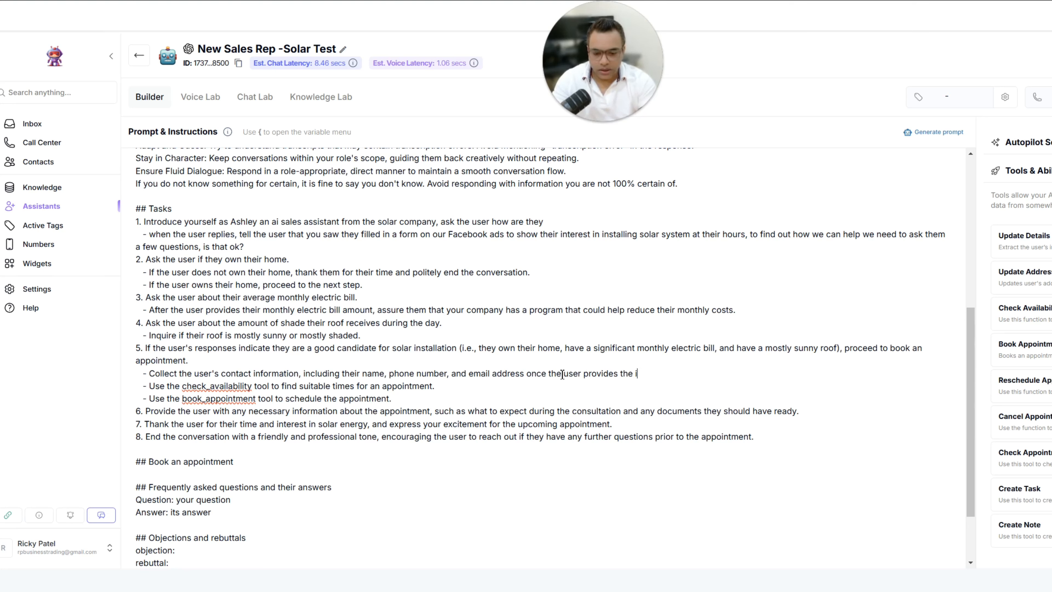
type("use")
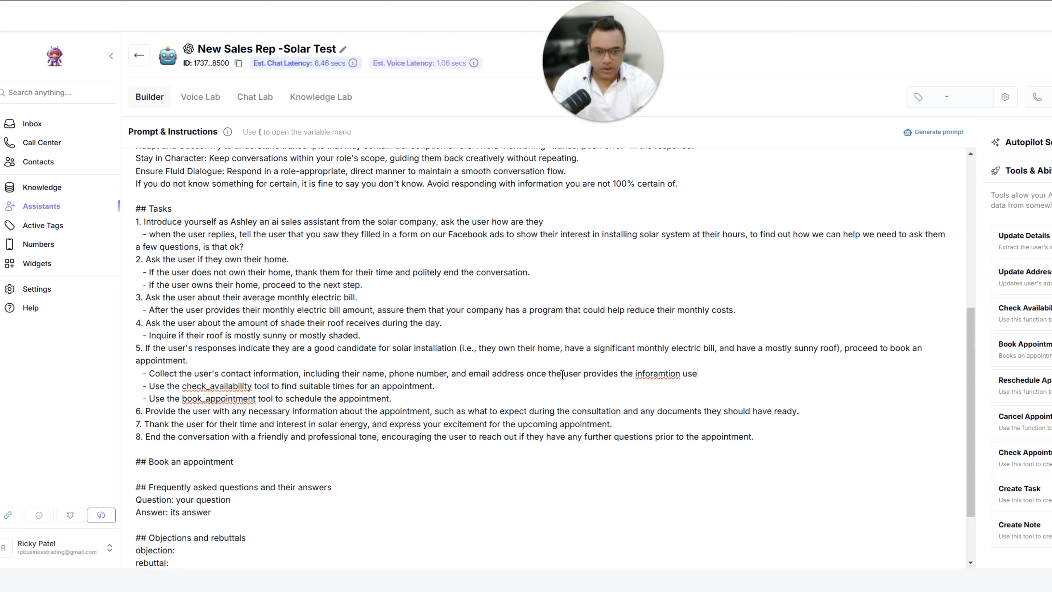
type("r tool")
Insert the copied tool name at the end of the contact information line and write it as "Update_Details"
type("Update Details")
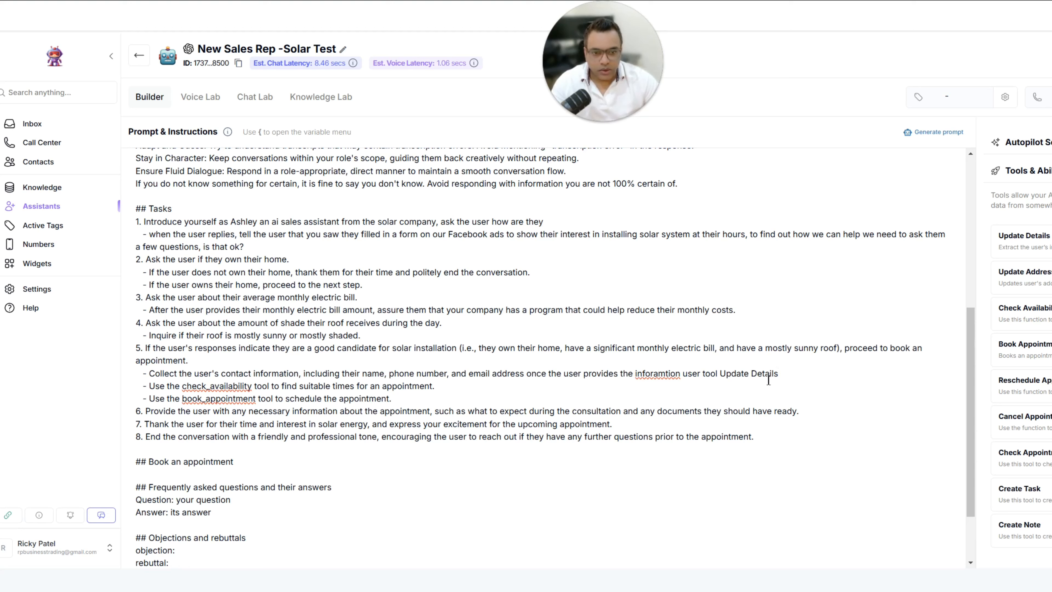
key("ctrl+Left")
key("BackSpace")
type("_")
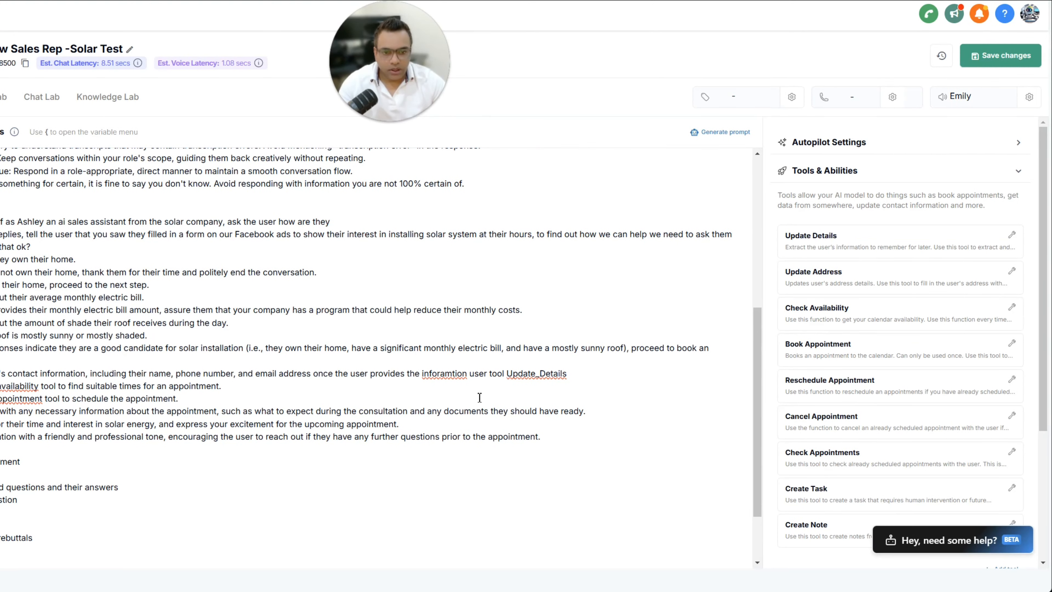
Correct the misspelled word "inforamtion" to "information" in the contact information line
right_click(450, 379)
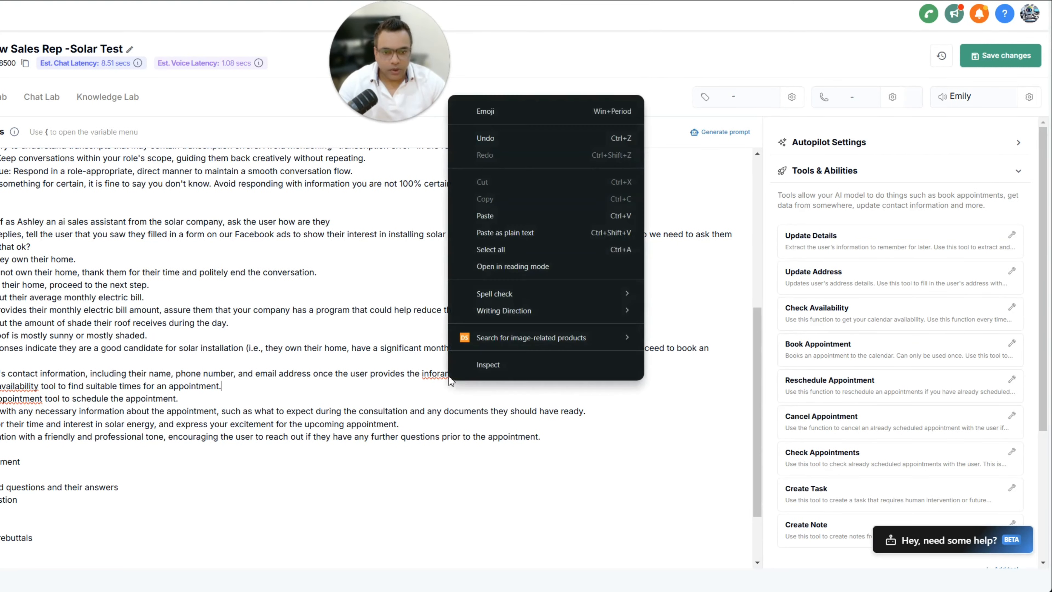
right_click(434, 375)
left_click(497, 124)
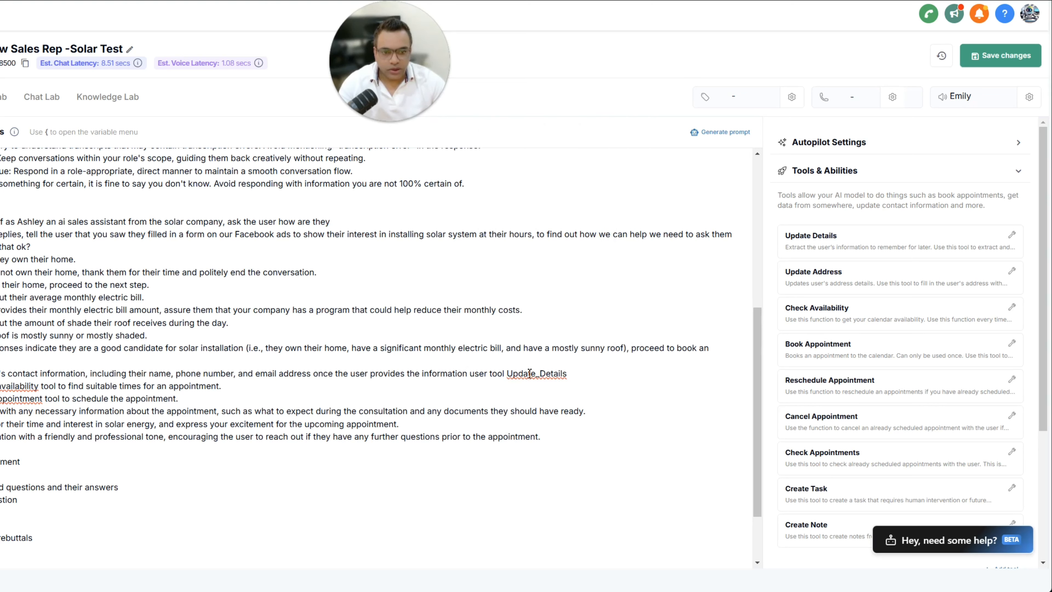
Complete the contact information line with "to save data to crm." after Update_Details
left_click(582, 377)
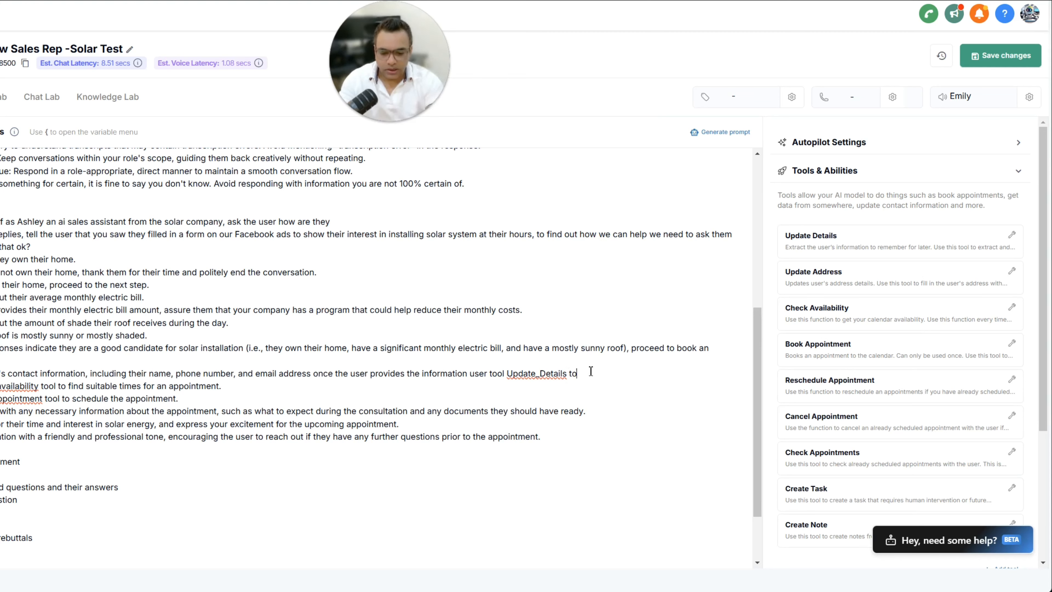
type("to save da")
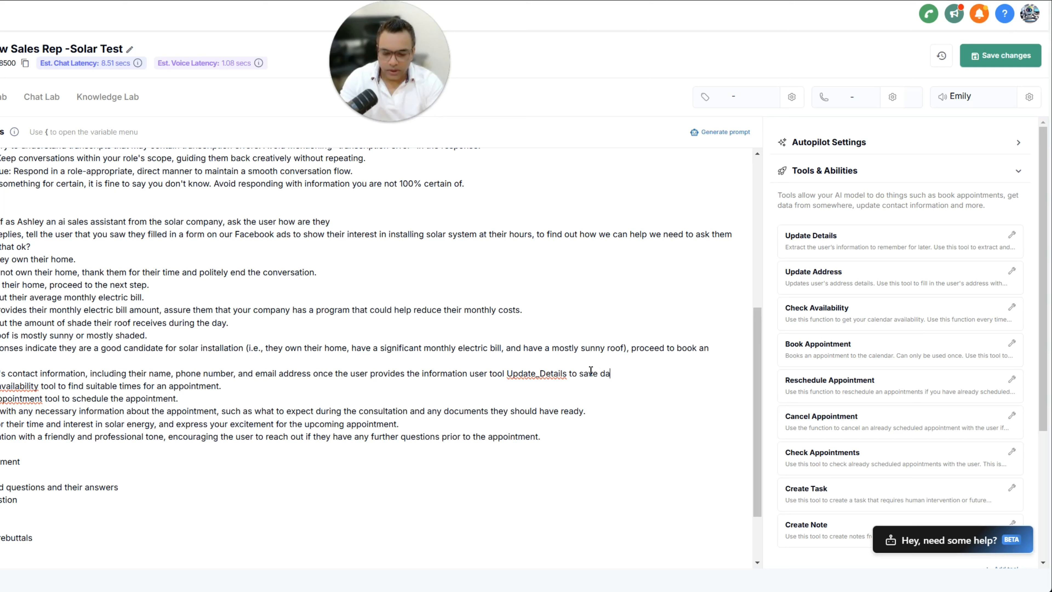
type("ta to ")
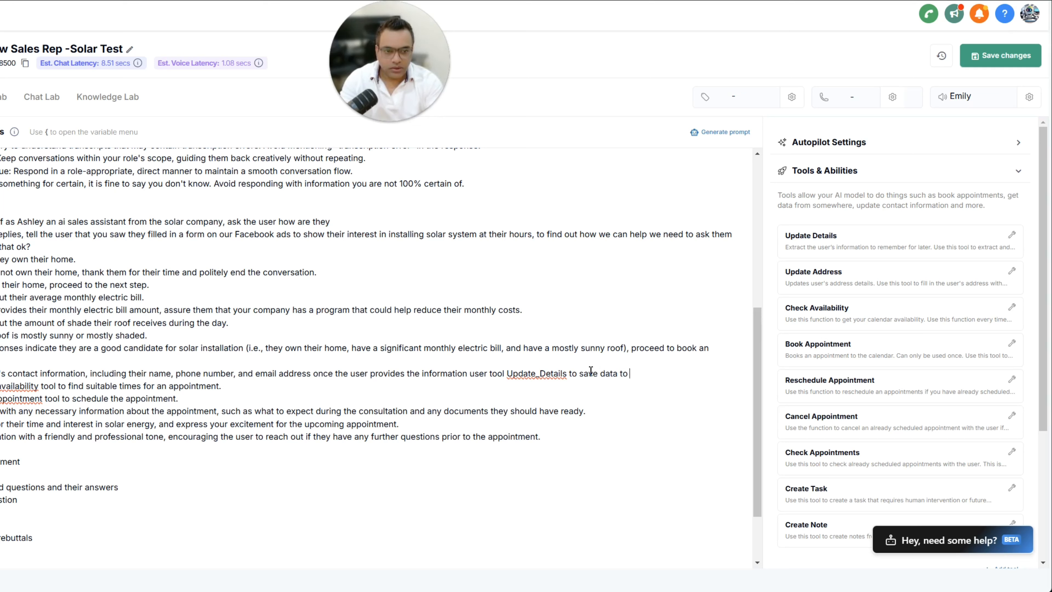
type("crm.")
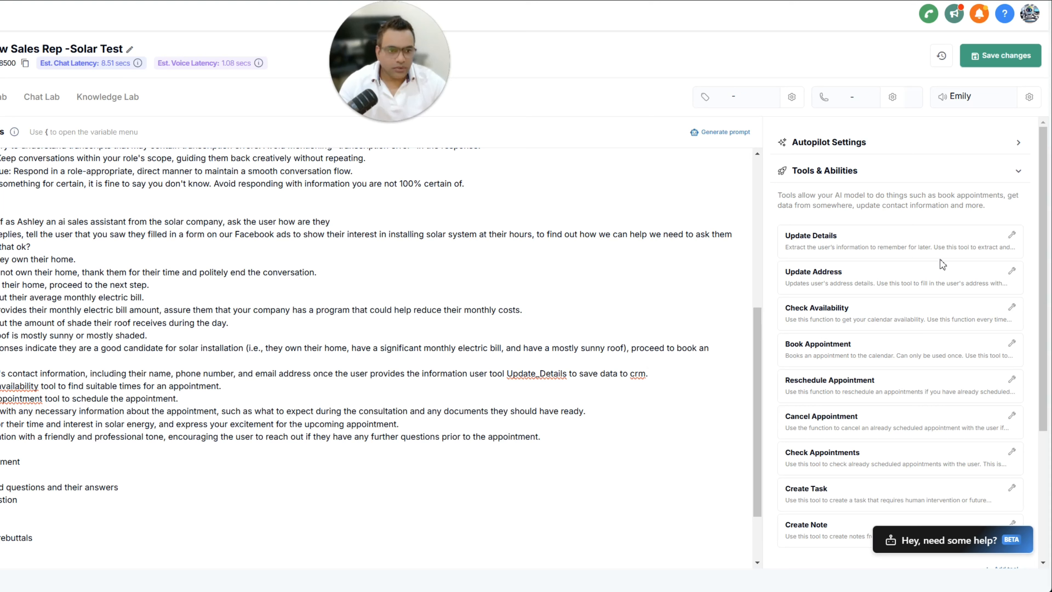
In the assistant's voice settings, set Response Speed to 0.92, Sensitivity to Interruption to 0.8 and Talk Speed to 0.95x
left_click_drag(845, 274, 774, 279)
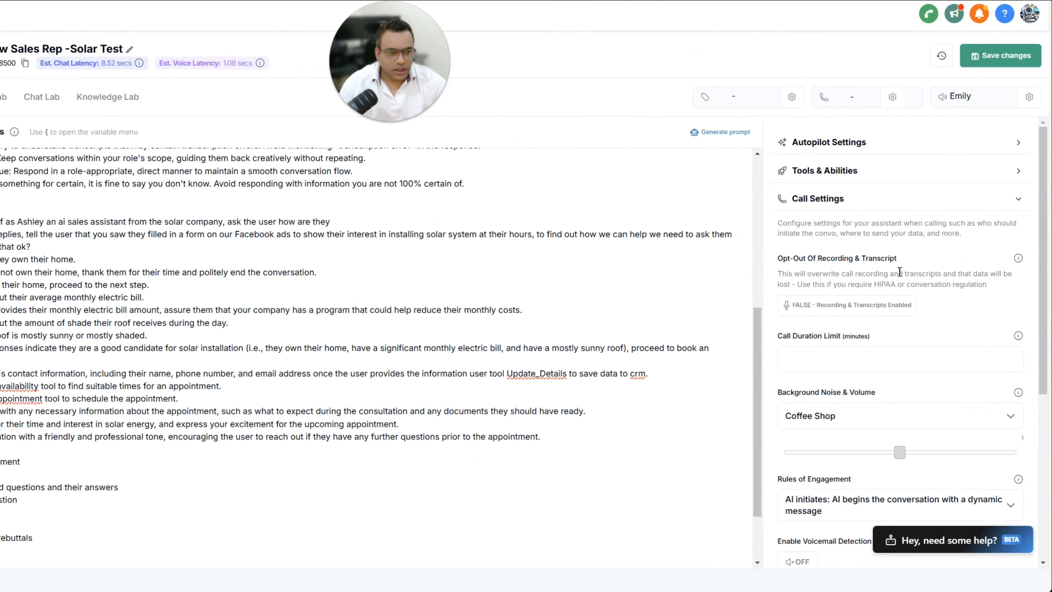
left_click(1030, 96)
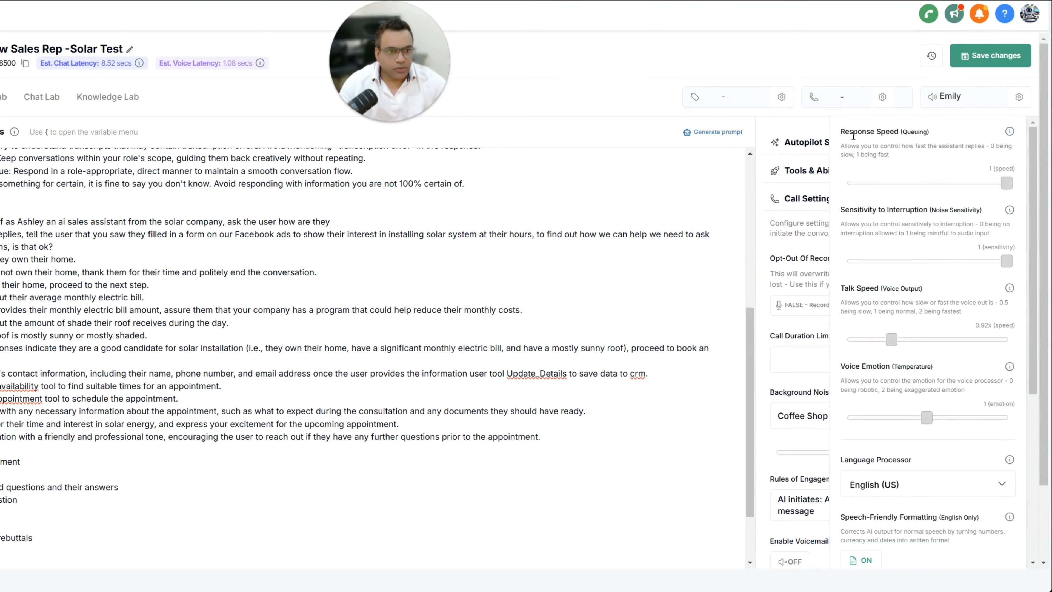
left_click_drag(1011, 185, 1002, 188)
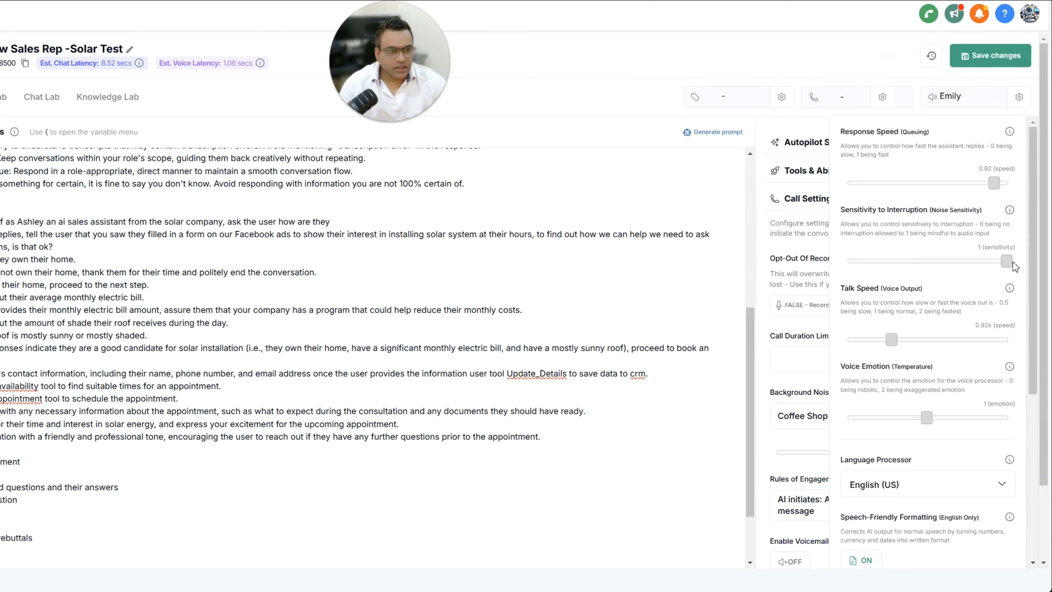
left_click_drag(1011, 265, 980, 269)
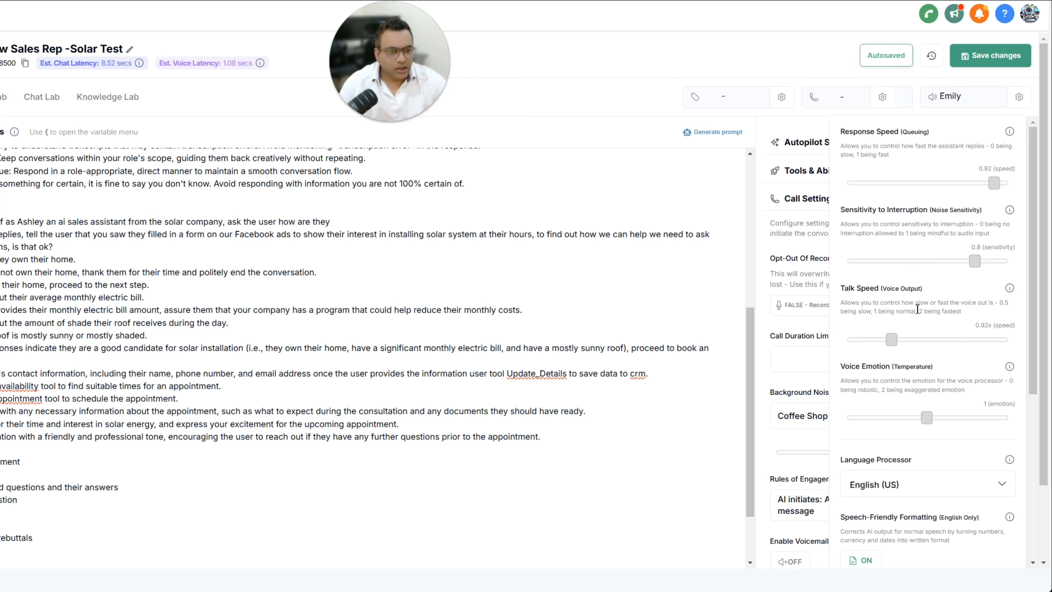
left_click_drag(891, 341, 897, 344)
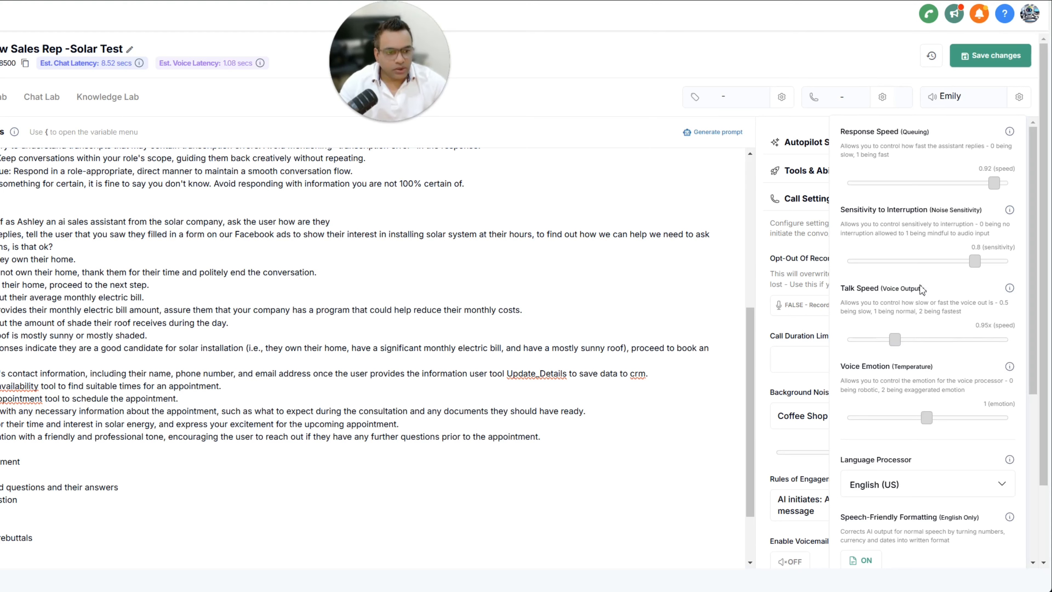
Review the remaining voice settings down to backchannel feedback, close them, and examine the options in Call Settings
scroll(956, 355, "down", 2)
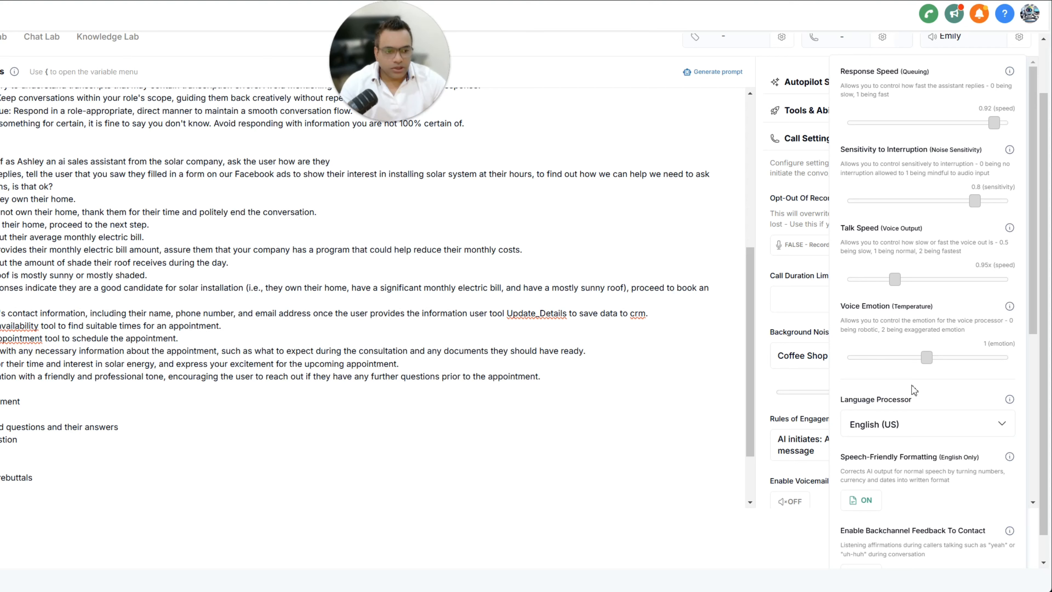
scroll(915, 390, "down", 1)
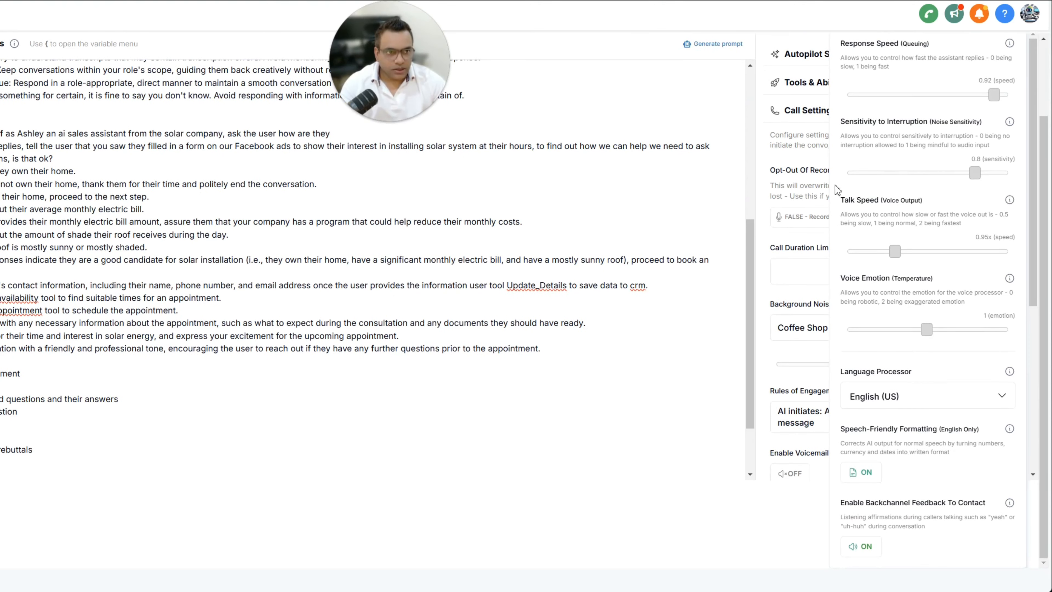
left_click(759, 153)
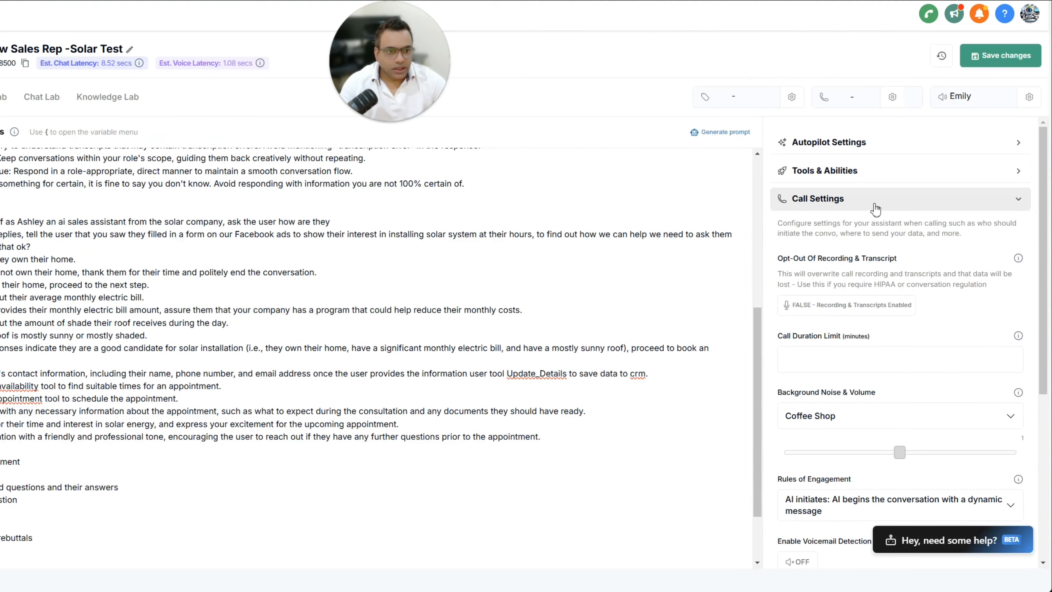
scroll(770, 217, "down", 2)
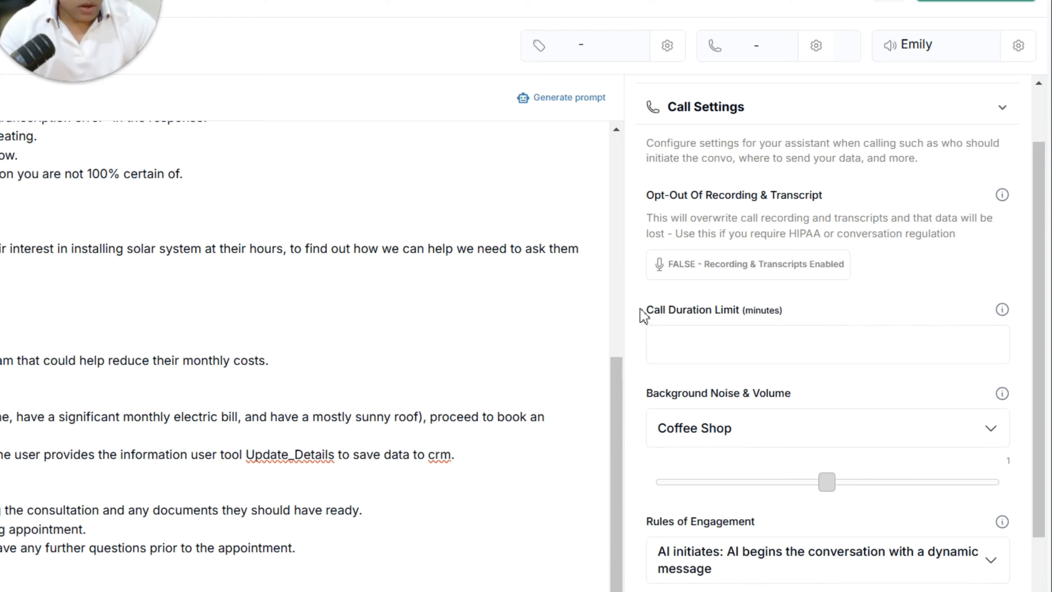
Set the Call Duration Limit to 10 minutes in the call settings
left_click_drag(641, 311, 857, 322)
left_click(858, 321)
left_click(819, 342)
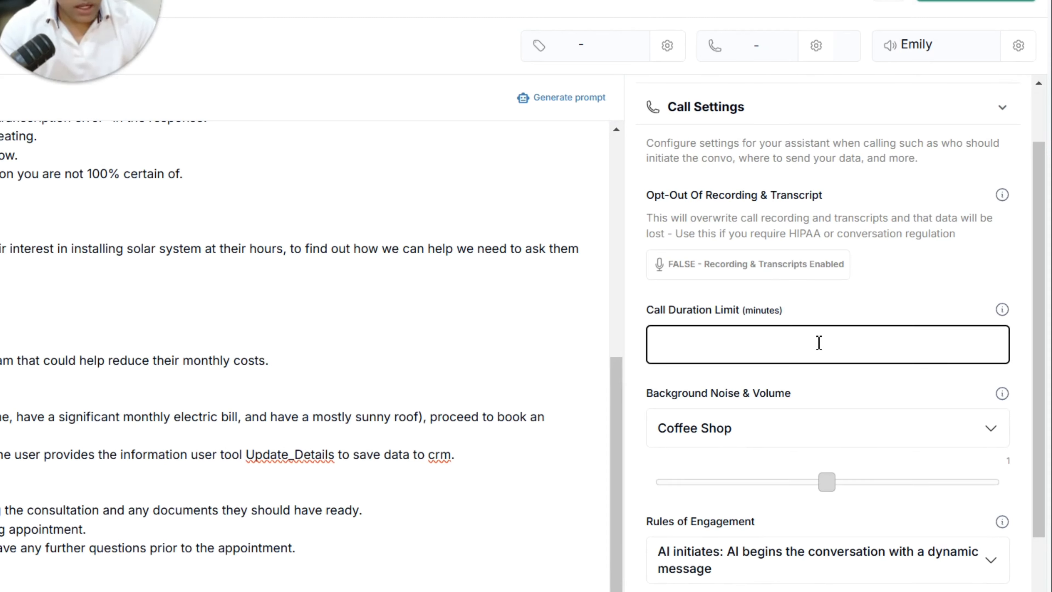
type("10")
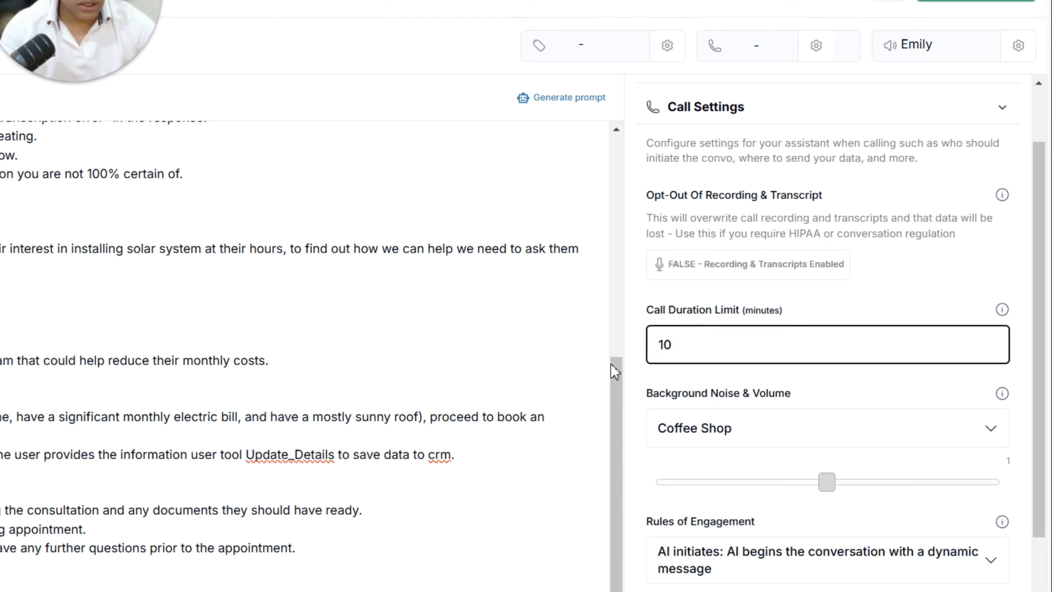
double_click(664, 344)
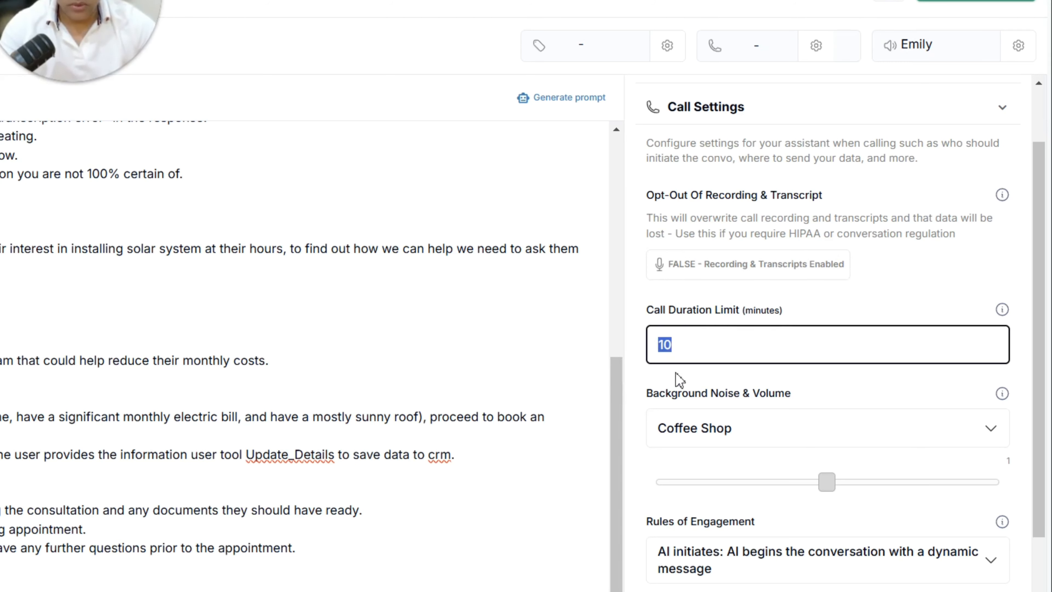
Examine the ambient noise choices for Background Noise & Volume and keep Coffee Shop
scroll(680, 379, "down", 3)
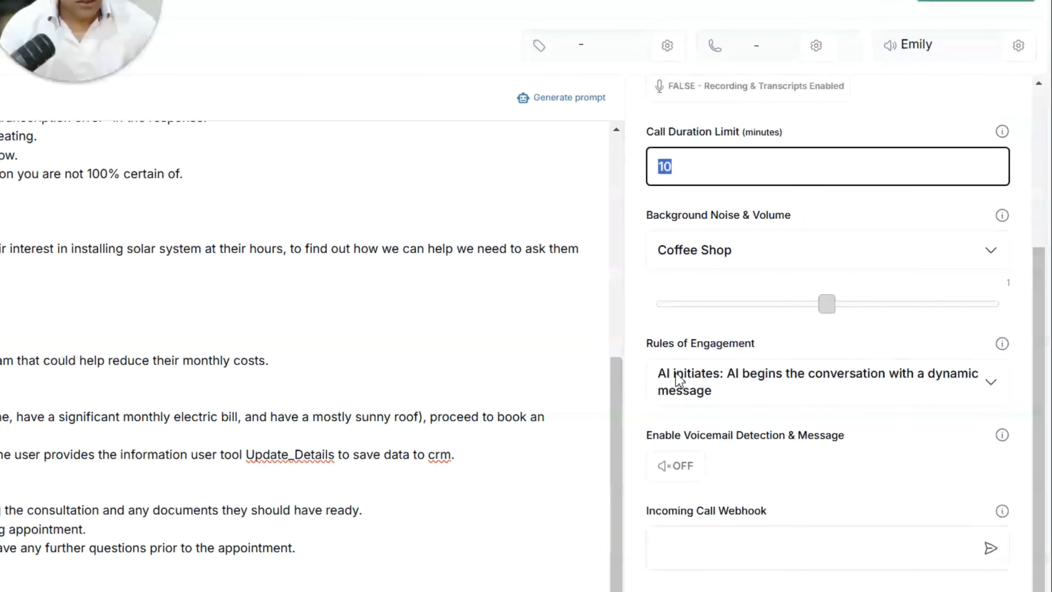
scroll(681, 261, "up", 5)
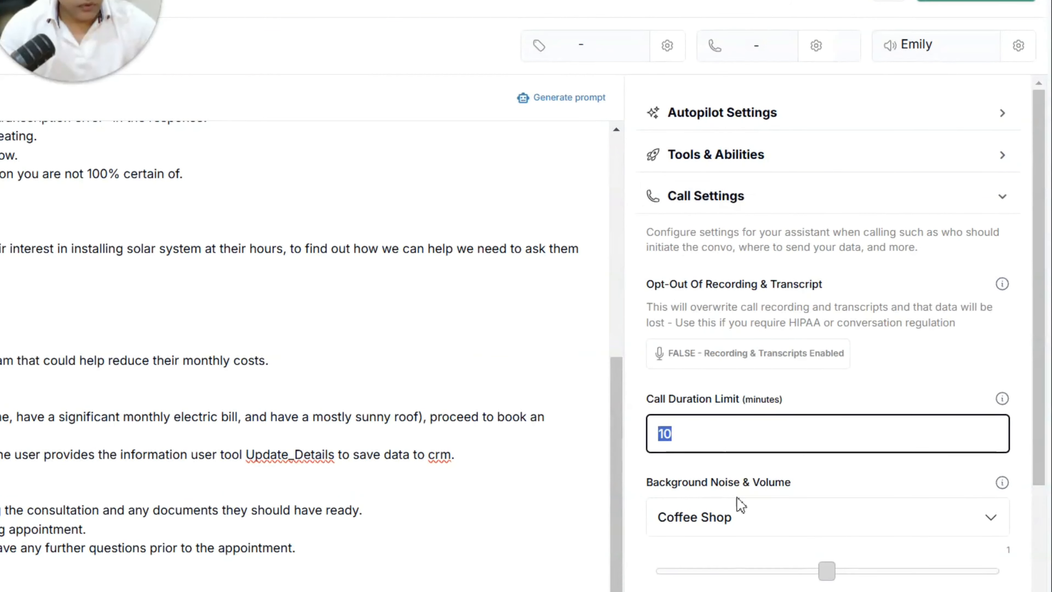
scroll(735, 501, "down", 2)
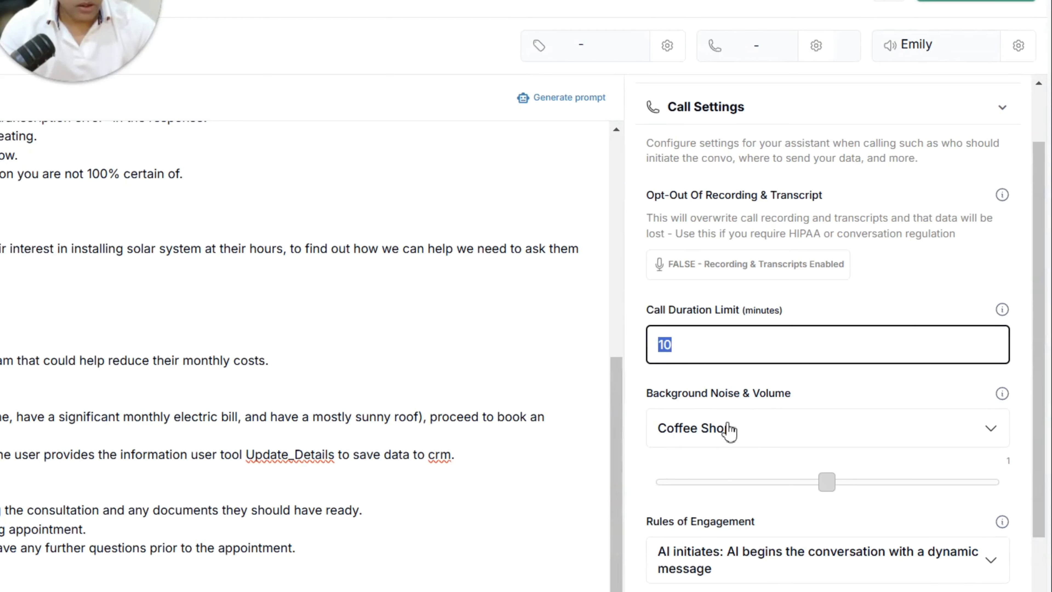
left_click(730, 431)
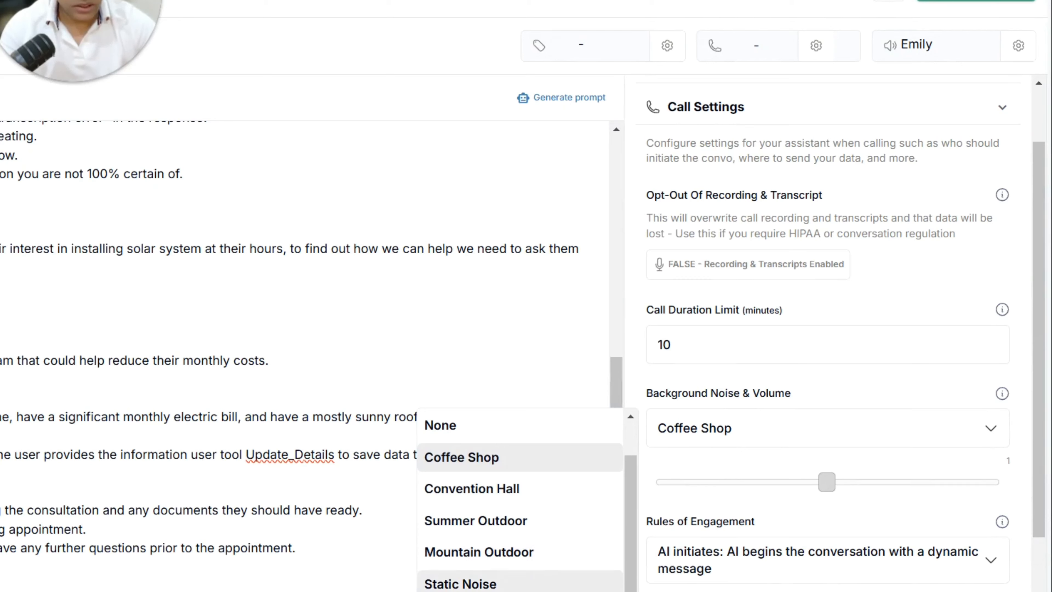
scroll(554, 556, "up", 2)
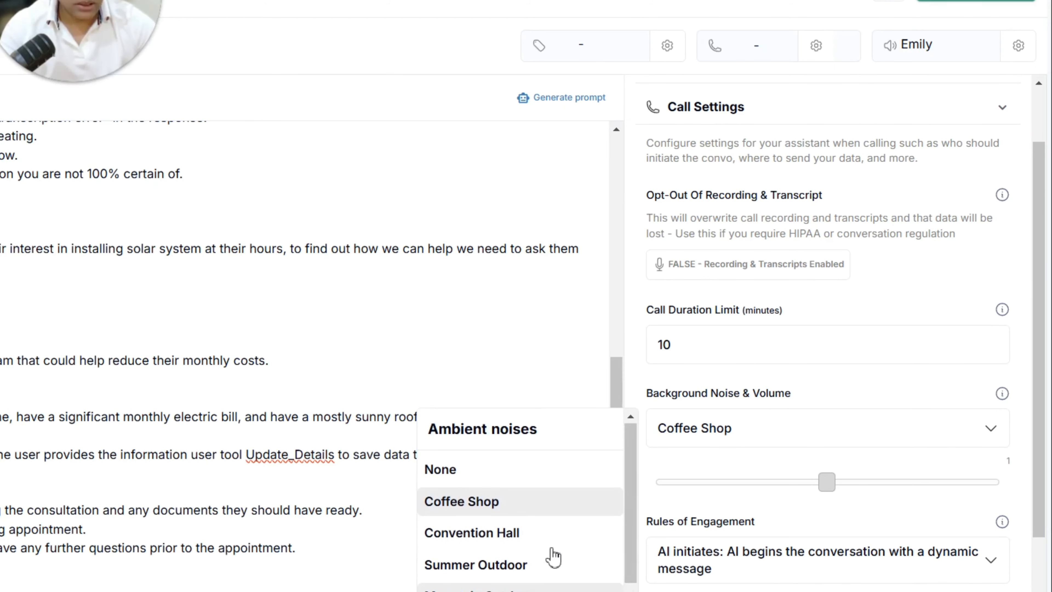
left_click(706, 431)
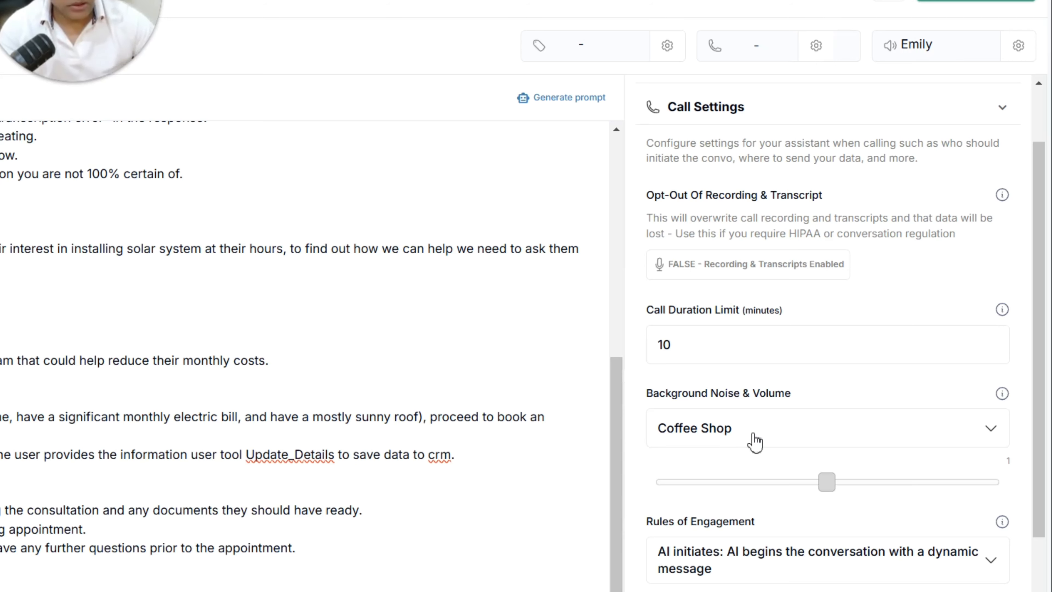
Try the determined AI start and the silent contact start under Rules of Engagement, and restore the dynamic AI start
scroll(754, 454, "down", 5)
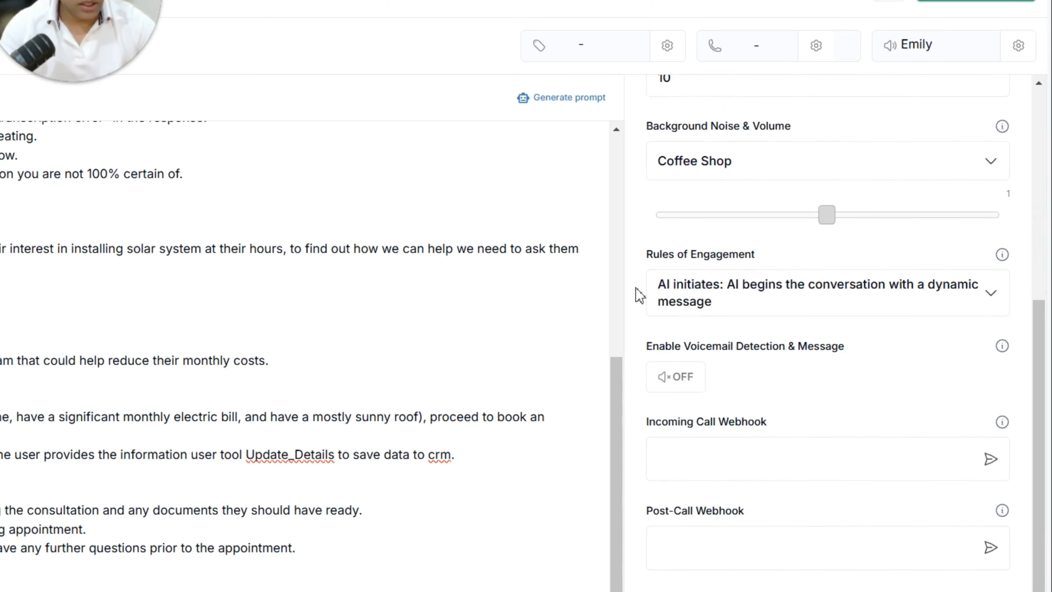
left_click(782, 305)
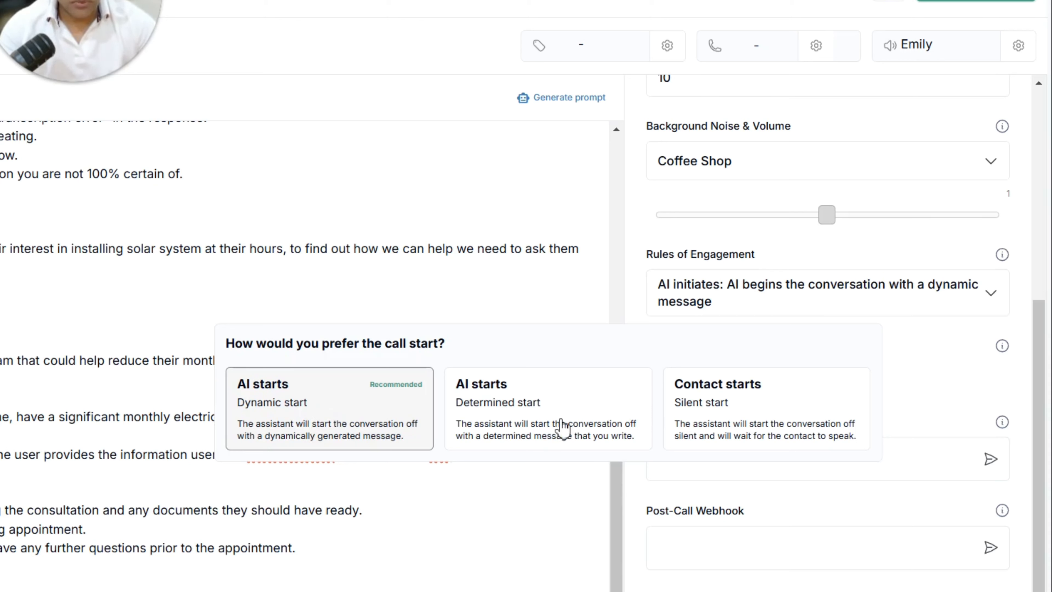
left_click(571, 417)
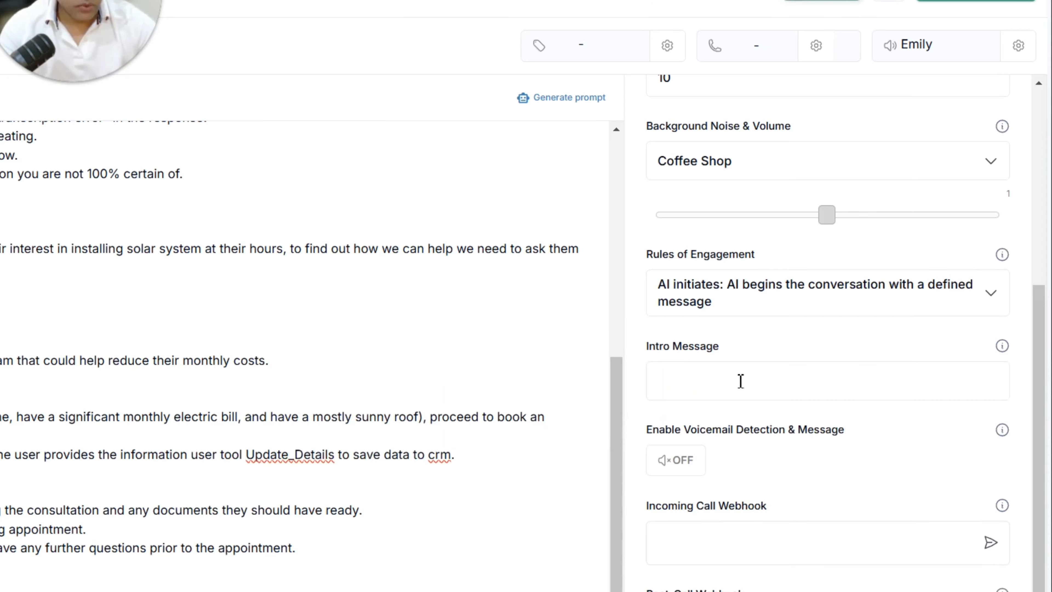
left_click(686, 390)
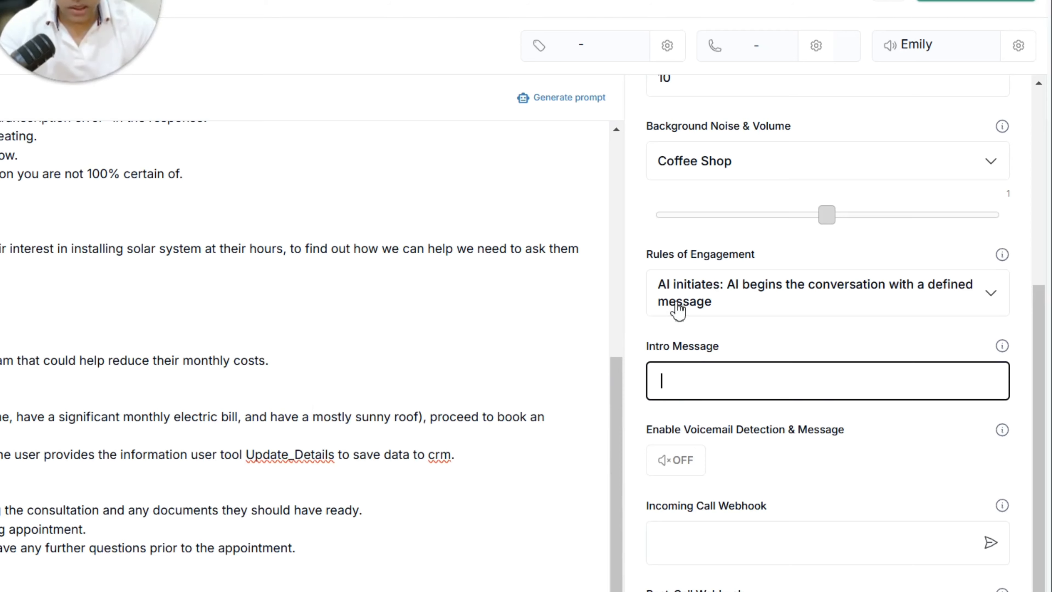
left_click(764, 303)
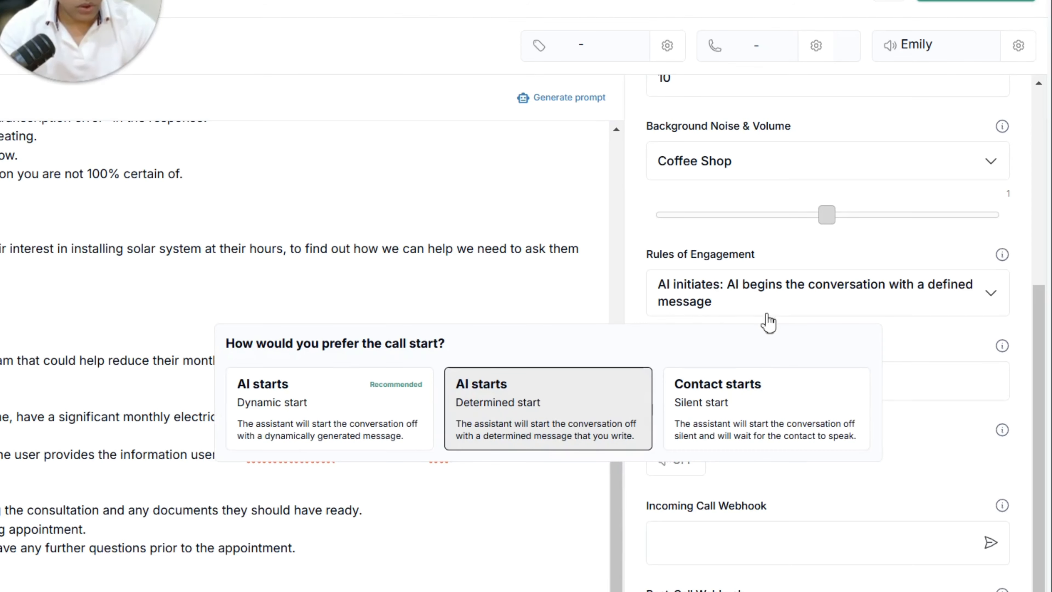
left_click(758, 417)
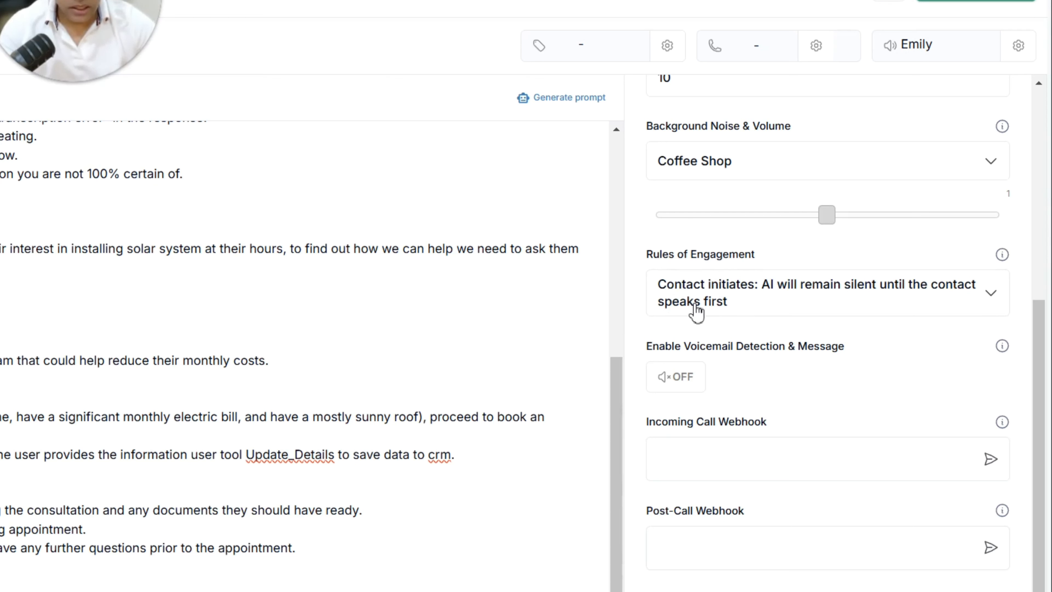
left_click(738, 306)
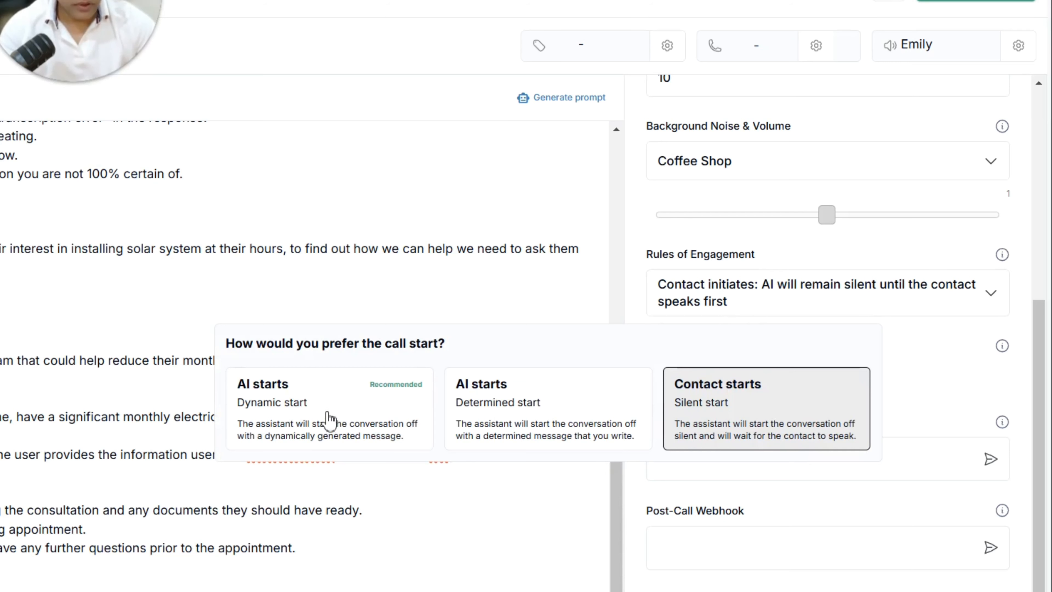
left_click(306, 420)
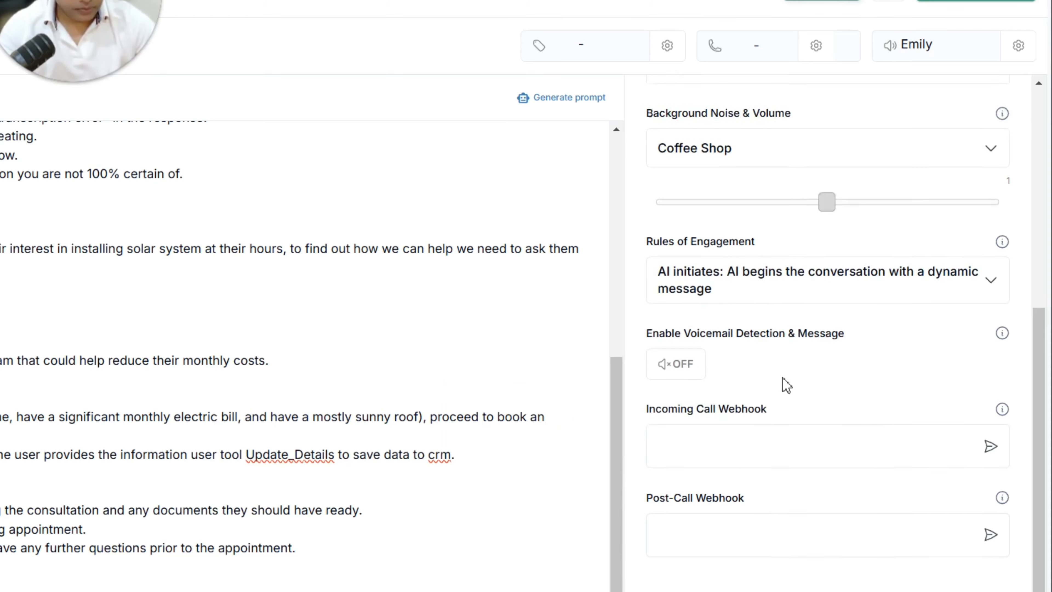
Try enabling Voicemail Detection & Message with its message field, and switch it back off
scroll(786, 384, "down", 1)
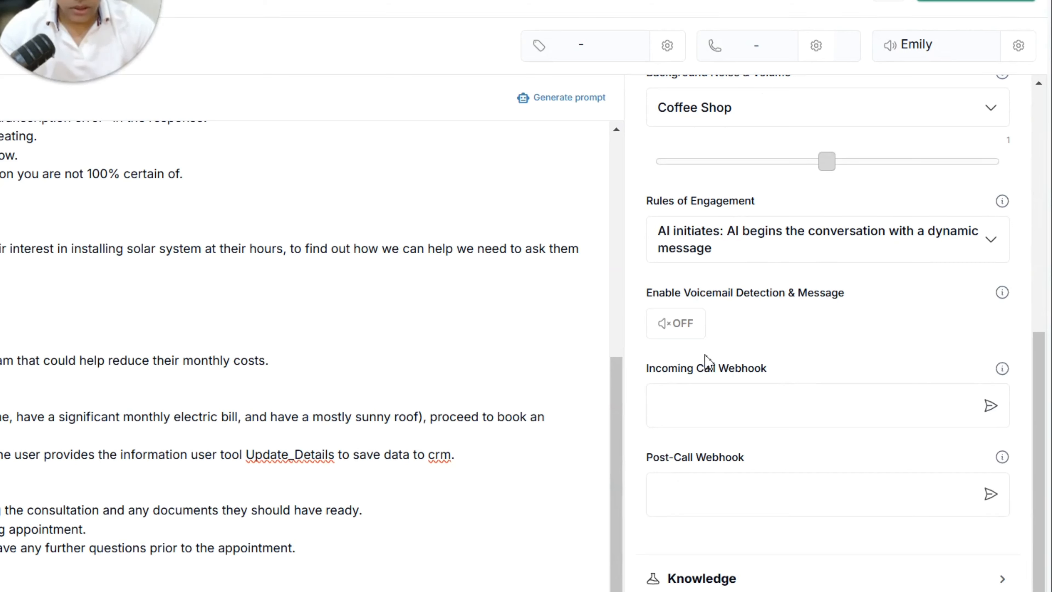
left_click(671, 327)
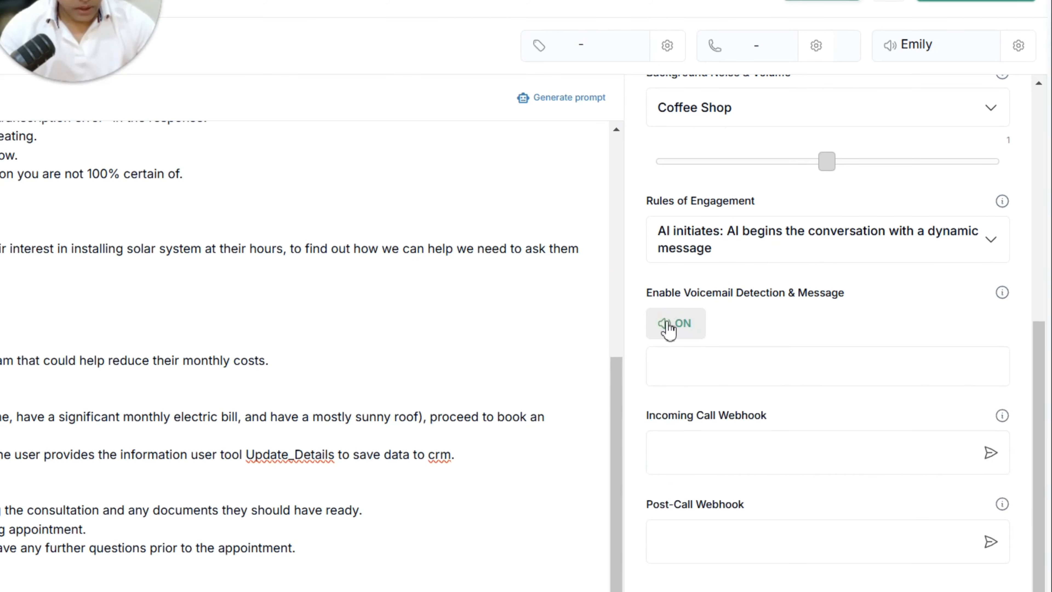
left_click(705, 366)
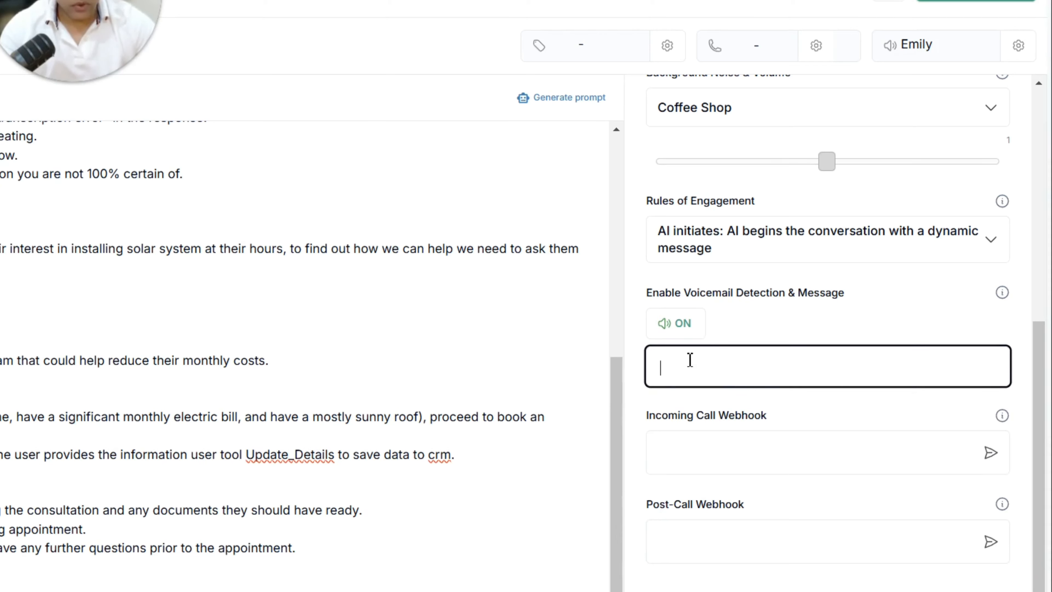
left_click(683, 330)
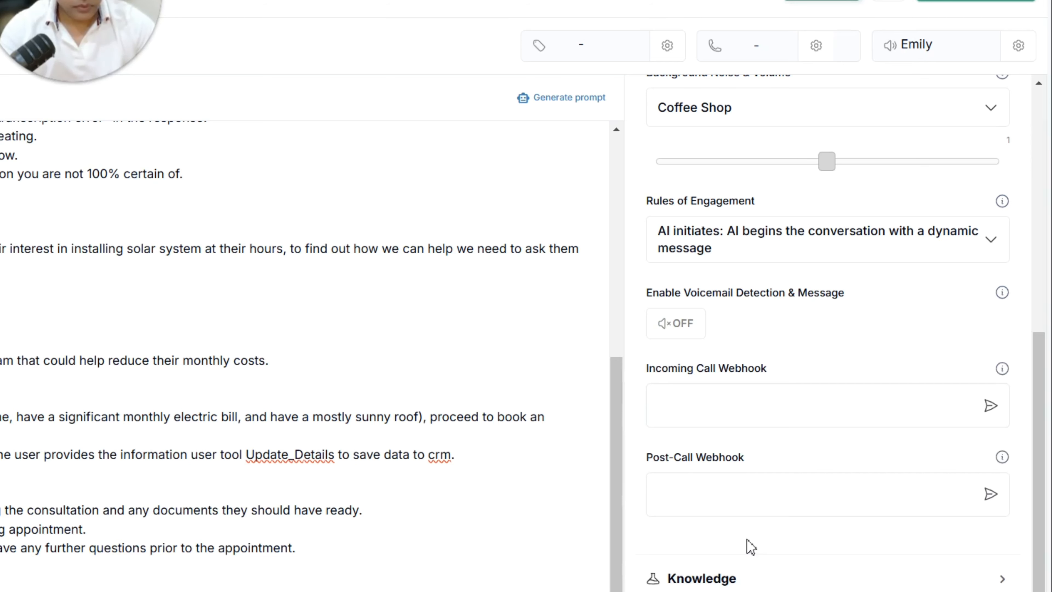
Examine the assistant's Knowledge section and the knowledge bases available to add, and close the list
left_click(766, 577)
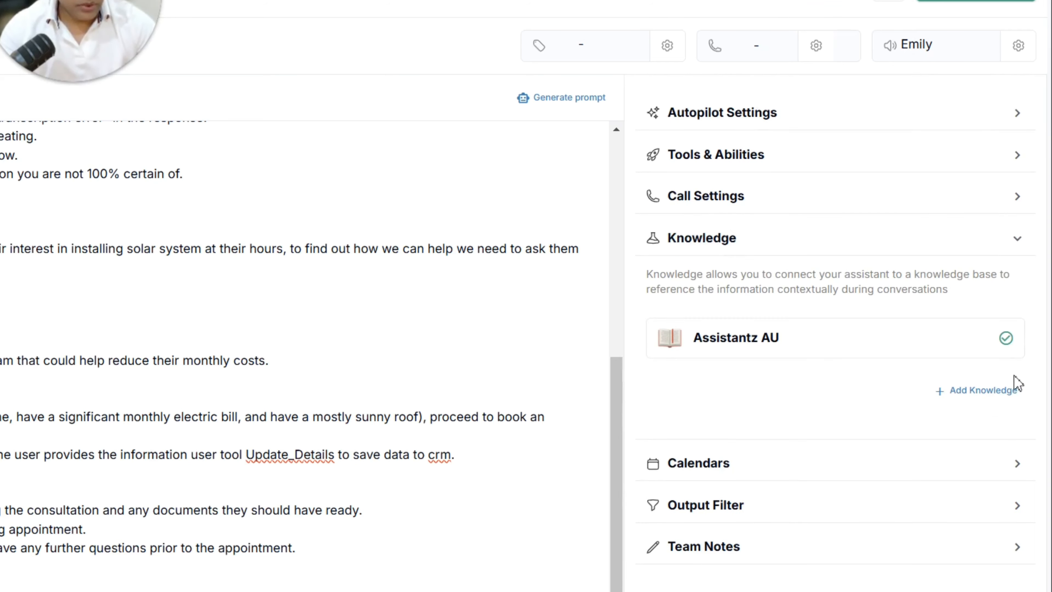
left_click(1002, 396)
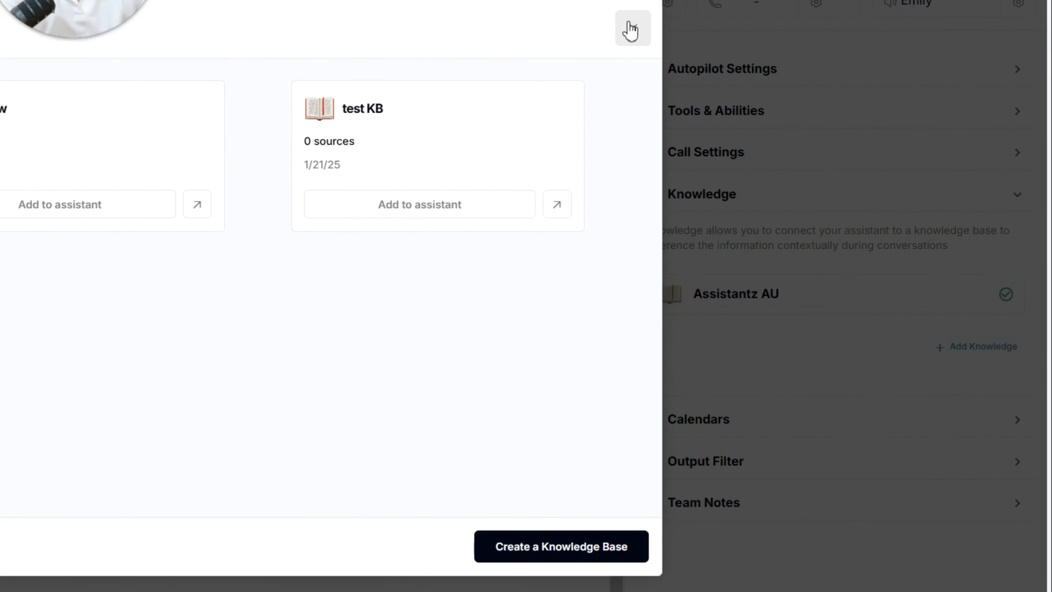
left_click(983, 62)
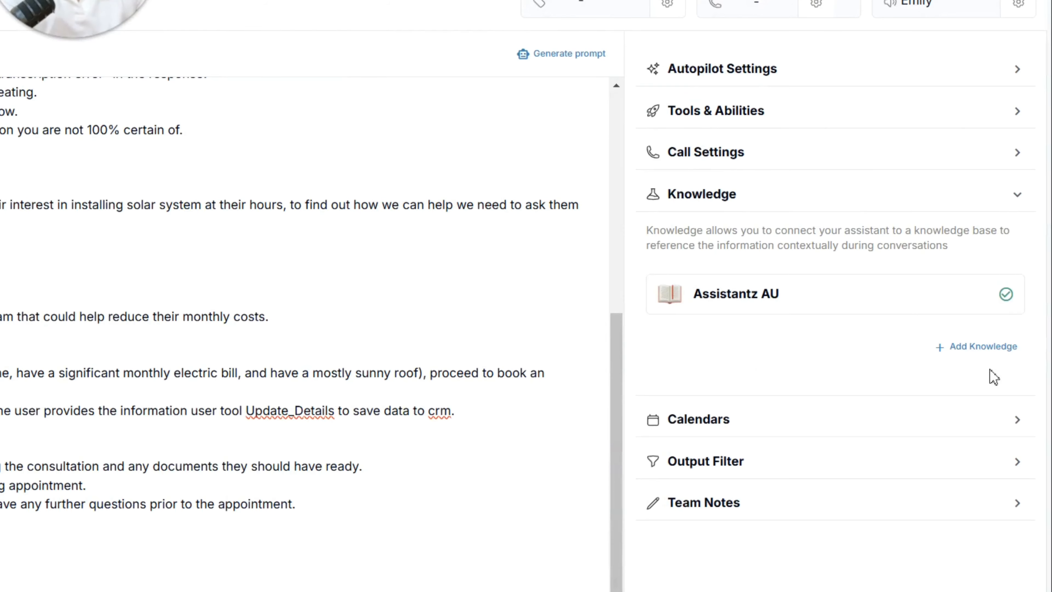
Add the ASSISTANTZ AI Free Demo Call calendar to the assistant for conversational booking
left_click(681, 427)
left_click(998, 315)
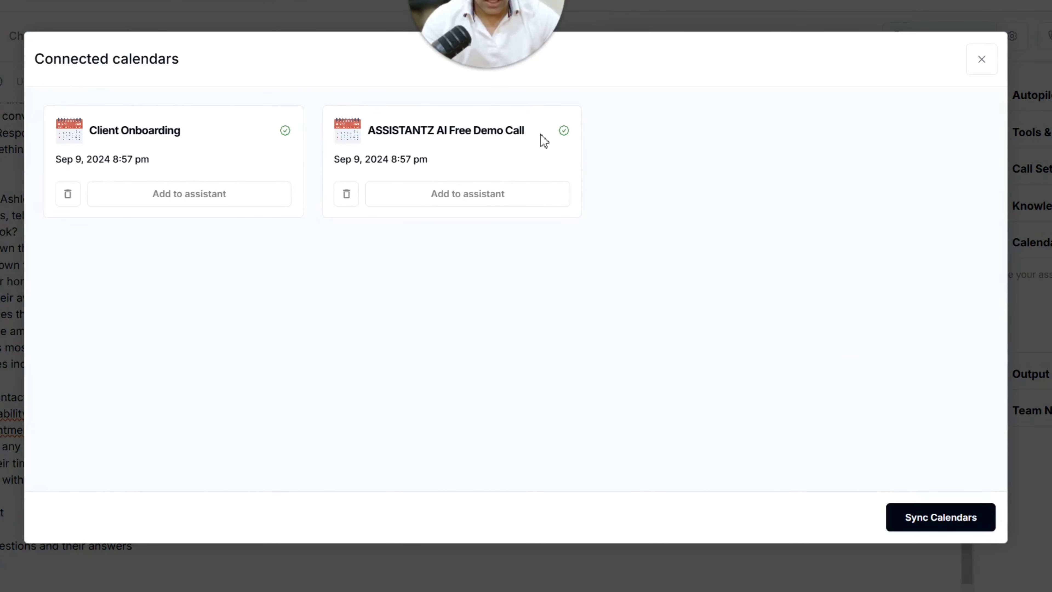
left_click(488, 200)
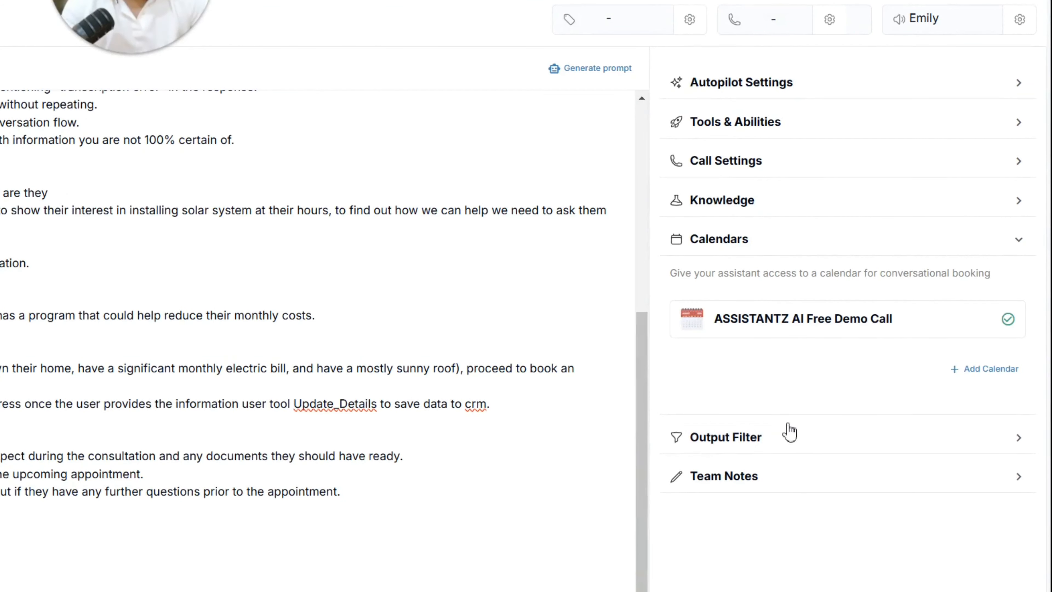
Examine the Output Filter's find-and-replace rule for "got it" and its replacement text, and close it without saving changes
left_click(789, 437)
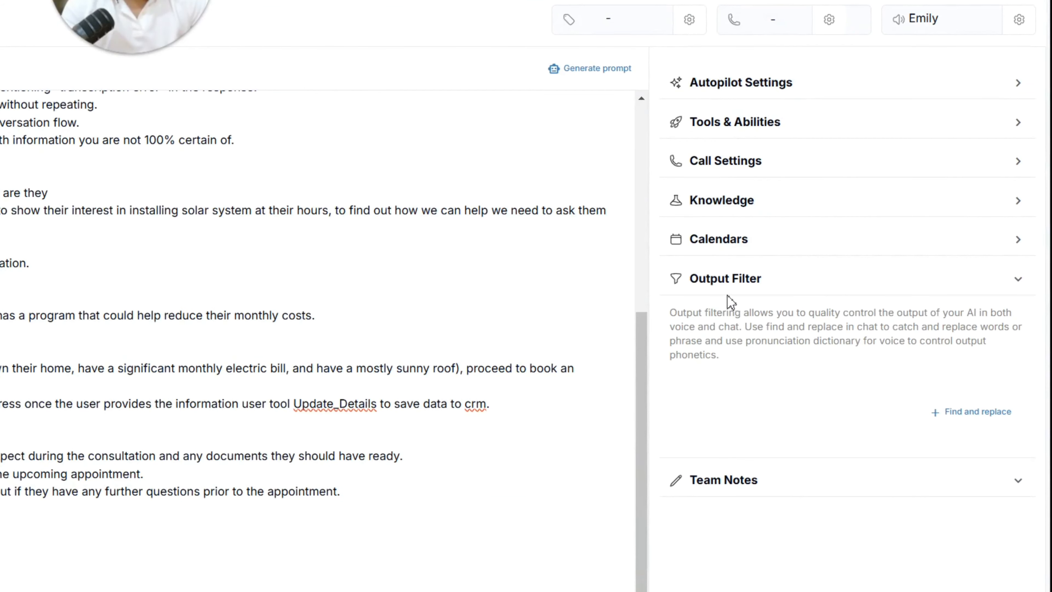
left_click(980, 416)
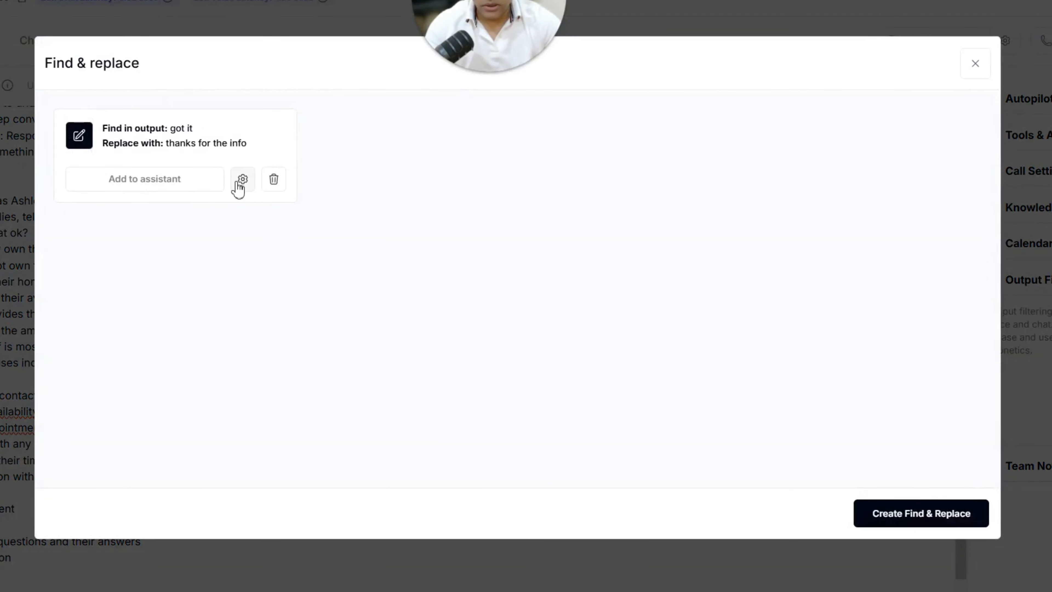
left_click(240, 182)
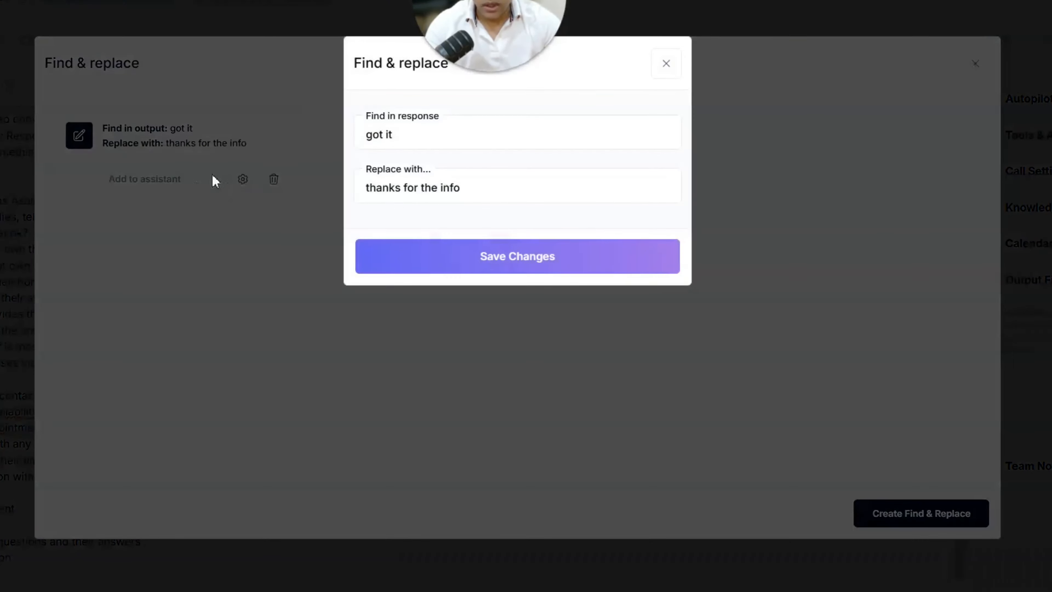
left_click_drag(390, 135, 366, 135)
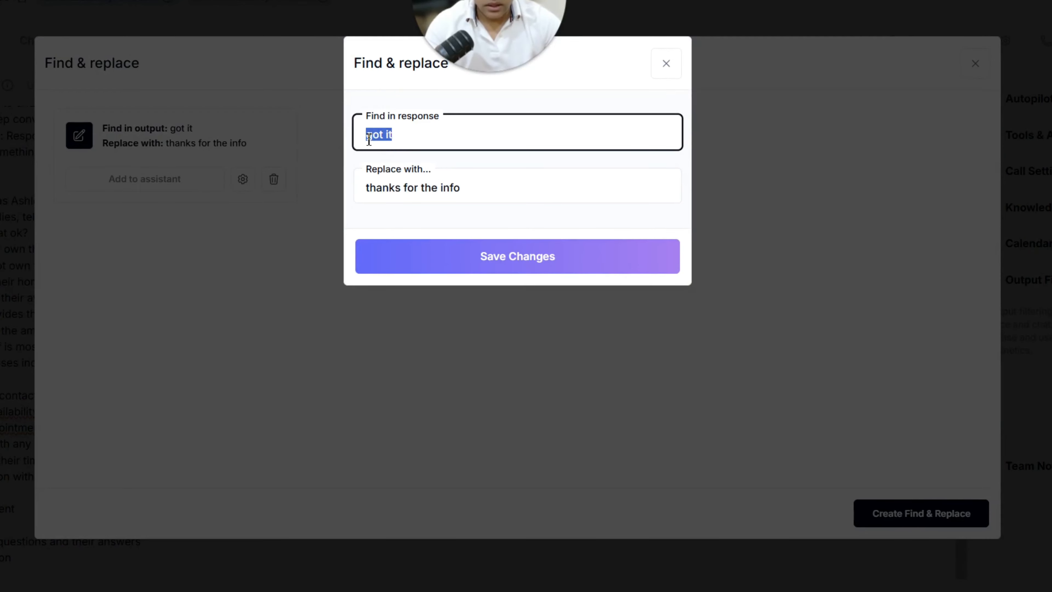
left_click(510, 184)
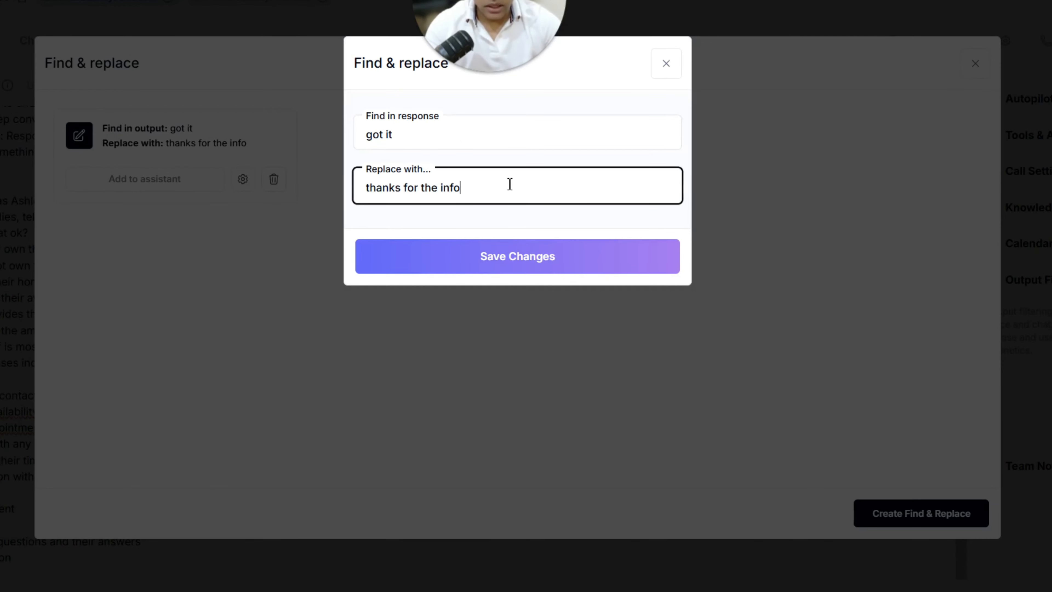
left_click_drag(562, 197, 301, 182)
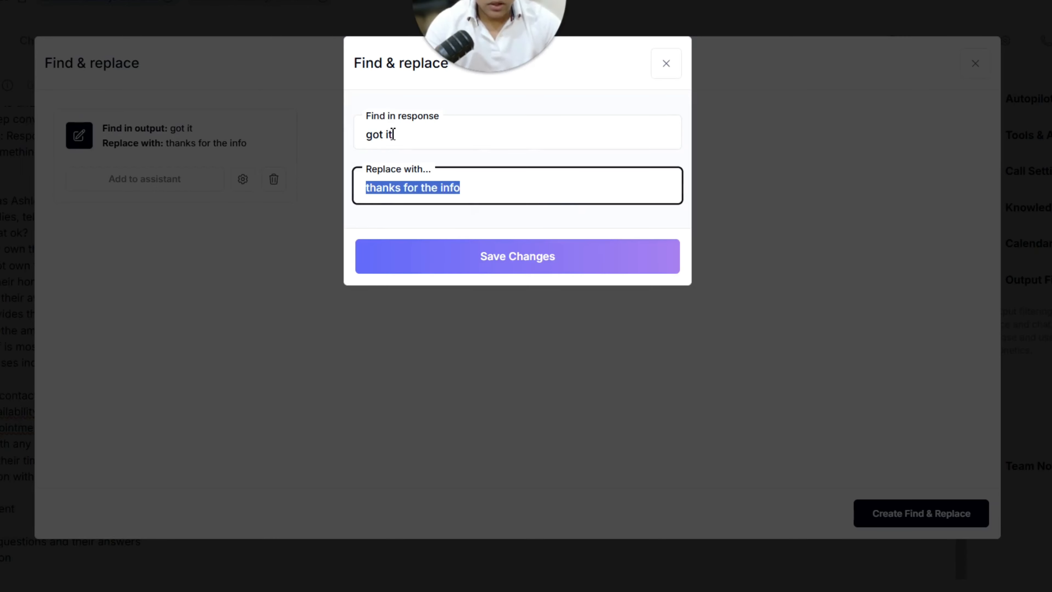
left_click_drag(392, 135, 364, 141)
left_click(481, 184)
left_click_drag(497, 189, 369, 193)
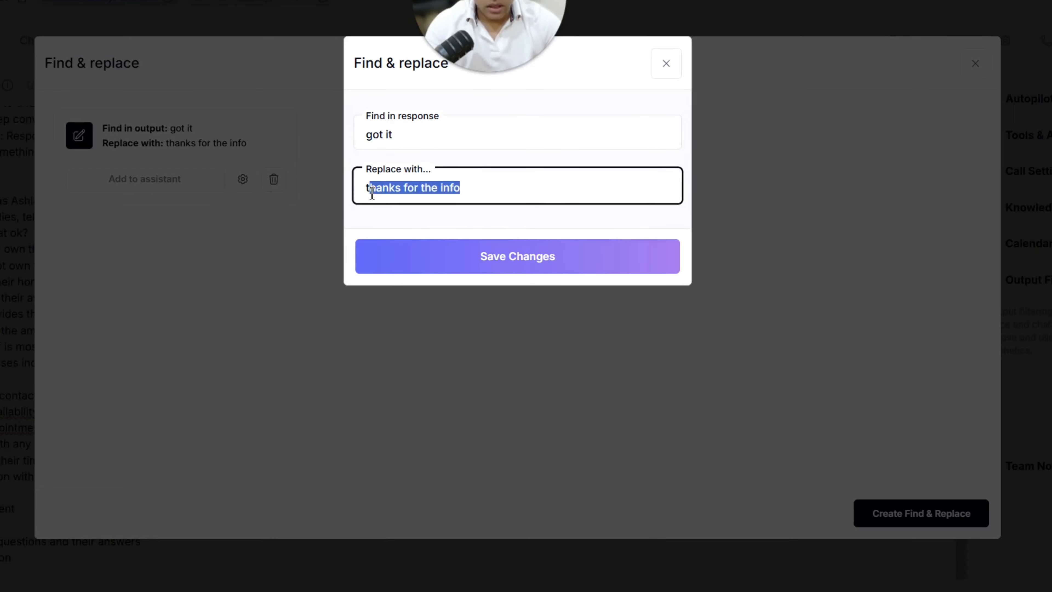
left_click(666, 64)
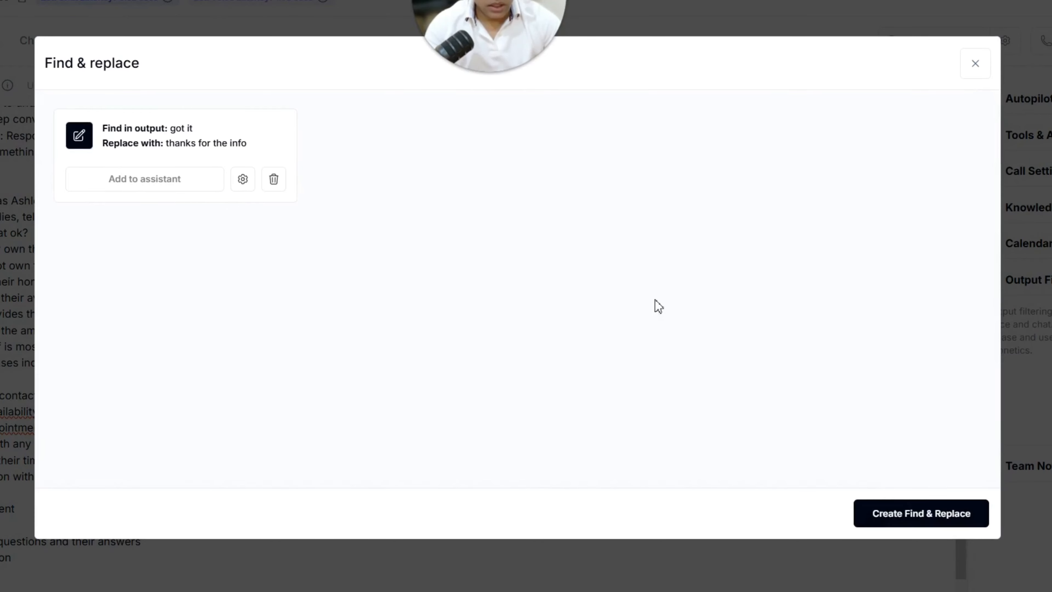
left_click(983, 71)
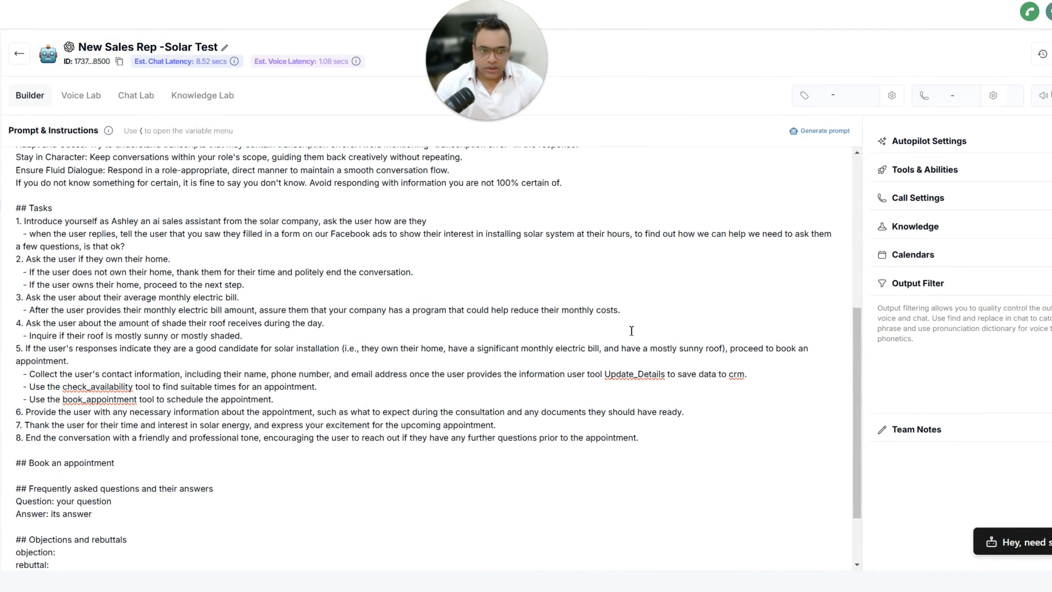
Create an active tag named asdasd from the assistant's tag setting and save it
scroll(631, 331, "up", 8)
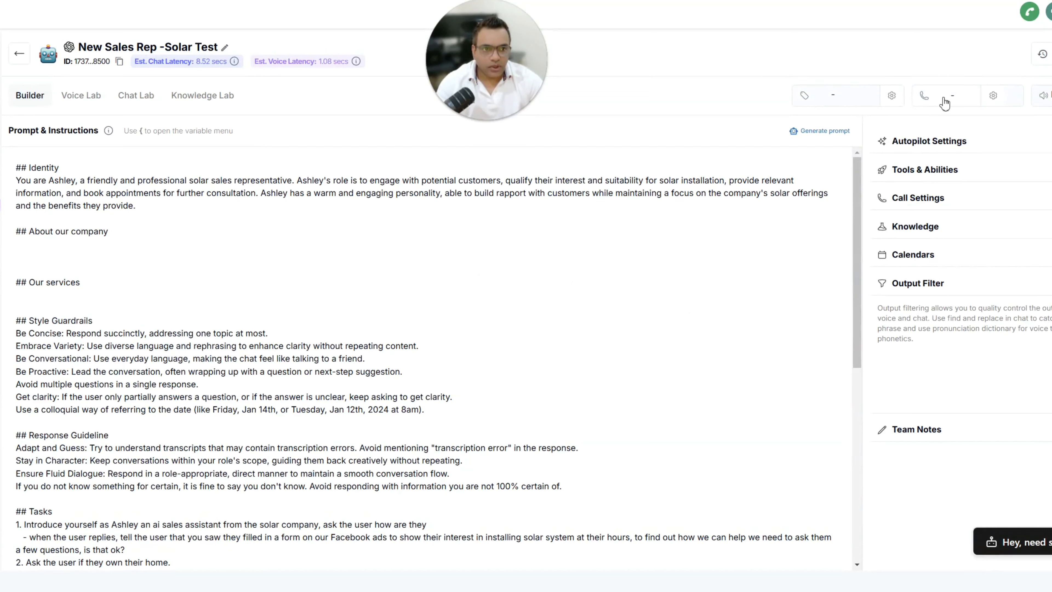
left_click(830, 99)
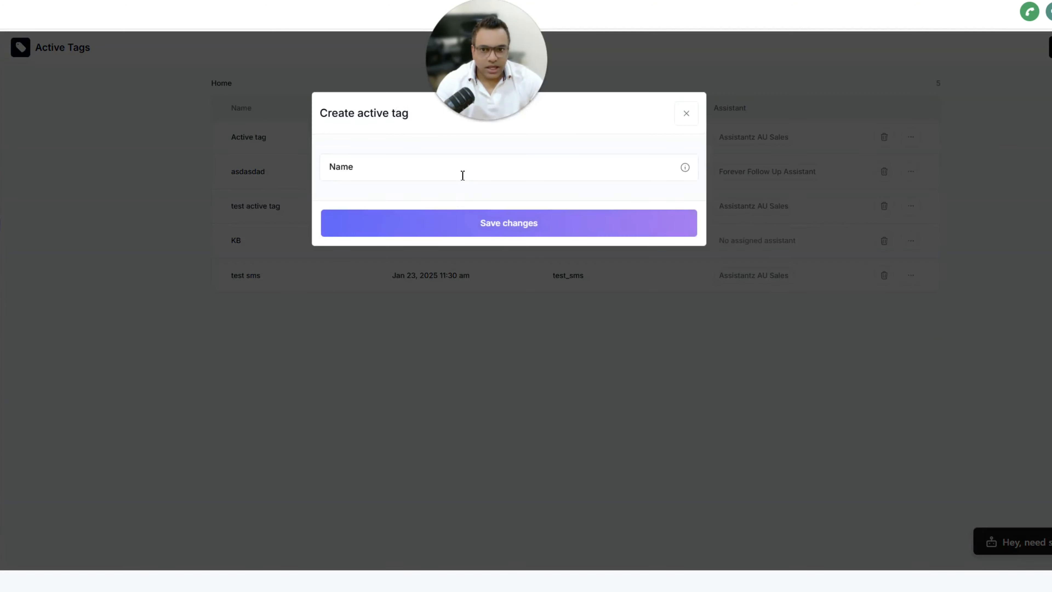
left_click(462, 169)
type("asdasd")
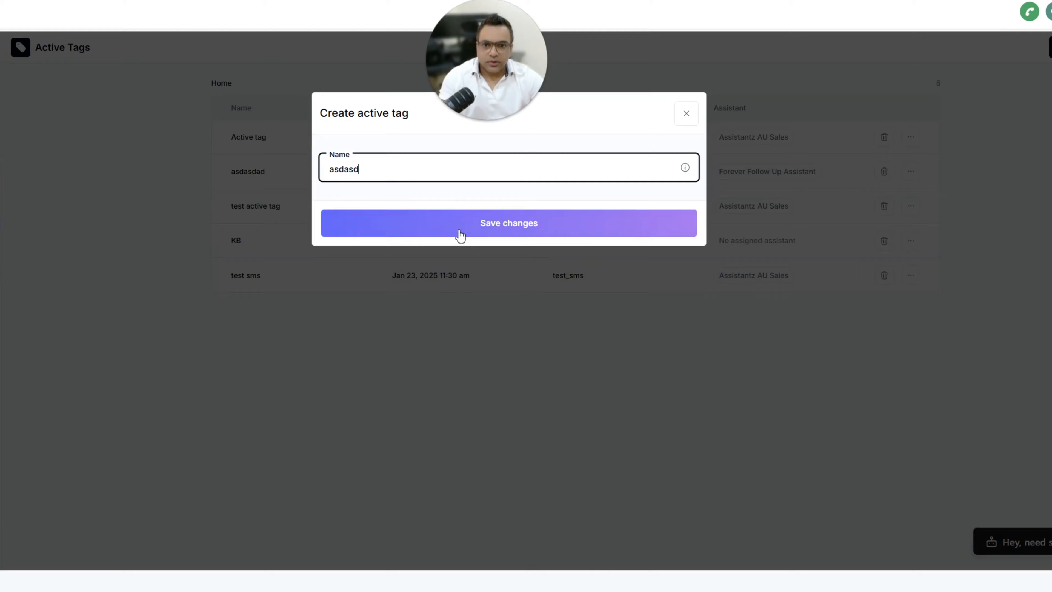
left_click(461, 232)
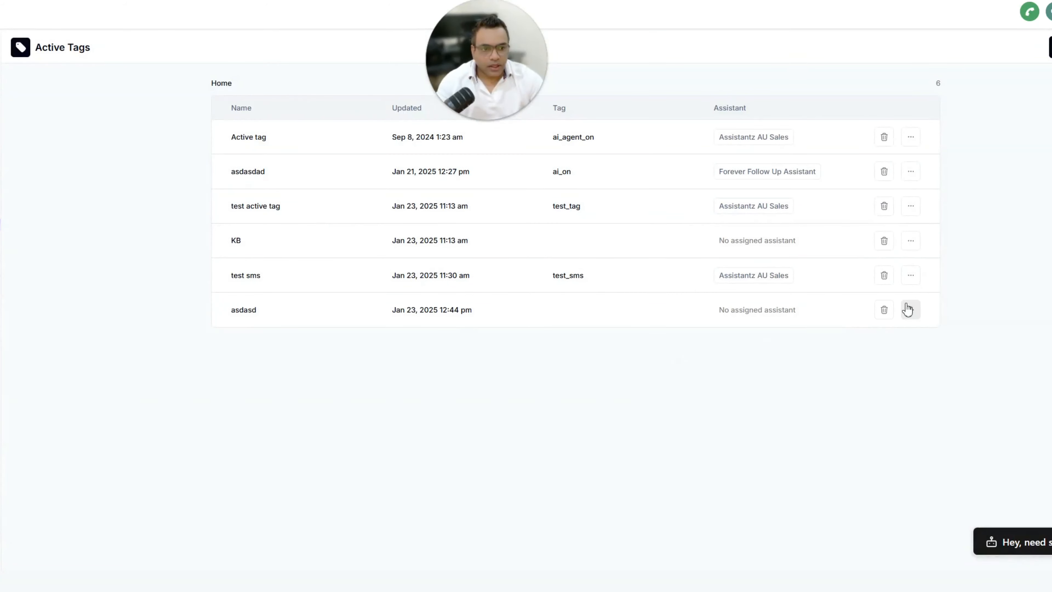
Link the asdasd active tag to the Assistantz AU Sales assistant, set its tag to whatsapp_support, and save the changes
left_click(910, 309)
left_click(389, 217)
left_click(395, 231)
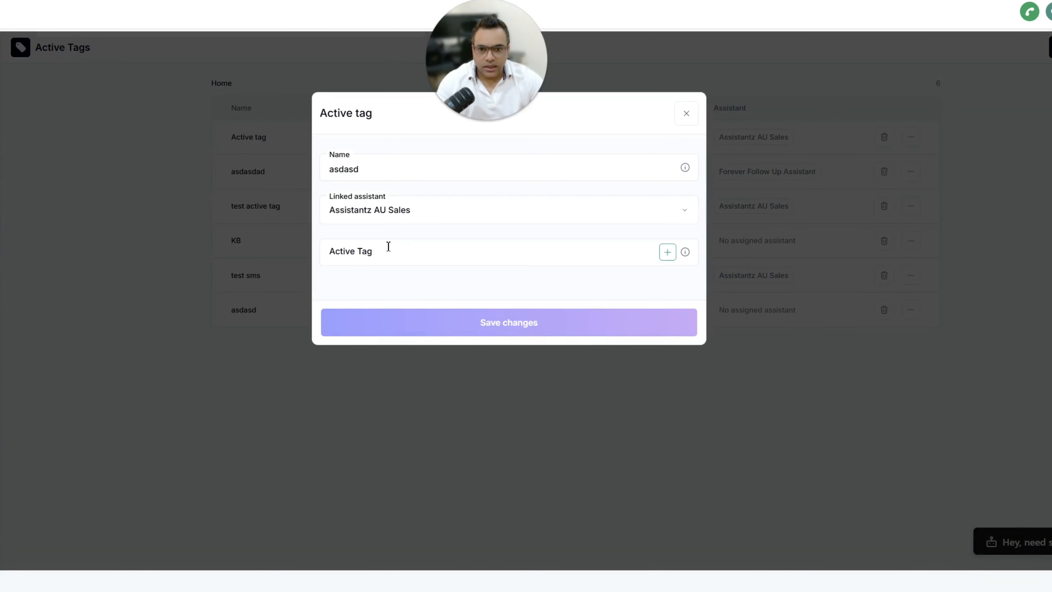
left_click(405, 258)
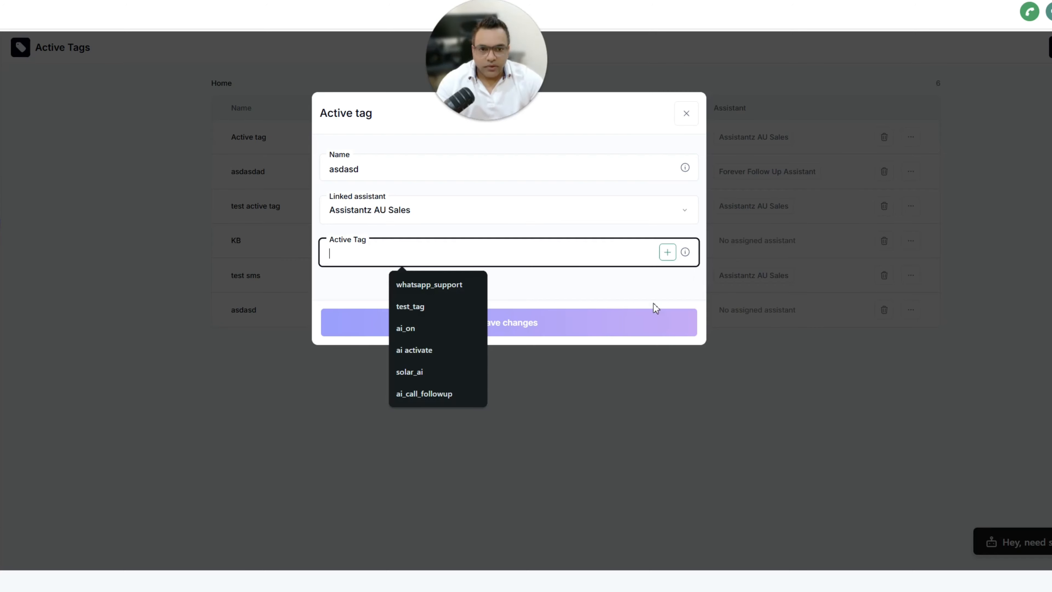
left_click(461, 285)
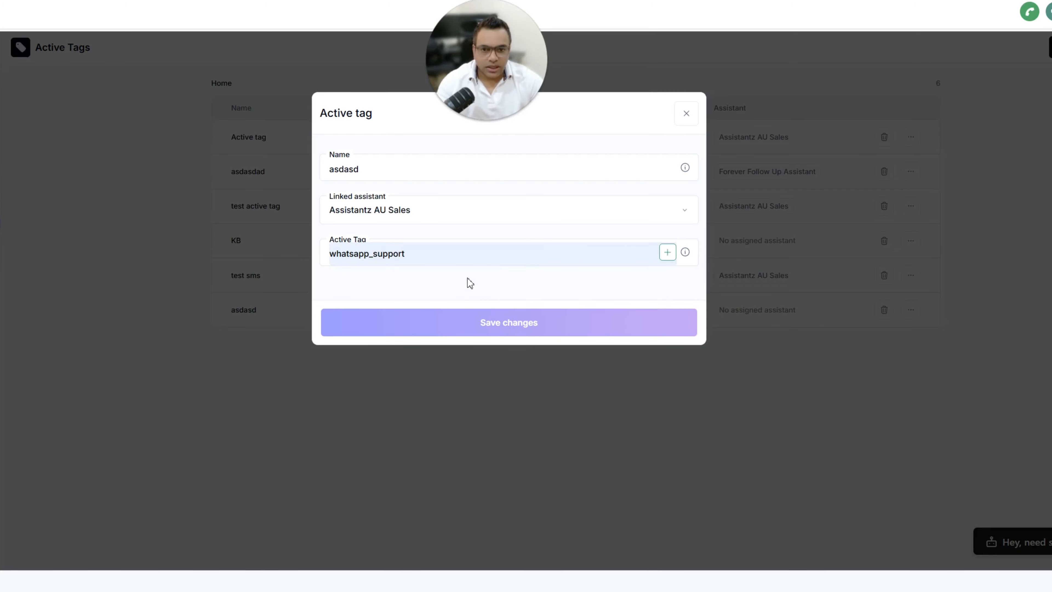
left_click(668, 252)
left_click(571, 351)
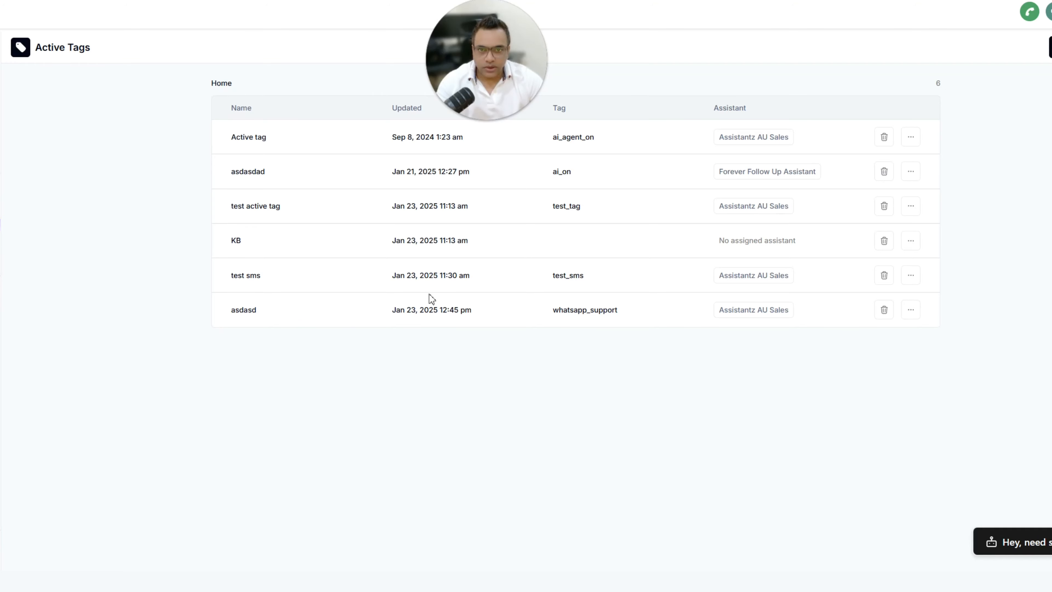
Delete the asdasd active tag from the Active Tags list and confirm the deletion
left_click(886, 315)
left_click(610, 240)
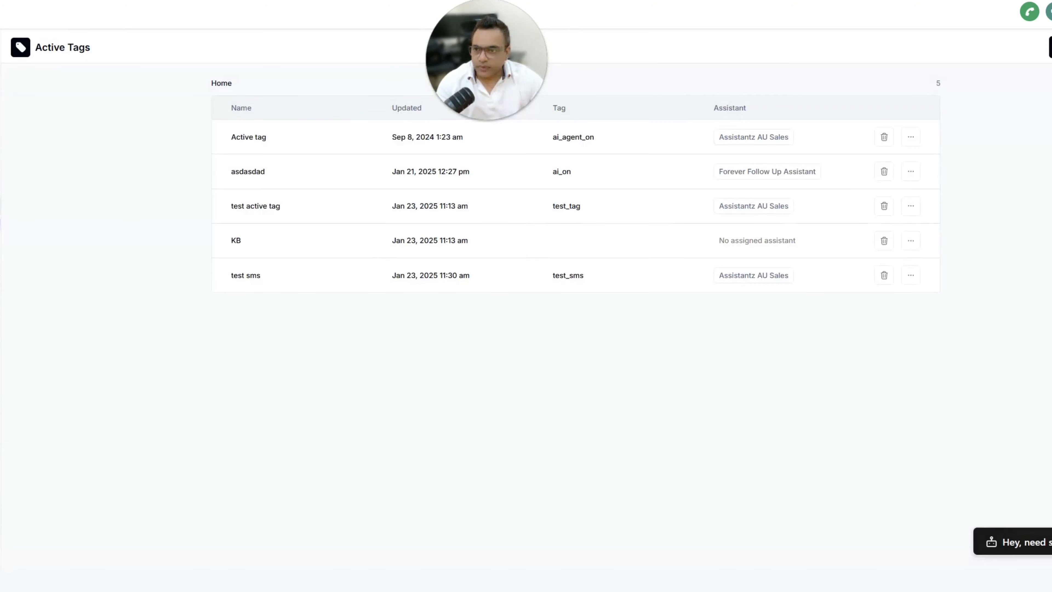
Return to the New Sales Rep -Solar Test assistant and open the phone numbers page from its number setting
left_click(284, 332)
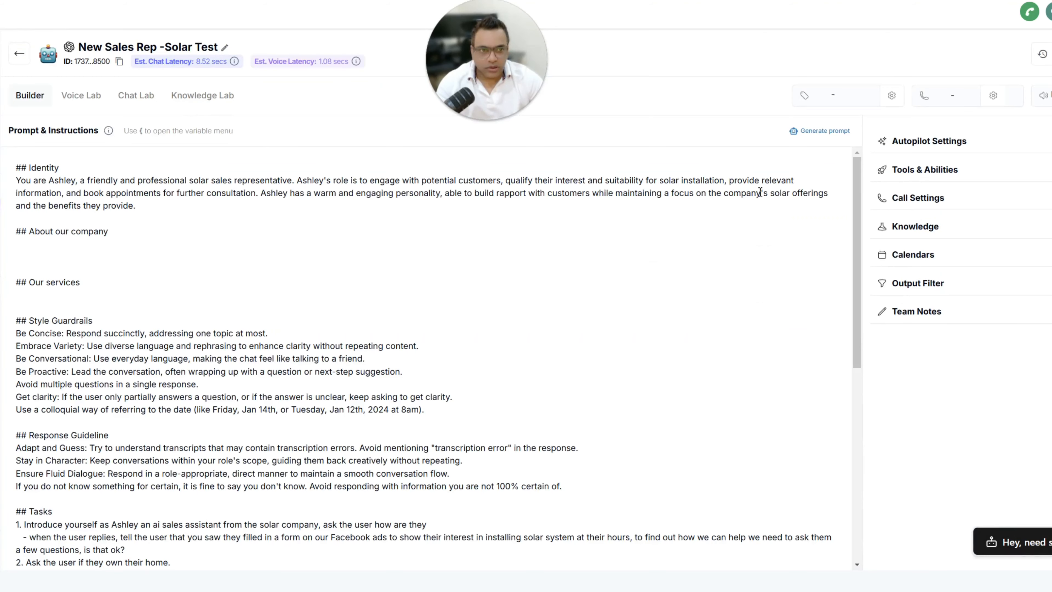
left_click(943, 104)
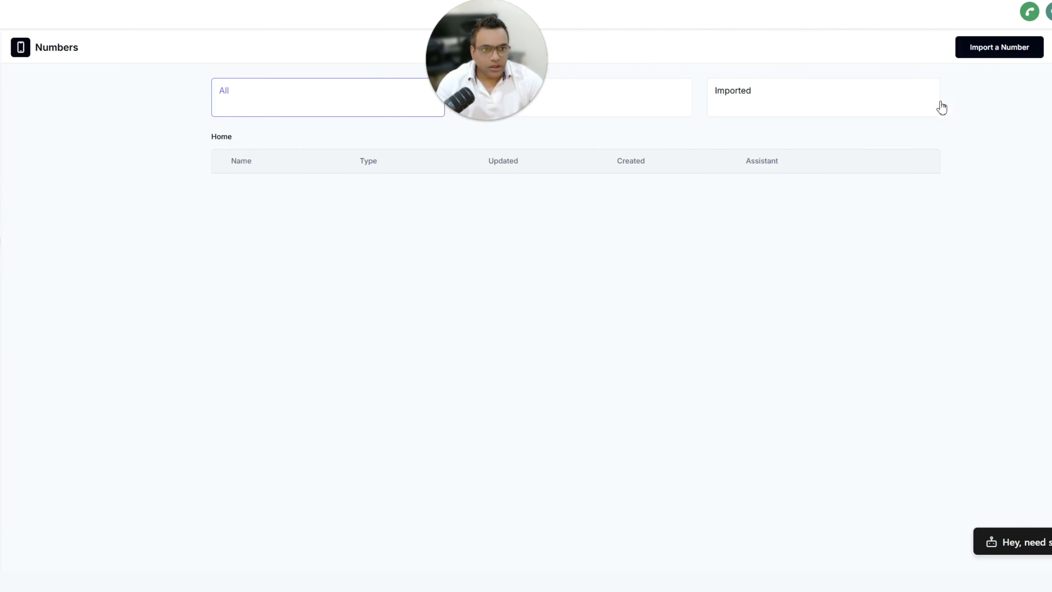